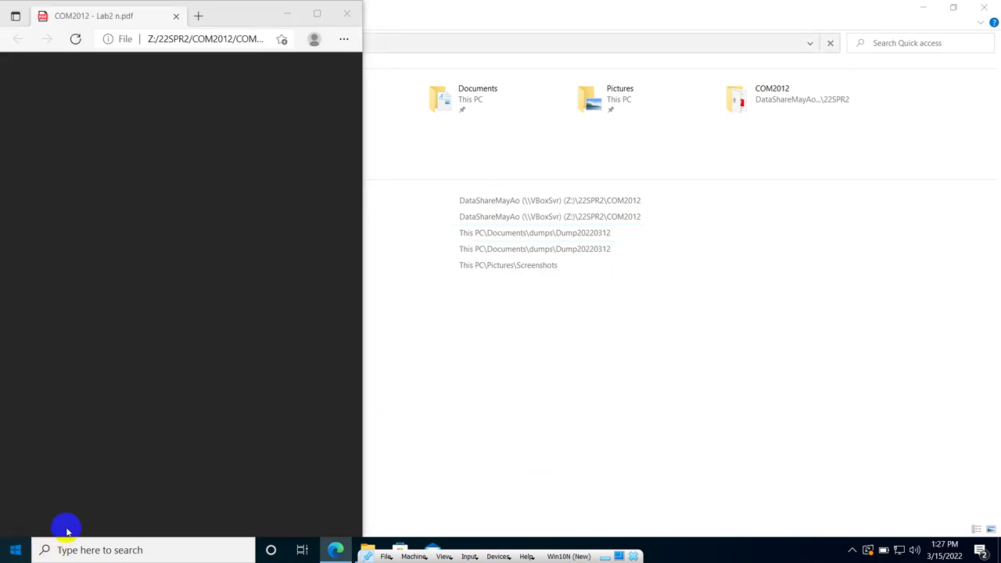
Launch MySQL Workbench in the VM, then switch to the host desktop showing the Lab2 PDF.
left_click(11, 552)
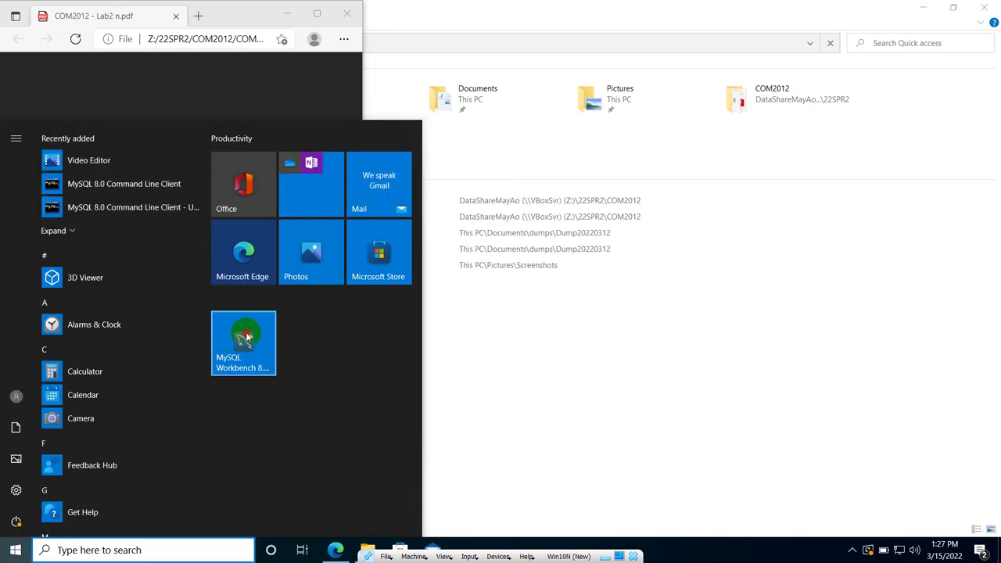
left_click(246, 336)
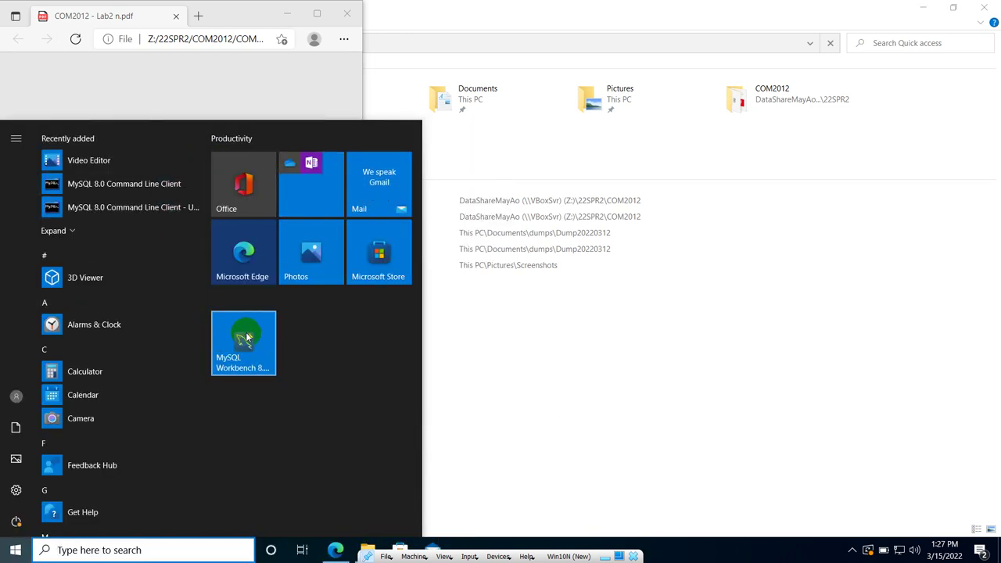
left_click(609, 555)
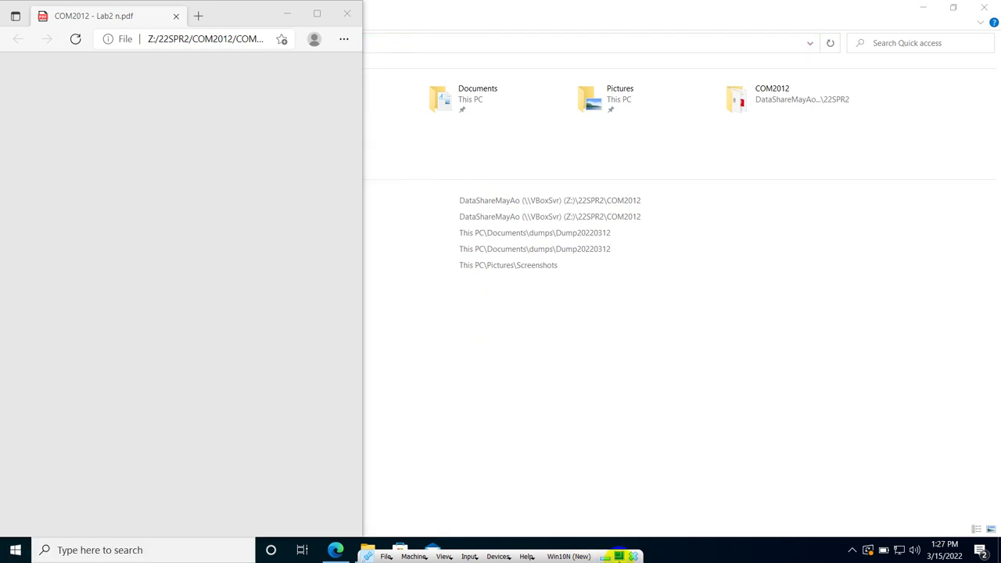
left_click(616, 555)
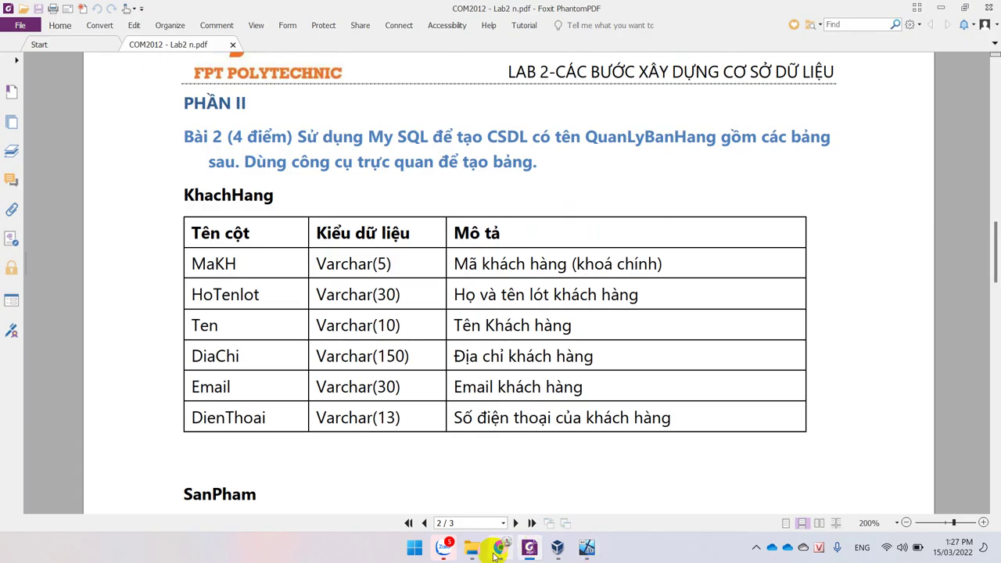
Share the entire screen in Google Meet, then return to the VirtualBox VM window.
left_click(497, 484)
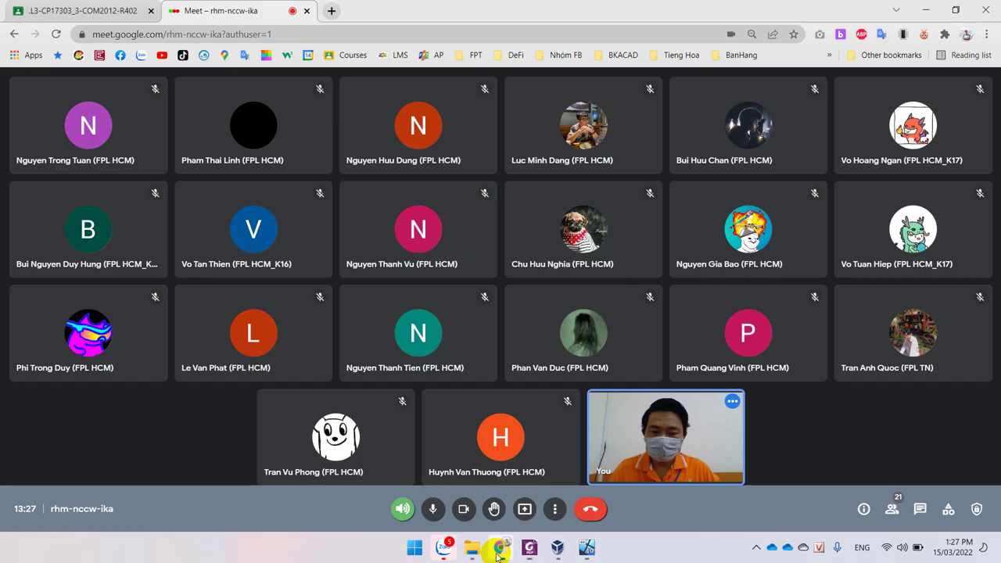
left_click(523, 509)
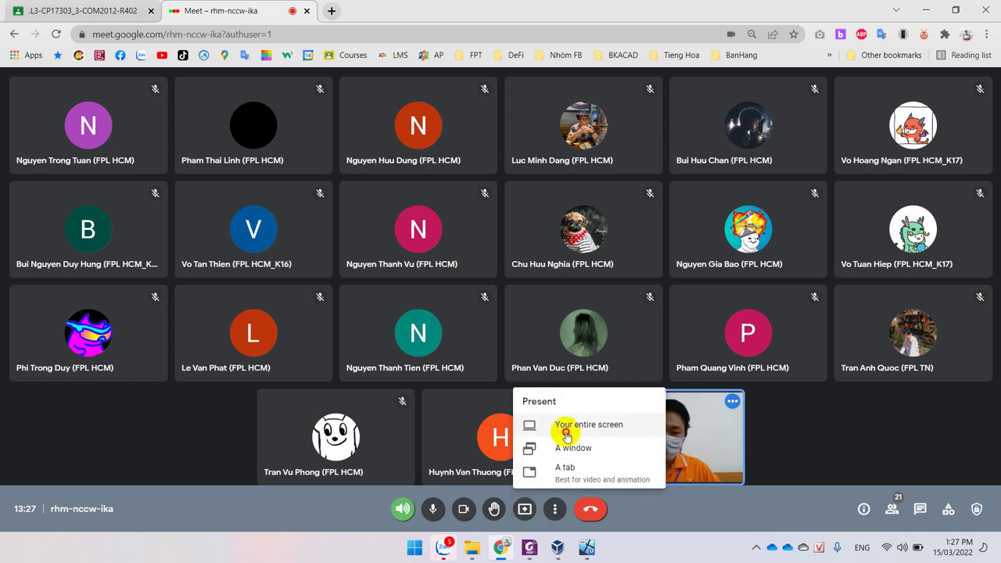
left_click(559, 424)
left_click(422, 200)
left_click(618, 301)
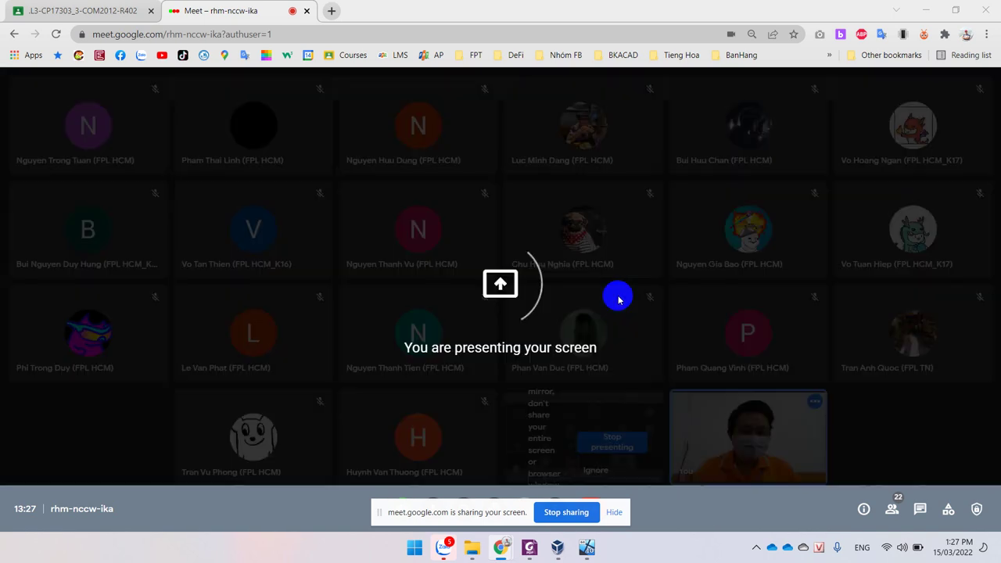
left_click(613, 513)
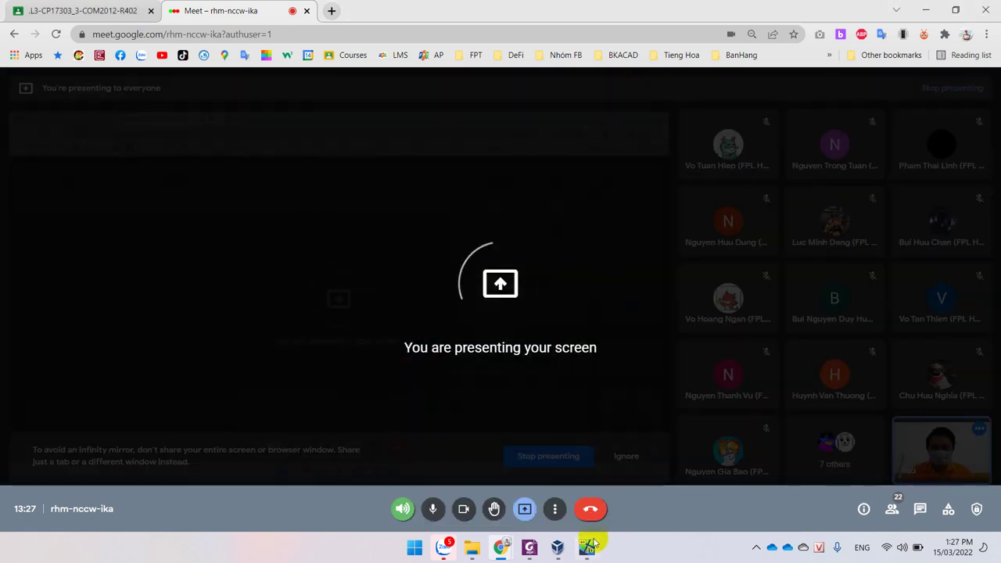
left_click(586, 548)
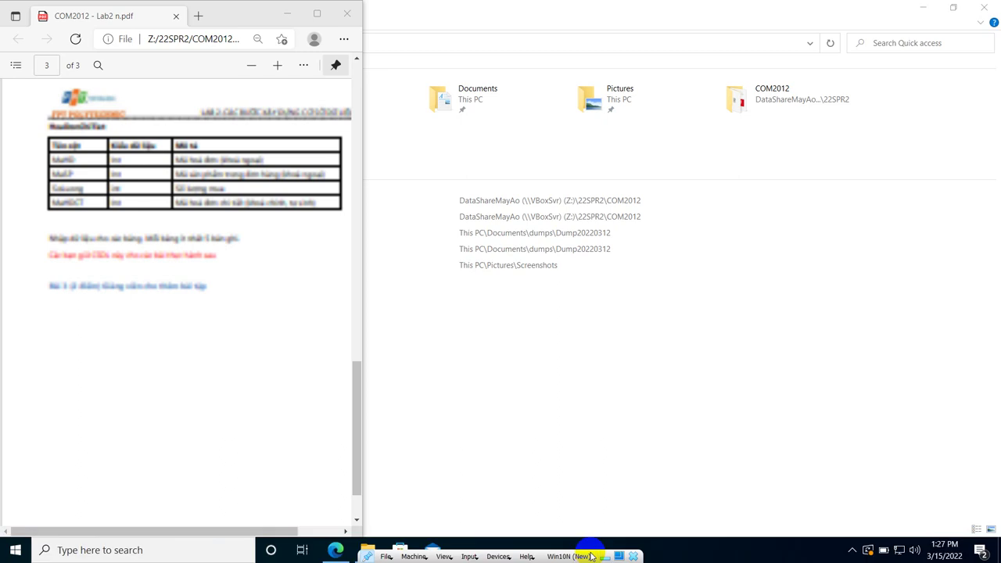
Bring File Explorer forward and open then close the Start menu.
left_click(507, 379)
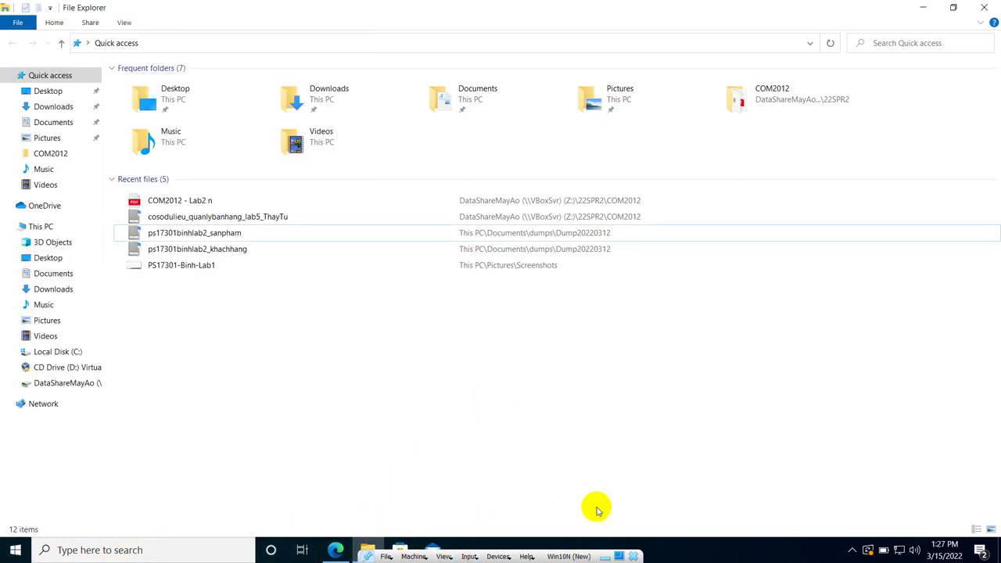
left_click(205, 551)
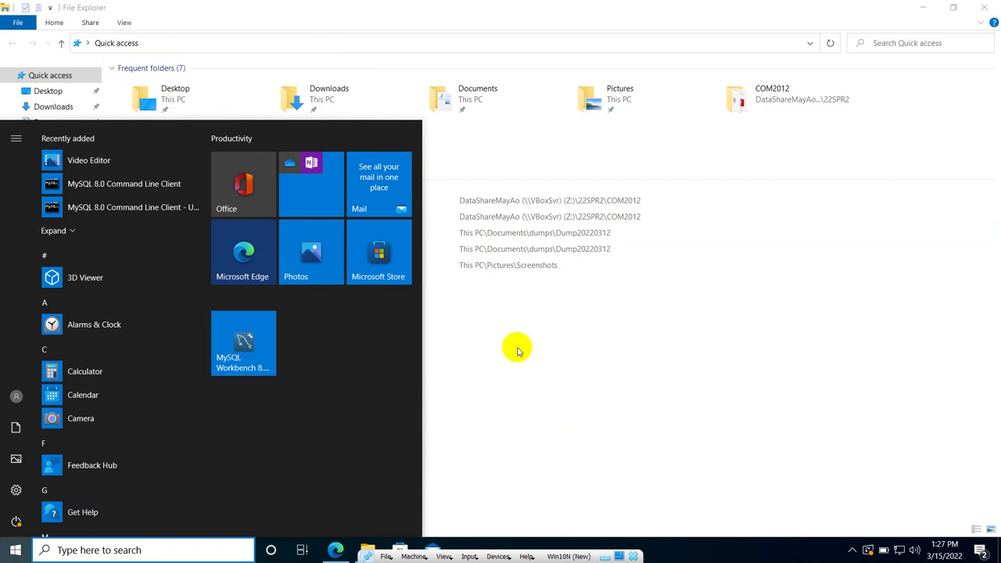
left_click(681, 344)
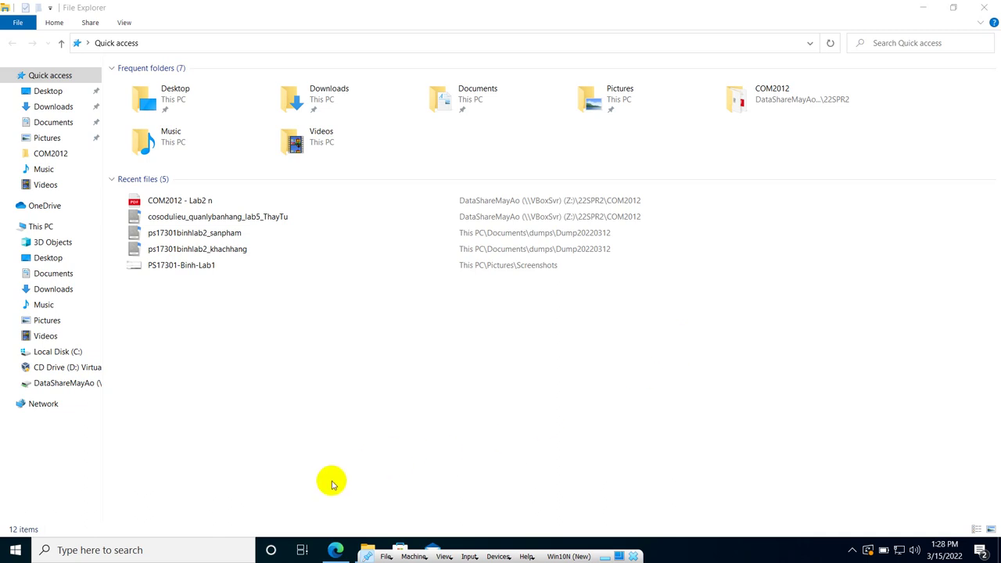
Scroll the Lab2 PDF to page 2's Bài 2 tables, then minimize File Explorer.
left_click(335, 549)
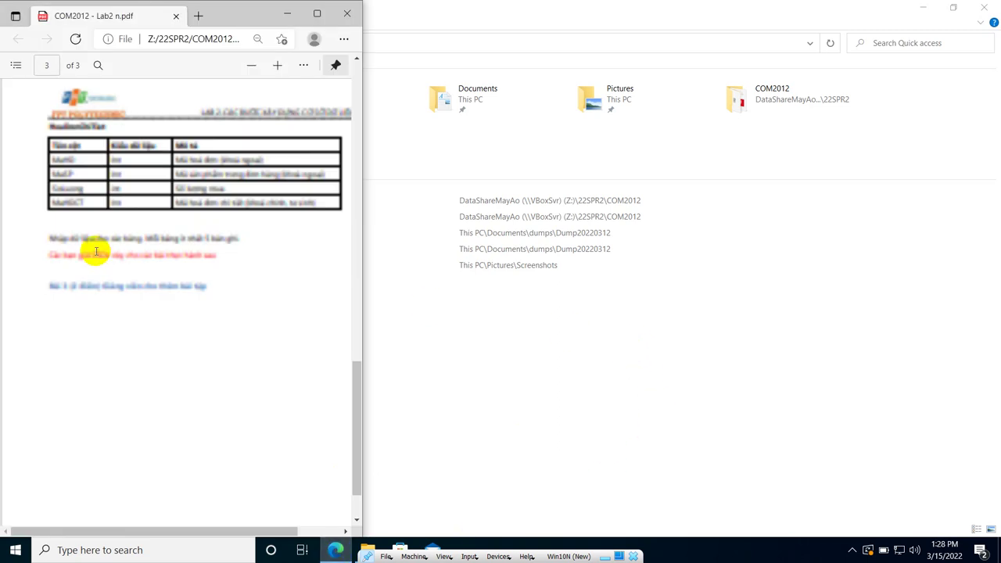
scroll(97, 251, "up", 10)
scroll(97, 251, "up", 15)
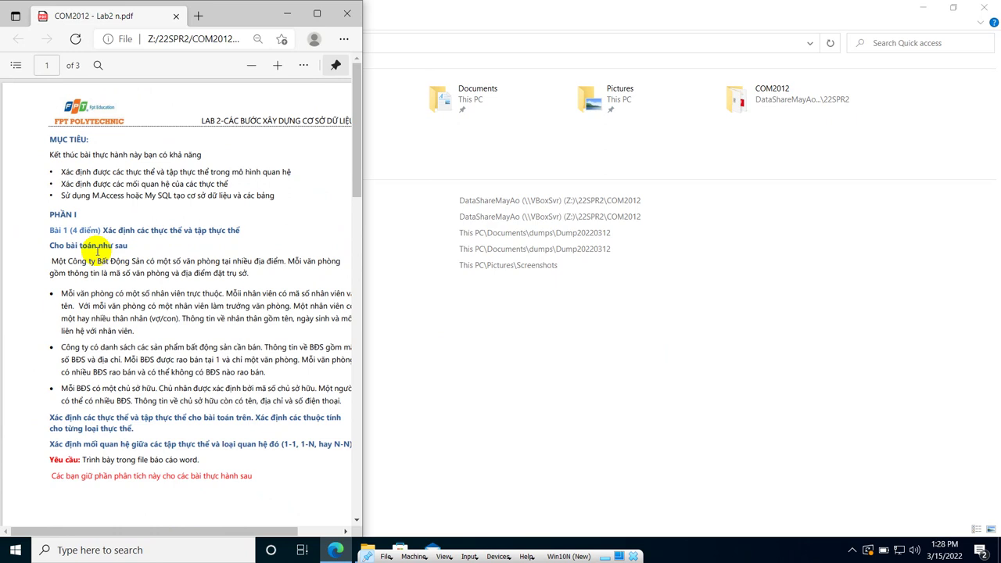
scroll(97, 248, "down", 10)
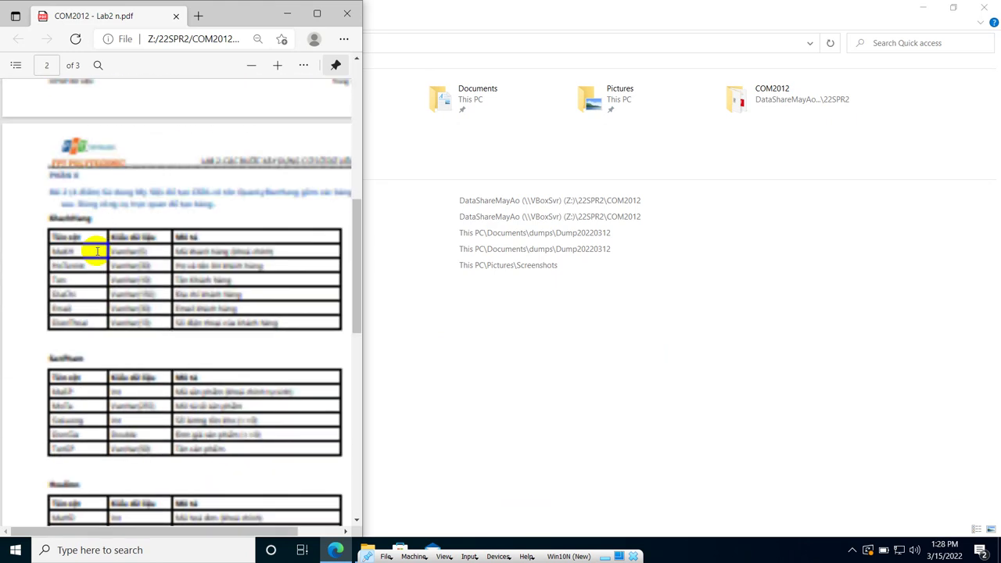
scroll(96, 248, "down", 2)
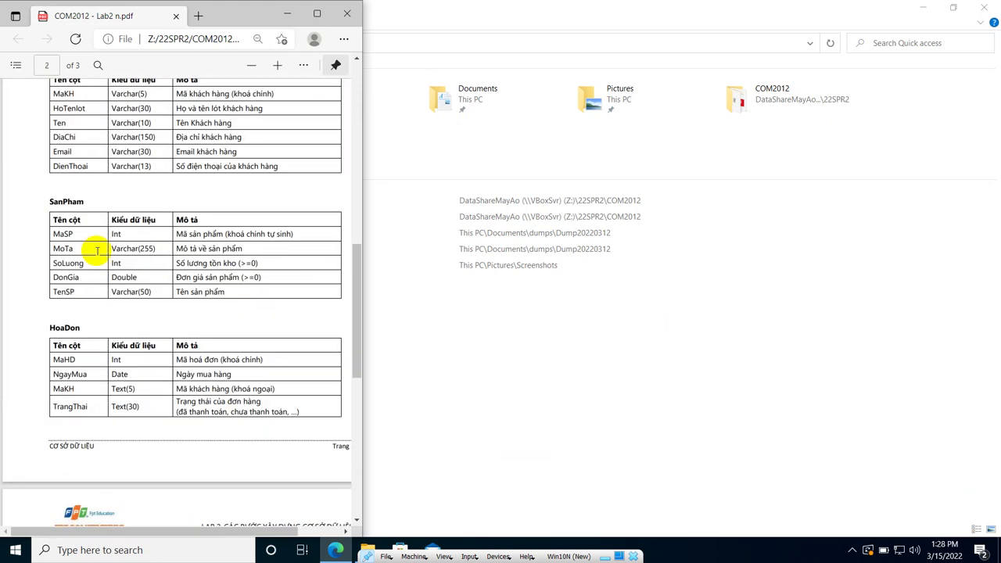
left_click(361, 262)
left_click_drag(361, 262, 363, 248)
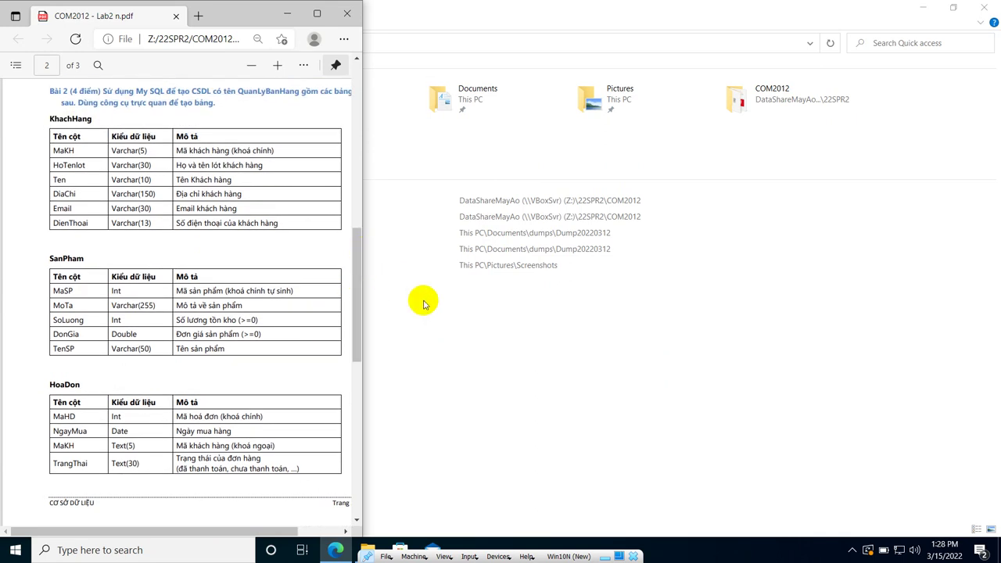
left_click(545, 373)
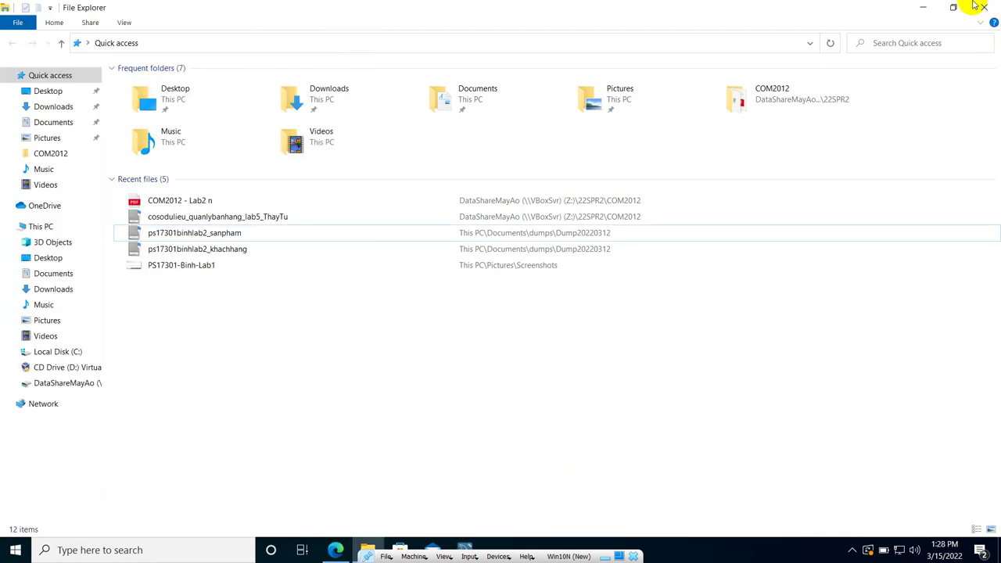
left_click(929, 10)
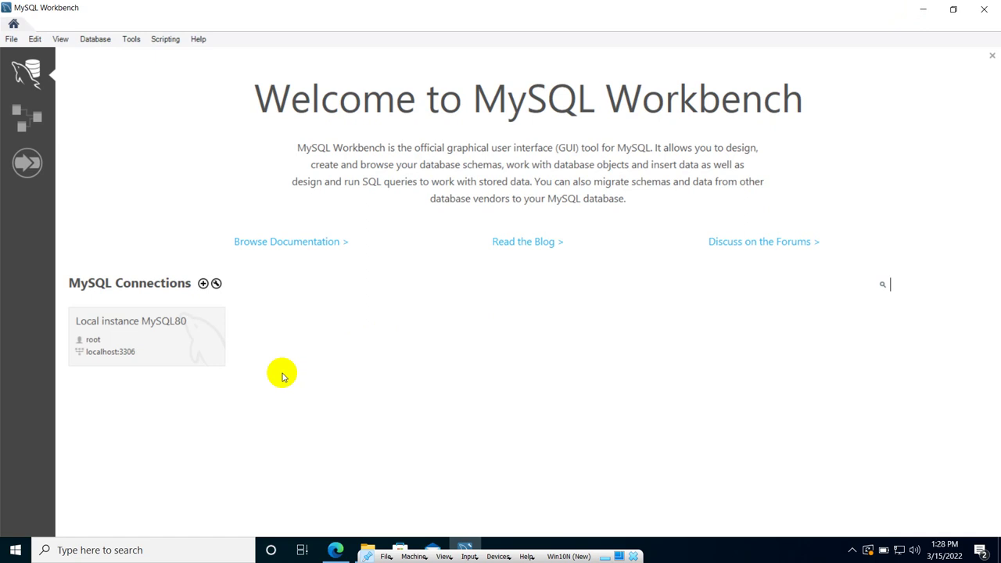
Connect to Local instance MySQL80 by entering the root password.
left_click(136, 338)
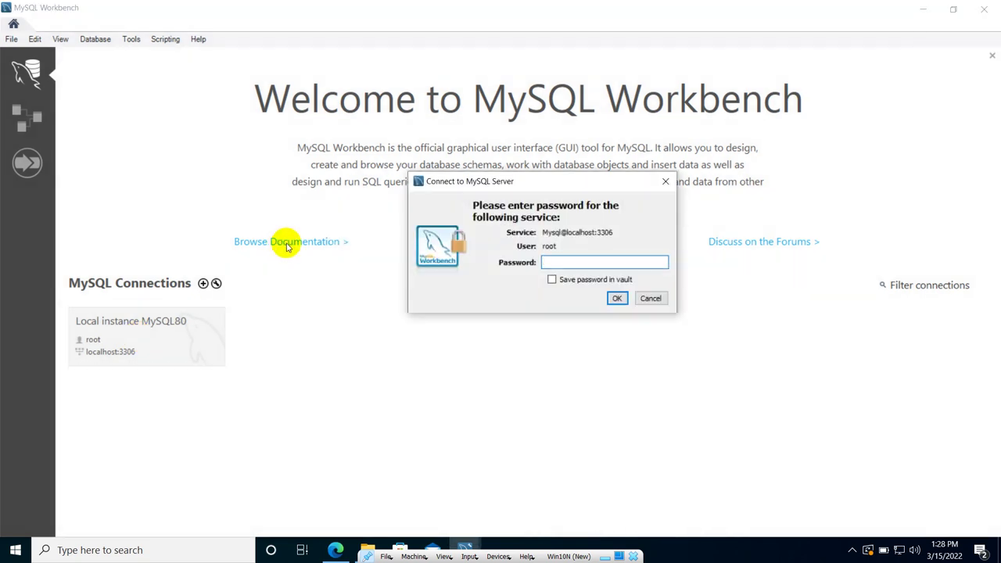
left_click(617, 298)
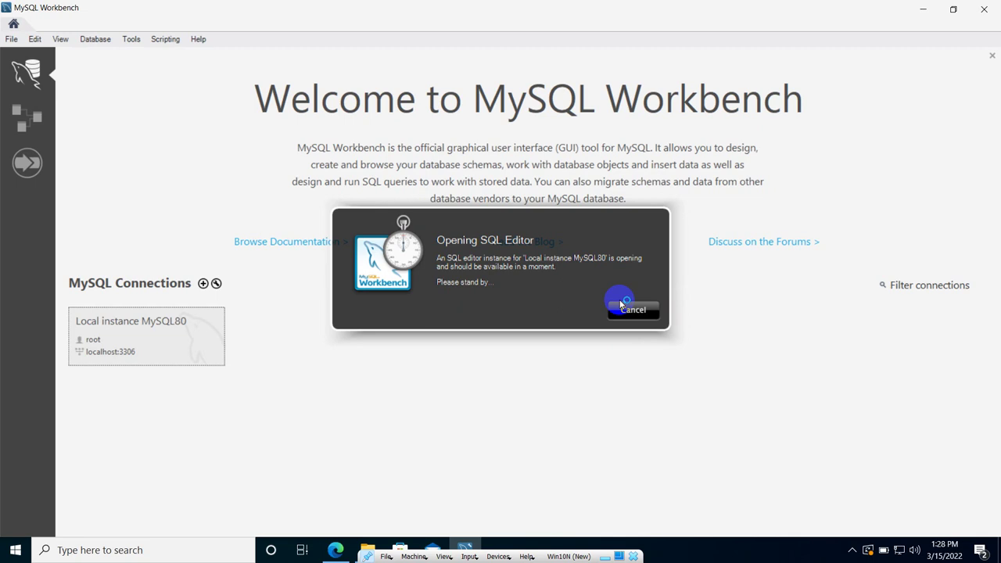
left_click(621, 303)
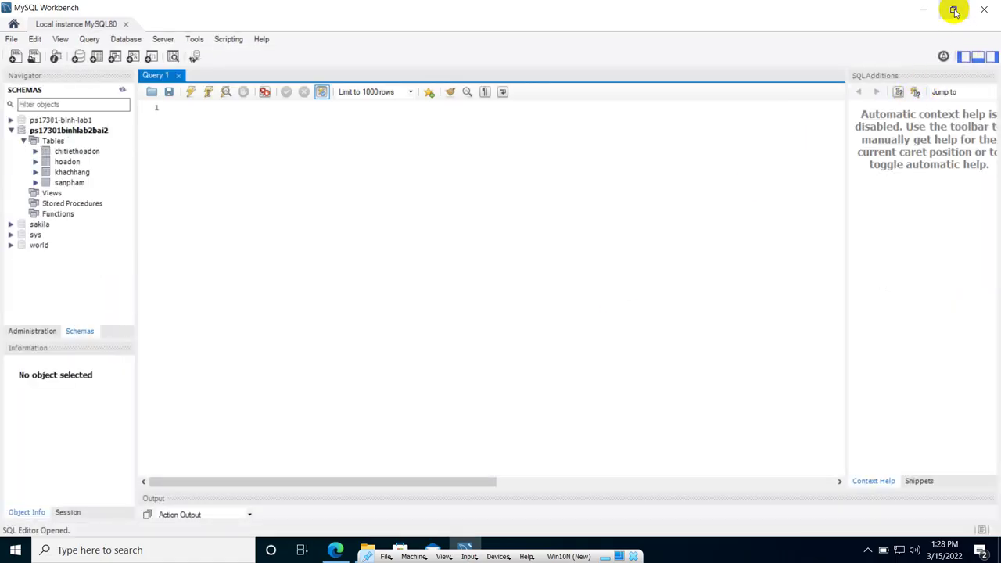
Restore Workbench beside the PDF and collapse the existing ps17301binhlab2bai2 schema.
double_click(836, 15)
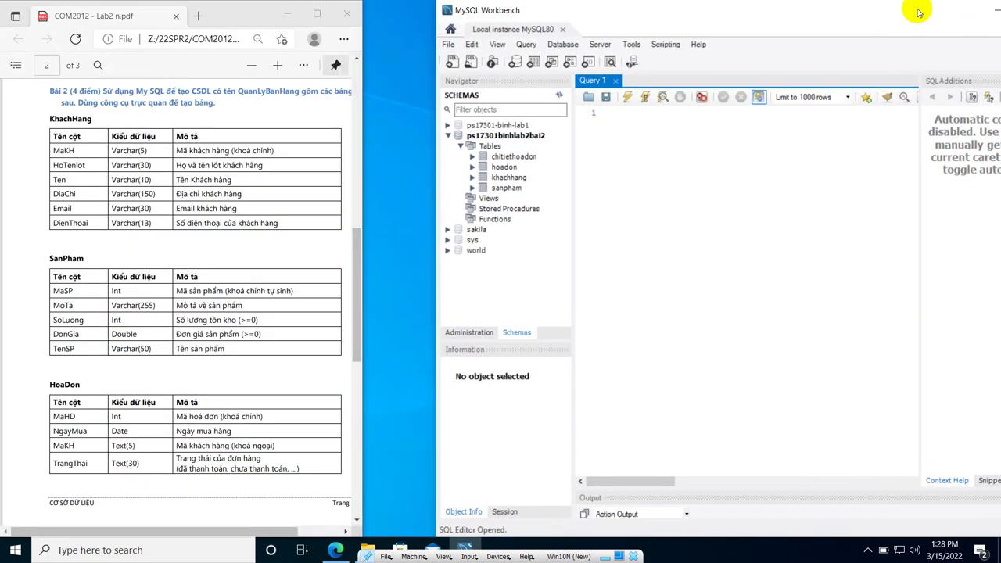
left_click_drag(891, 9, 851, 10)
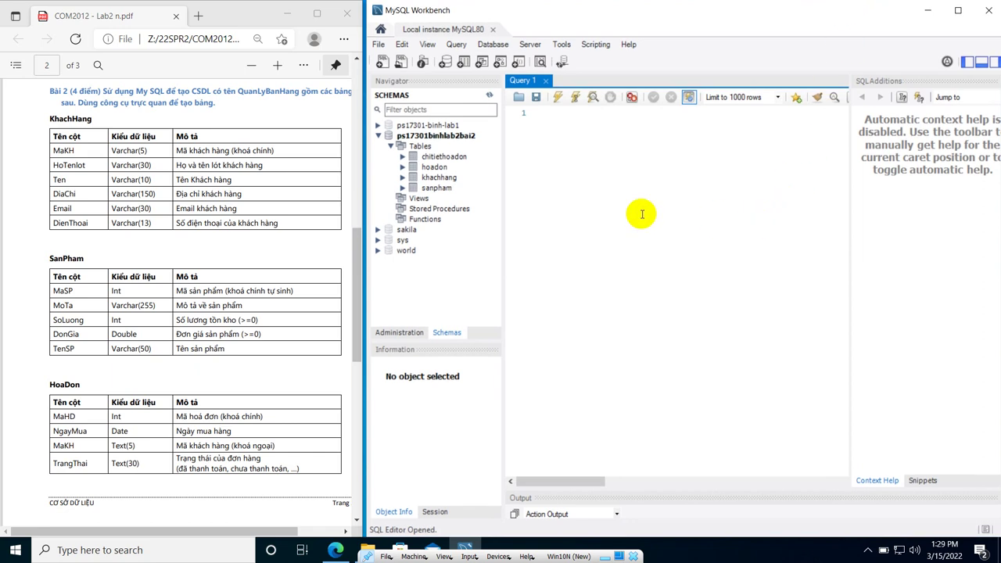
left_click(379, 135)
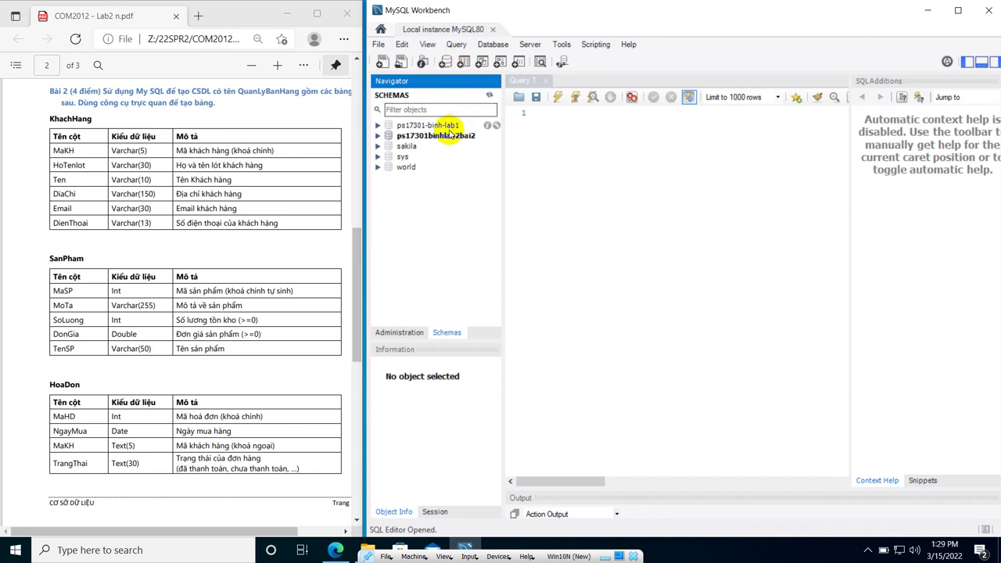
Create the schema ps17301_binh_lab2_bai2 by applying its CREATE SCHEMA script.
left_click(445, 62)
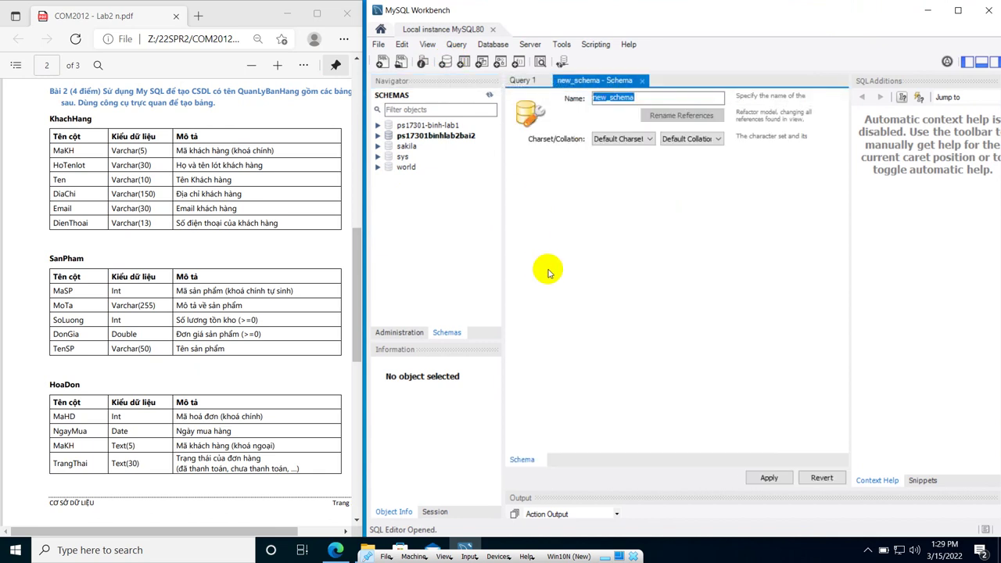
type("PS17301_Binh_Lab2")
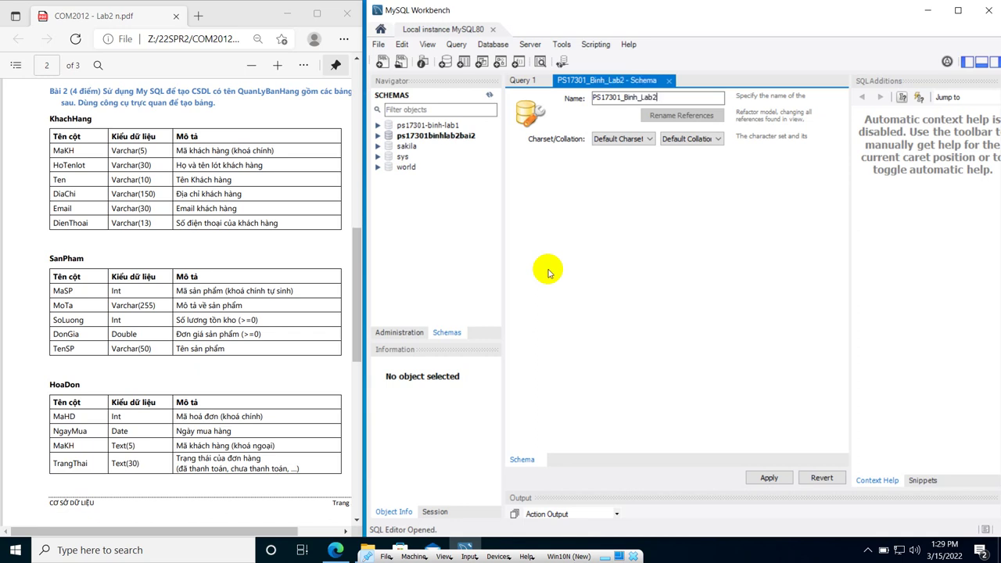
type("bai2")
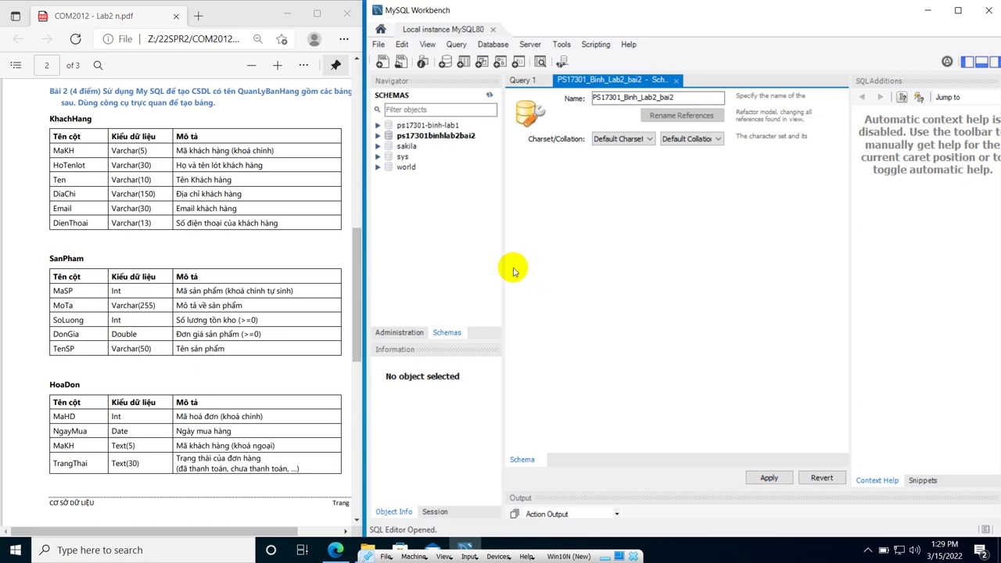
left_click(768, 476)
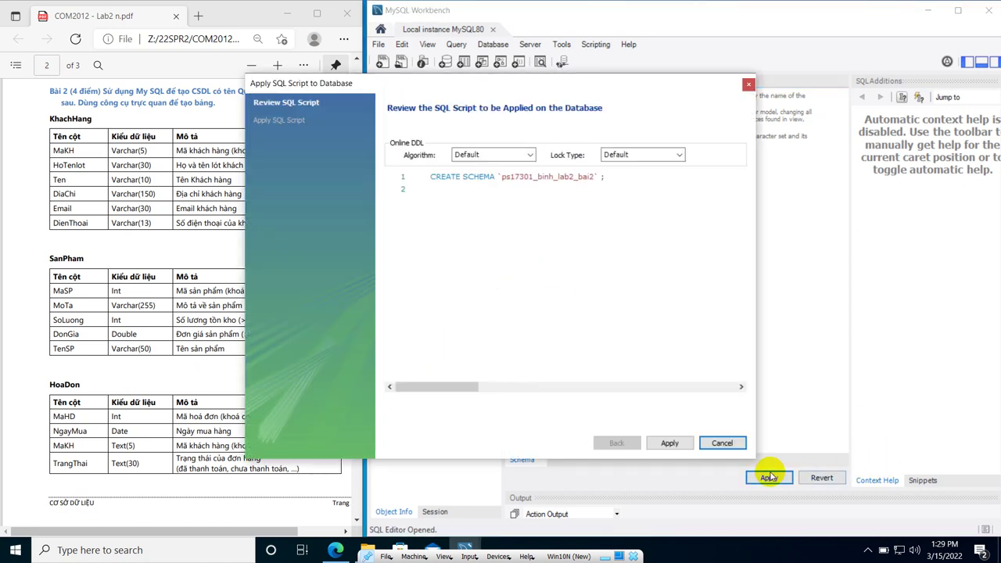
left_click(669, 442)
left_click(670, 443)
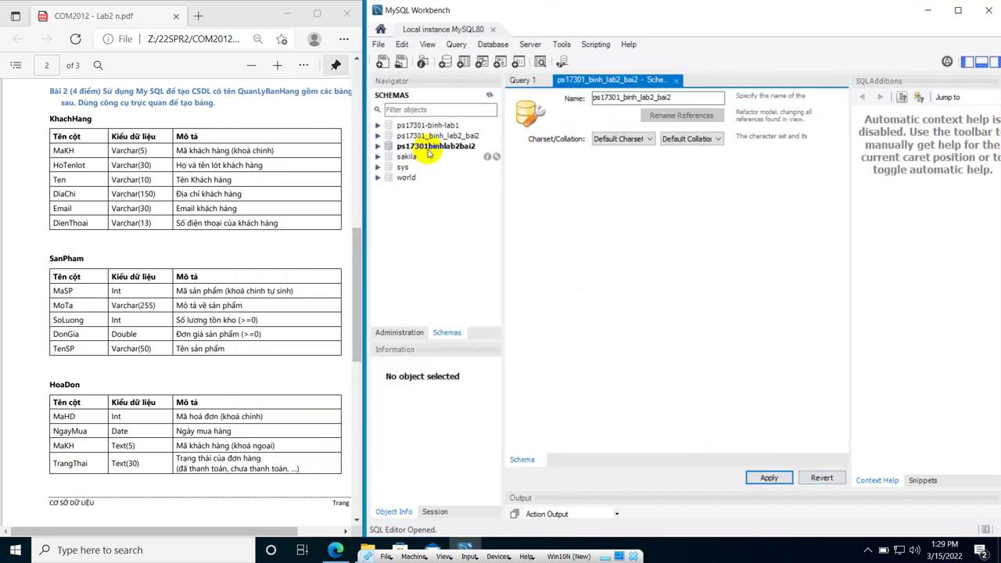
Make ps17301_binh_lab2_bai2 the active schema and select it in the Navigator.
left_click(431, 147)
left_click(378, 147)
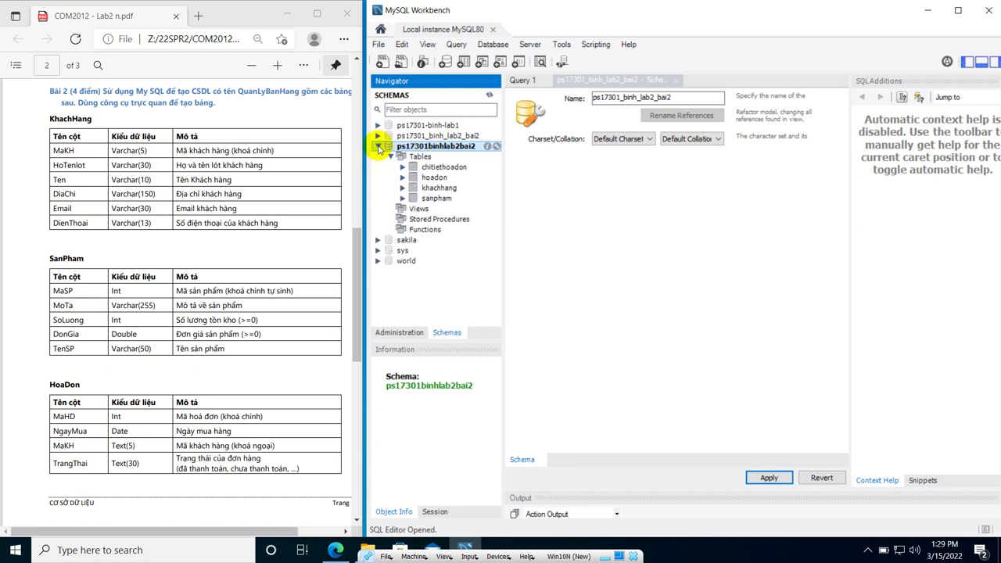
left_click(405, 159)
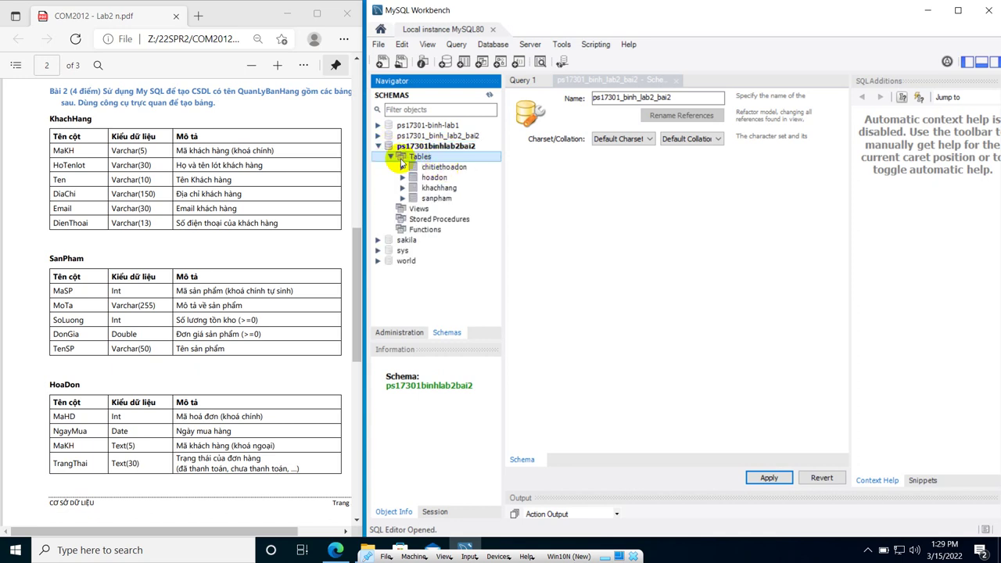
double_click(440, 137)
left_click(420, 147)
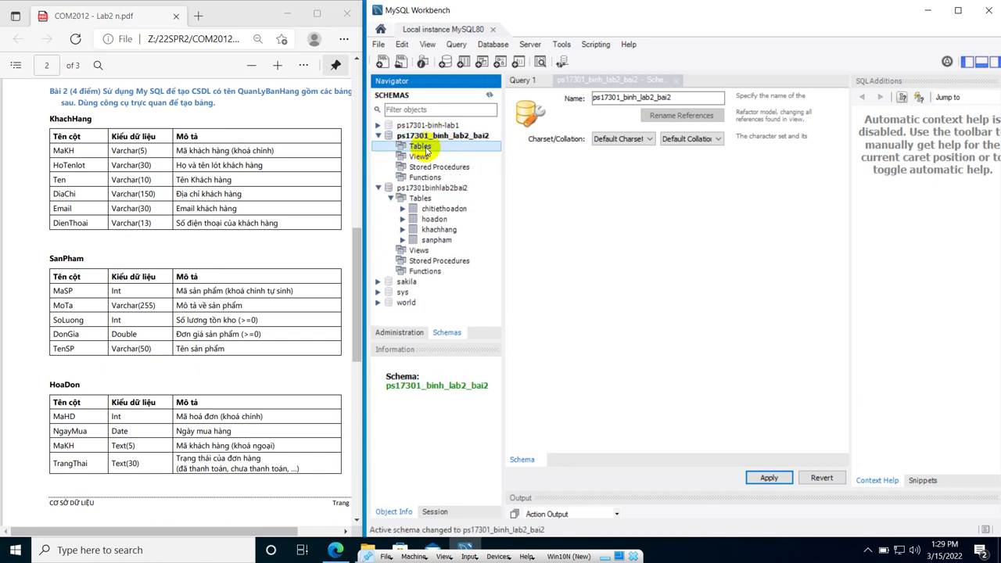
left_click(379, 187)
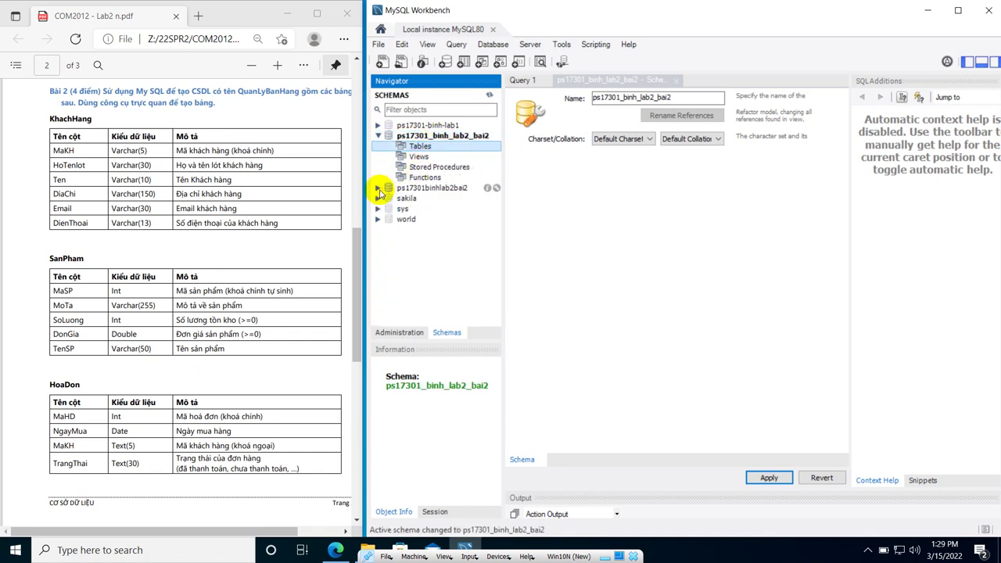
left_click(428, 136)
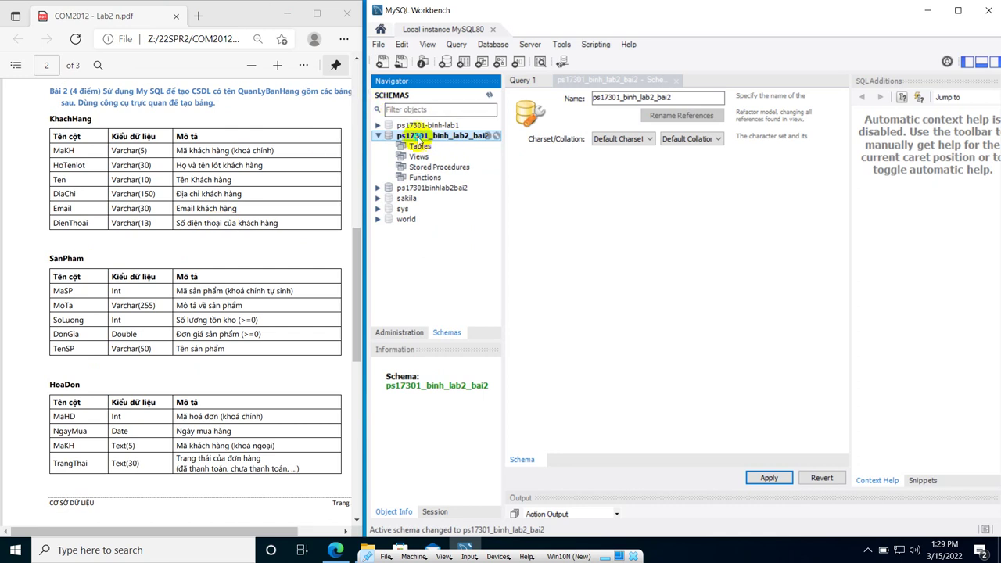
Start a new table from the Tables group's context menu.
right_click(419, 139)
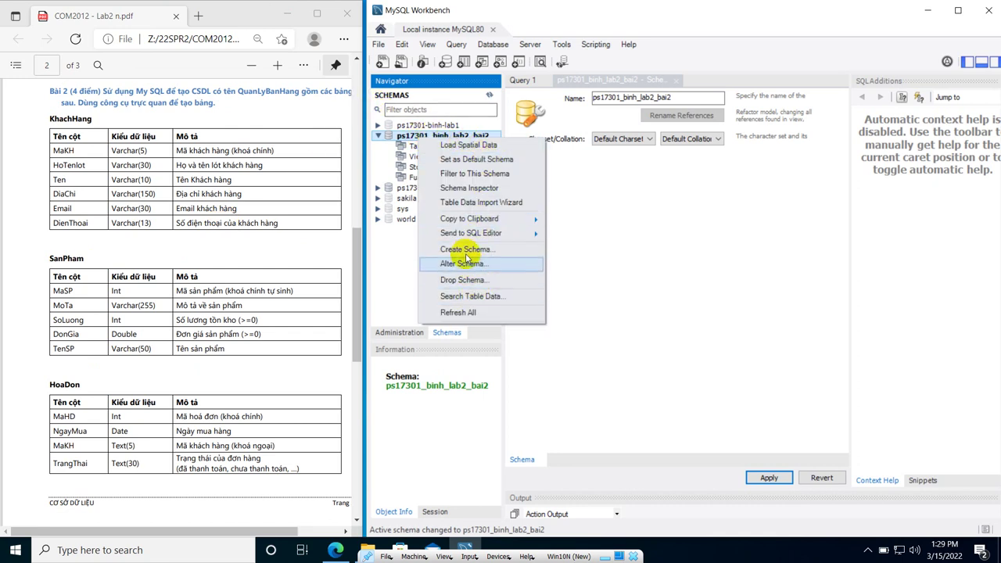
left_click(412, 149)
right_click(412, 148)
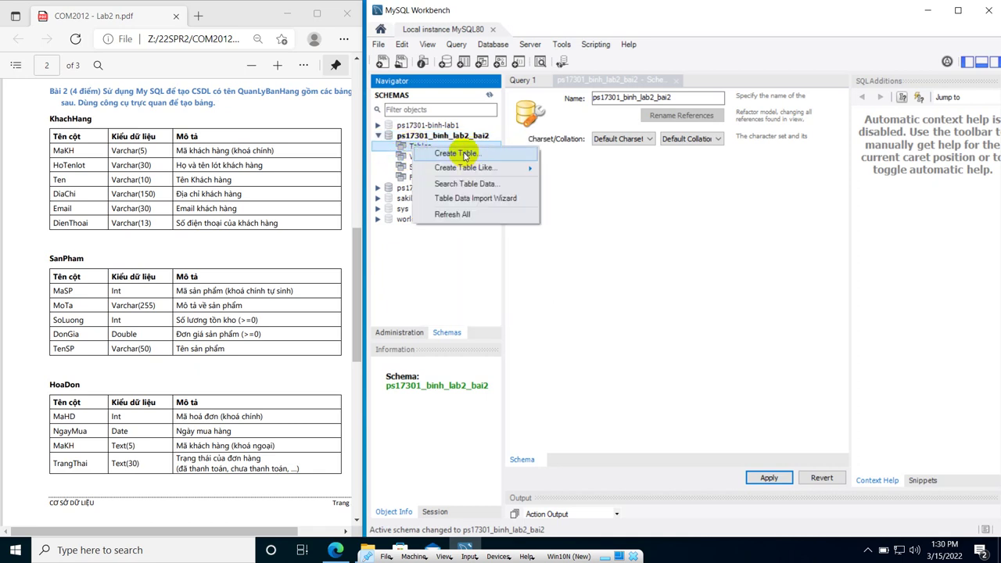
left_click(466, 154)
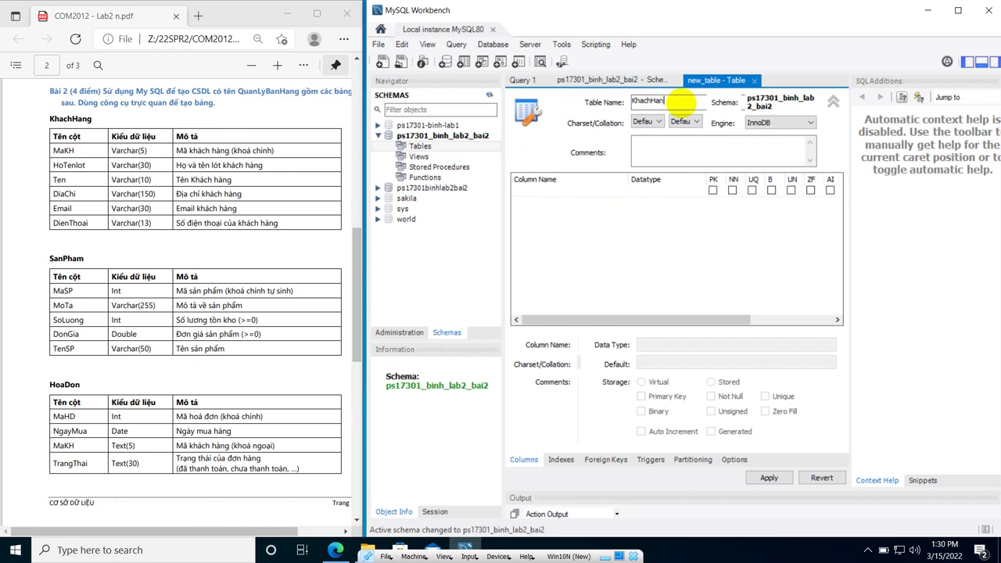
Add the first column MaKH as VARCHAR(5).
left_click(553, 191)
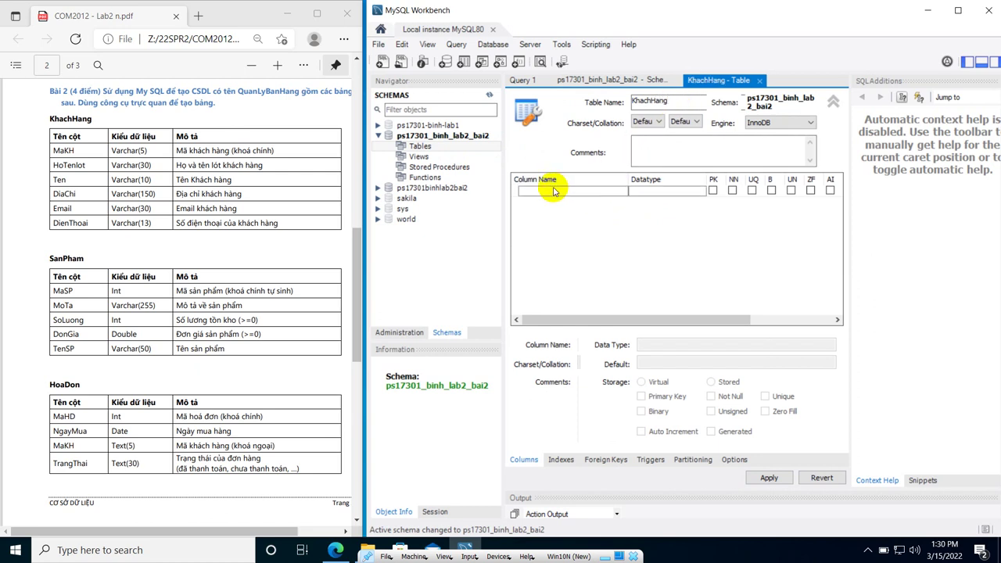
left_click(553, 191)
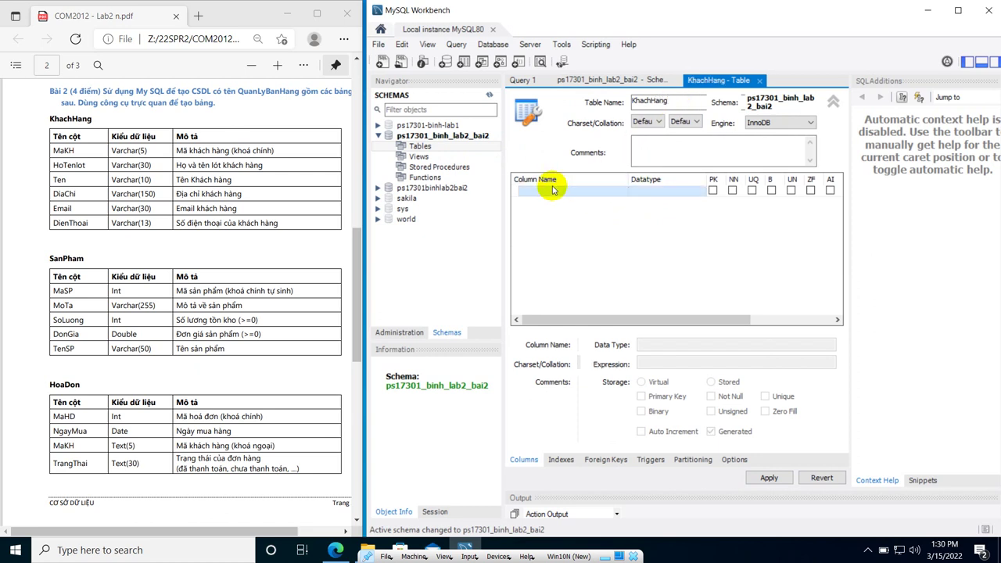
left_click(553, 191)
left_click(541, 192)
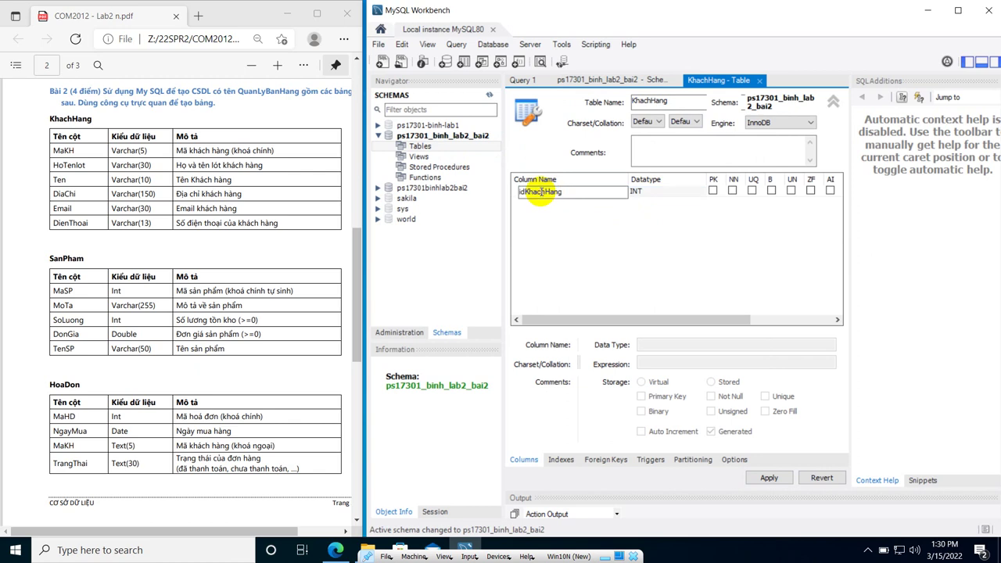
type("Ma")
key("Tab")
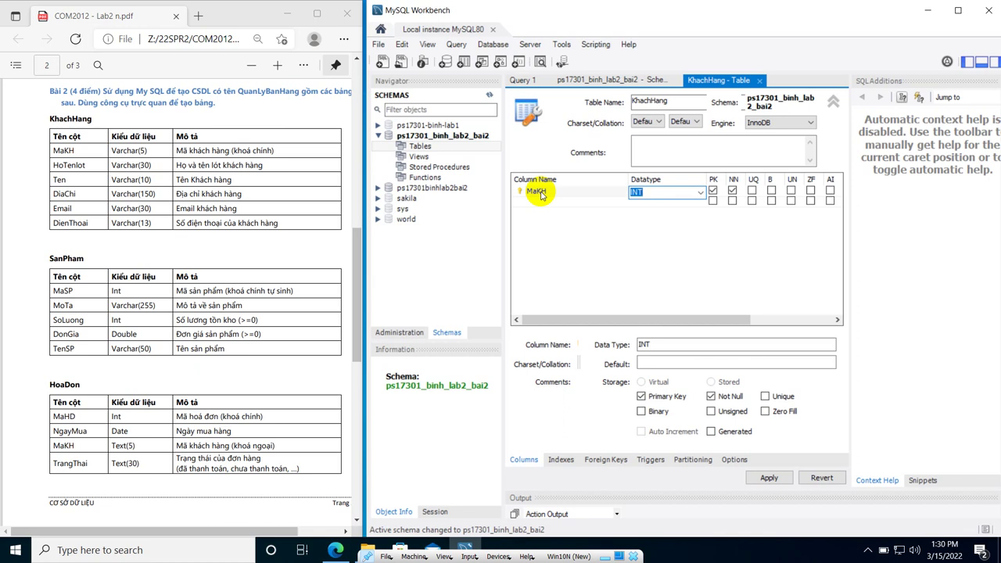
left_click(700, 192)
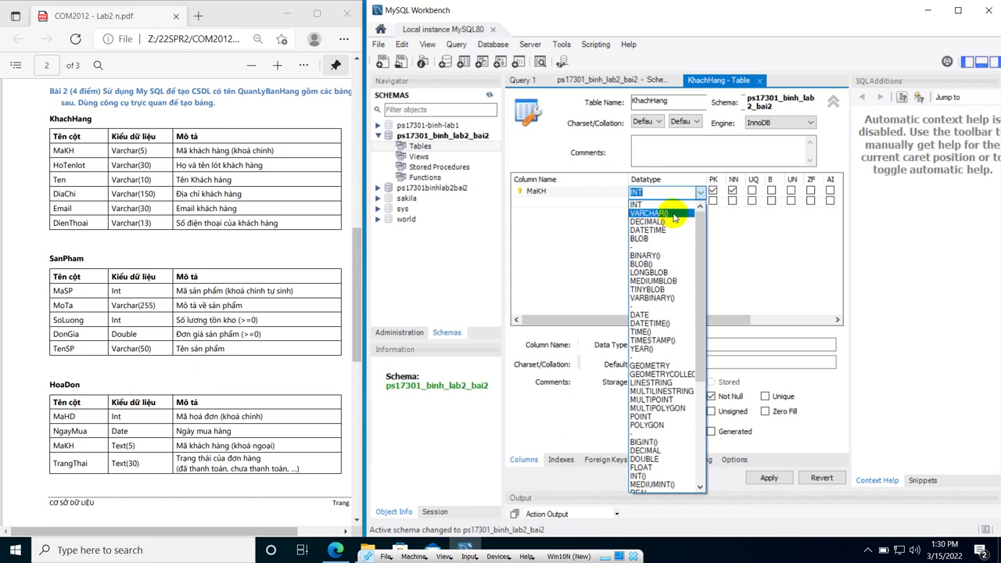
left_click(672, 214)
type("5")
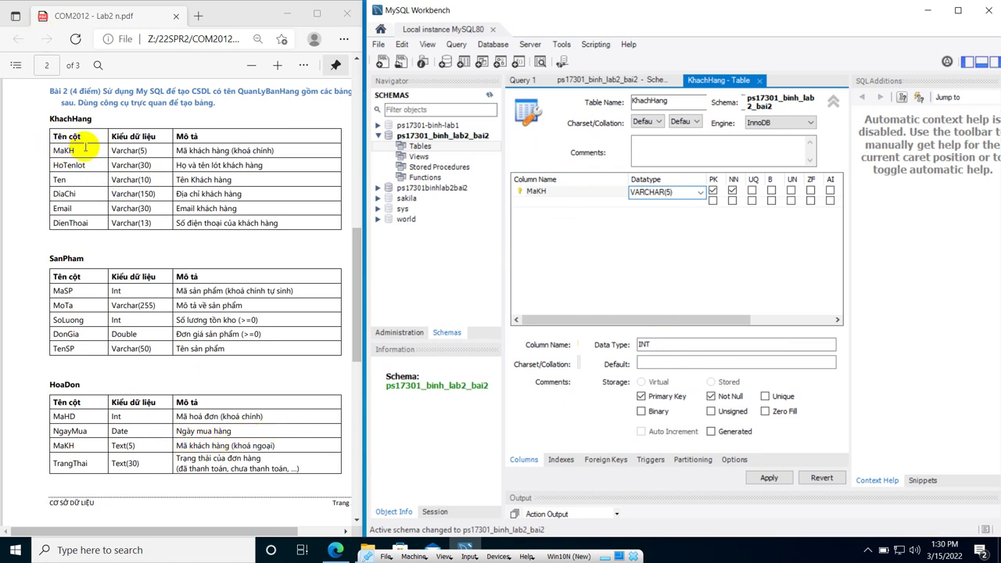
left_click_drag(51, 445, 284, 444)
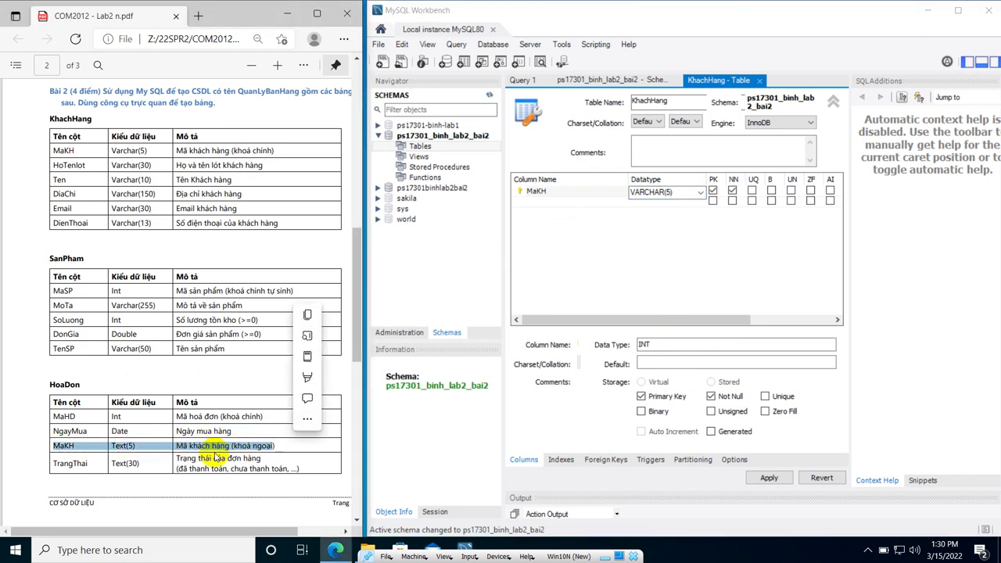
left_click(131, 445)
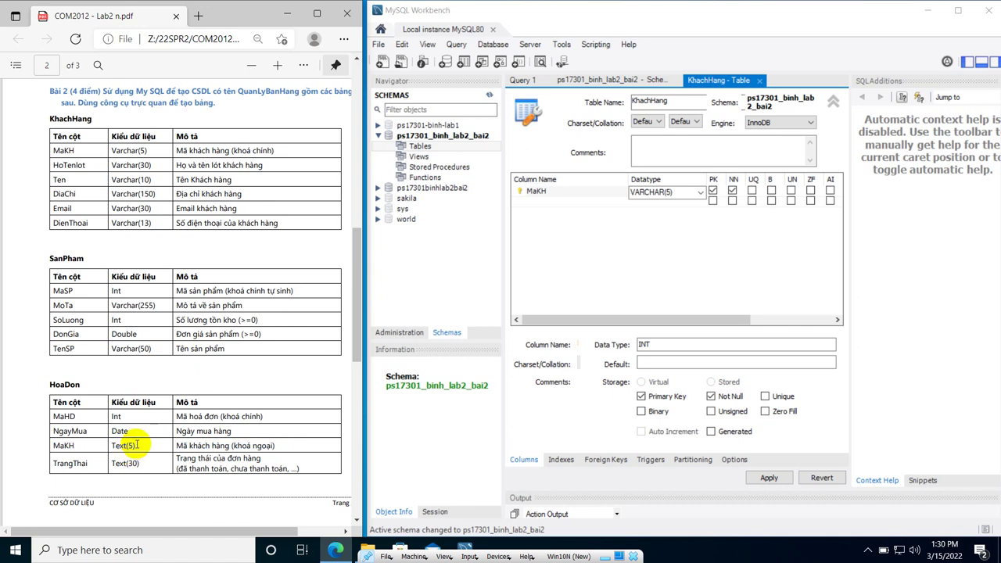
Add columns HoTenLot VARCHAR(30) and Ten VARCHAR(10).
double_click(537, 205)
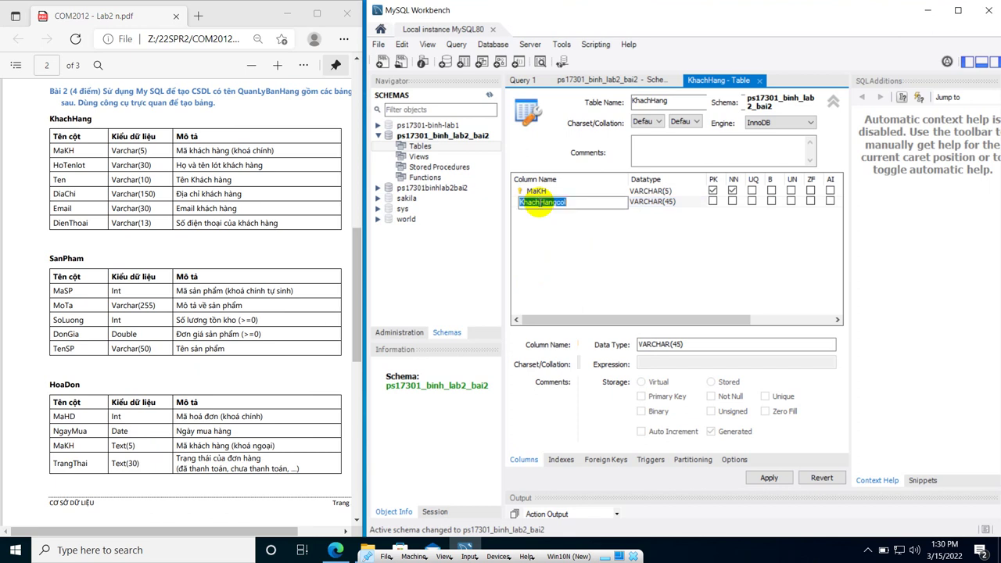
type("HoTenLot")
key("Tab")
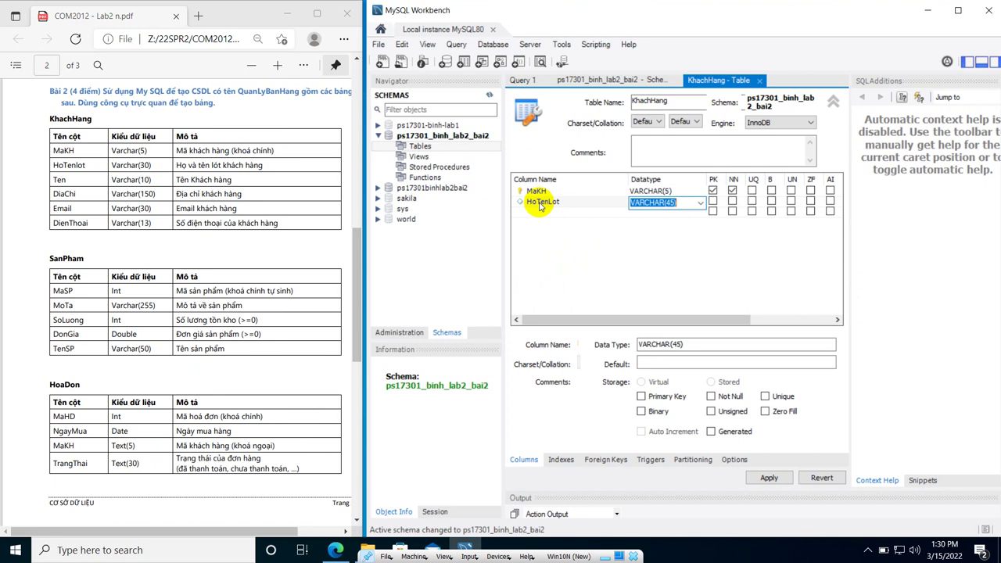
key("End")
key("Left")
key("Left")
key("BackSpace")
key("BackSpace")
type("30")
key("Return")
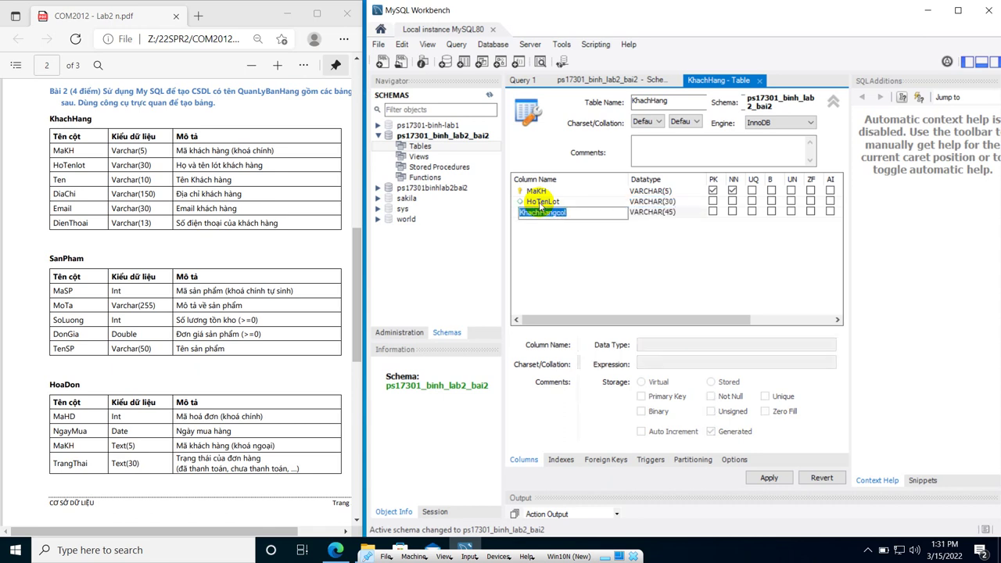
type("Ten")
key("Tab")
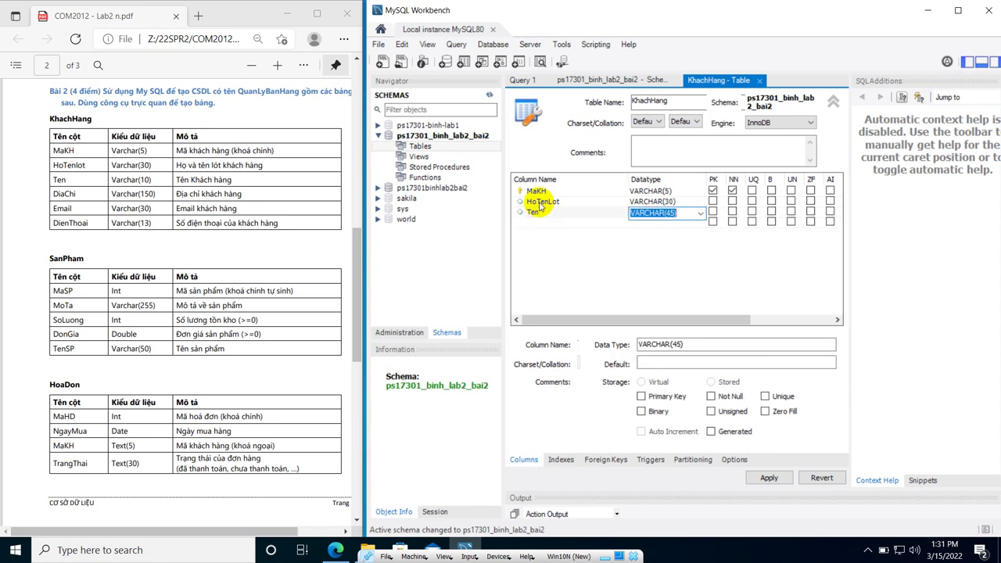
key("End")
key("BackSpace")
key("BackSpace")
key("BackSpace")
type("10)")
key("Return")
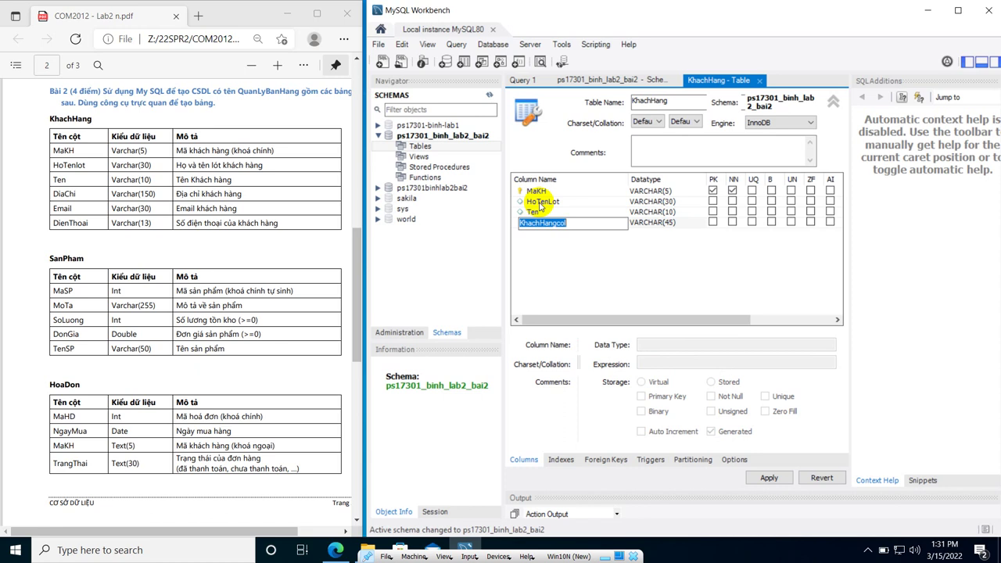
Add column DiaChi as VARCHAR(150).
type("DiaChi")
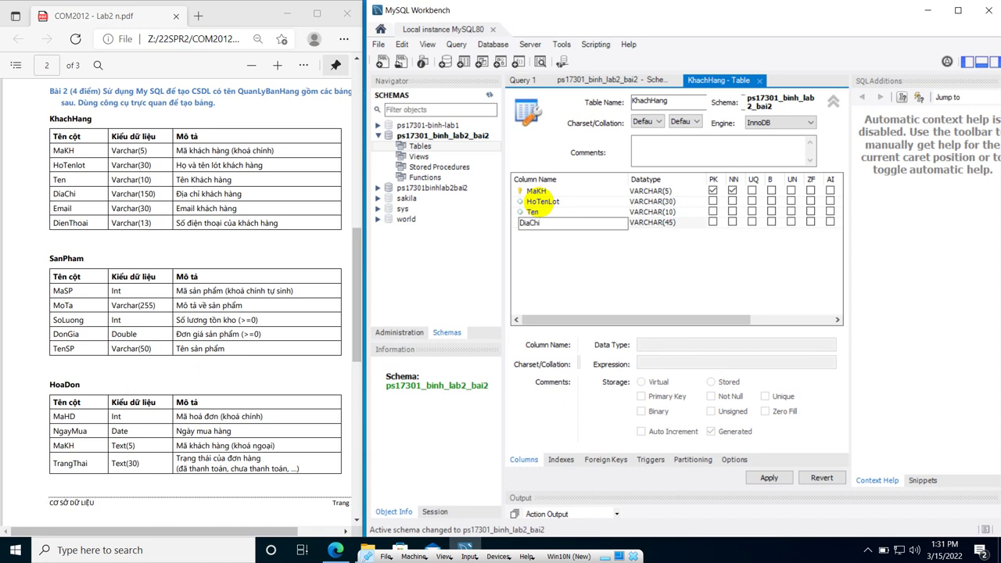
key("Tab")
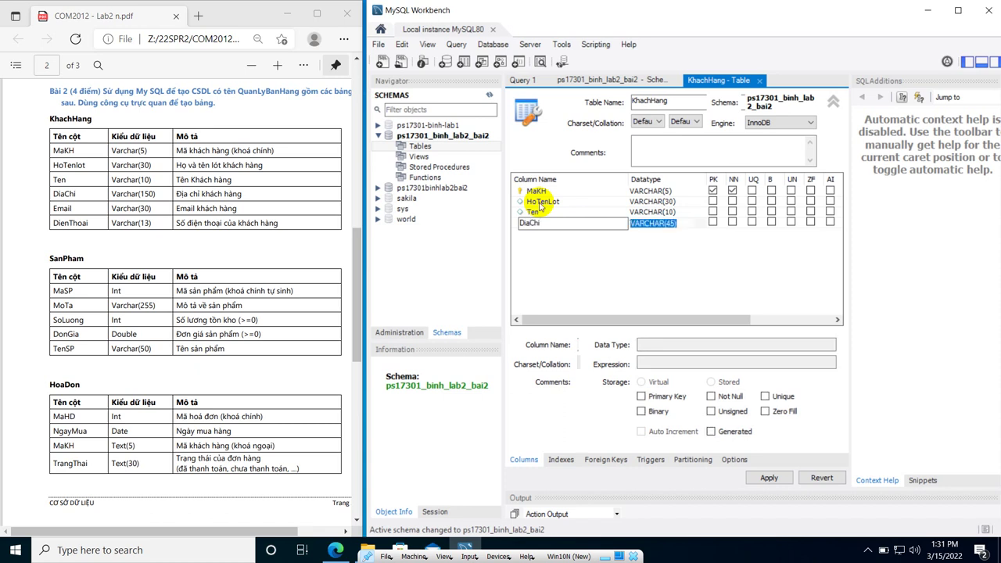
key("End")
key("BackSpace")
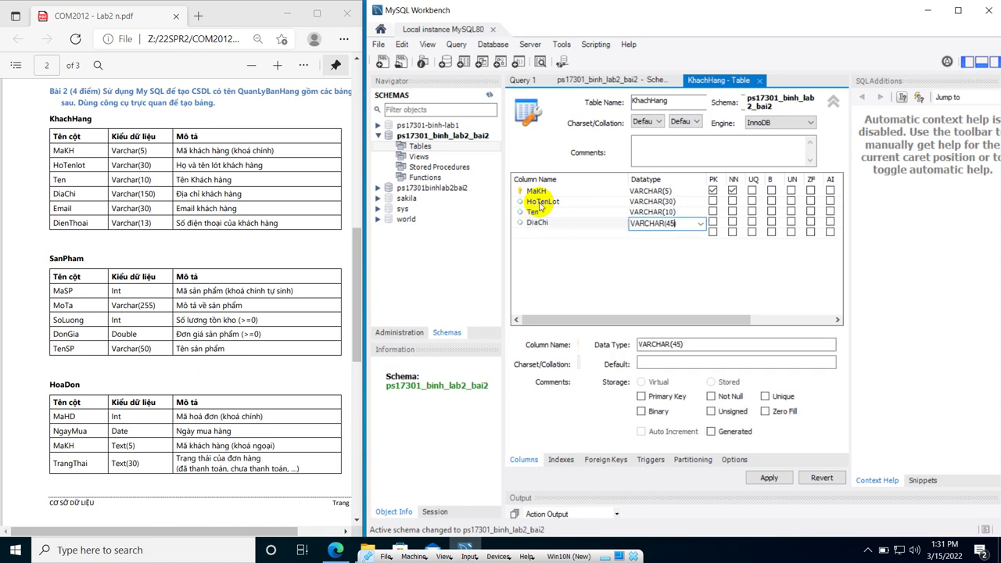
key("shift+Left")
type("150")
key("Return")
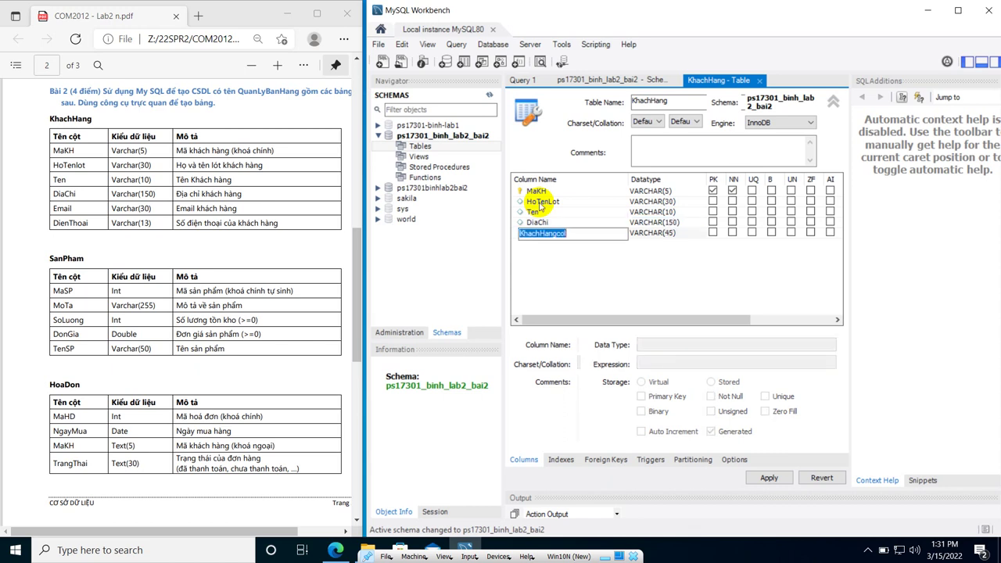
Add columns Email VARCHAR(30) and DienThoai VARCHAR(13).
type("Email")
key("Tab")
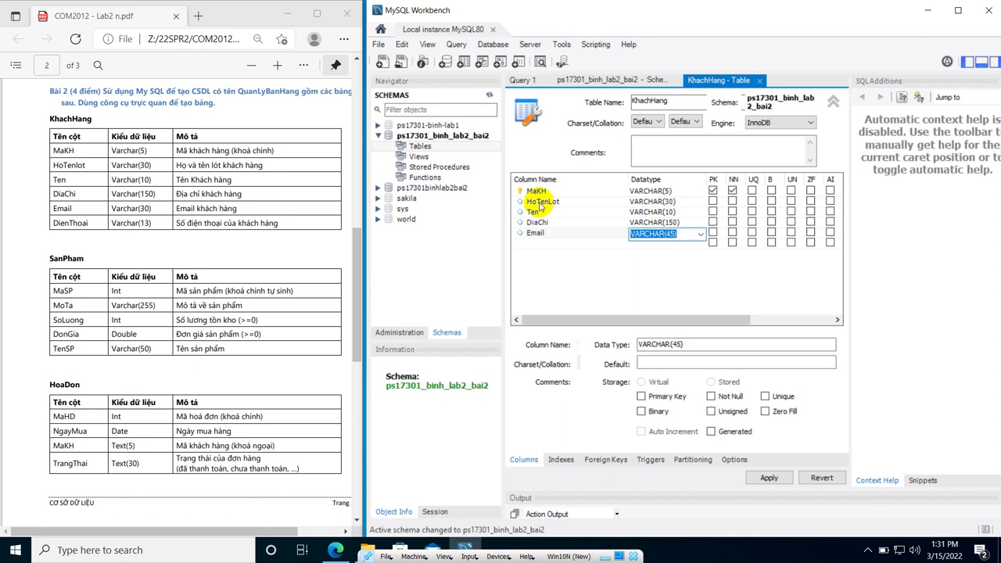
key("End")
key("BackSpace")
key("BackSpace")
key("BackSpace")
type("30")
key("Return")
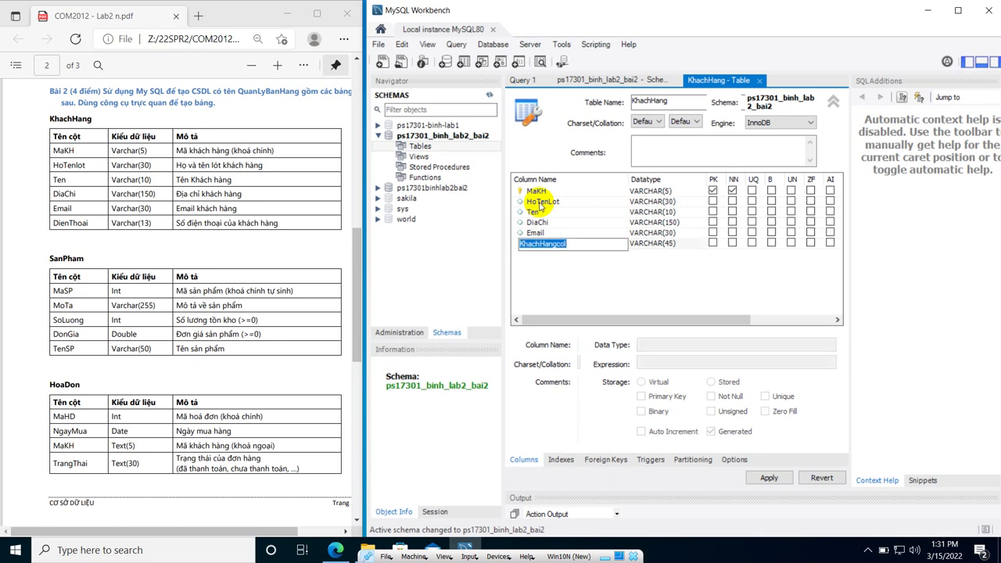
type("DienThoai")
key("Tab")
key("End")
key("BackSpace")
key("BackSpace")
key("BackSpace")
type("13")
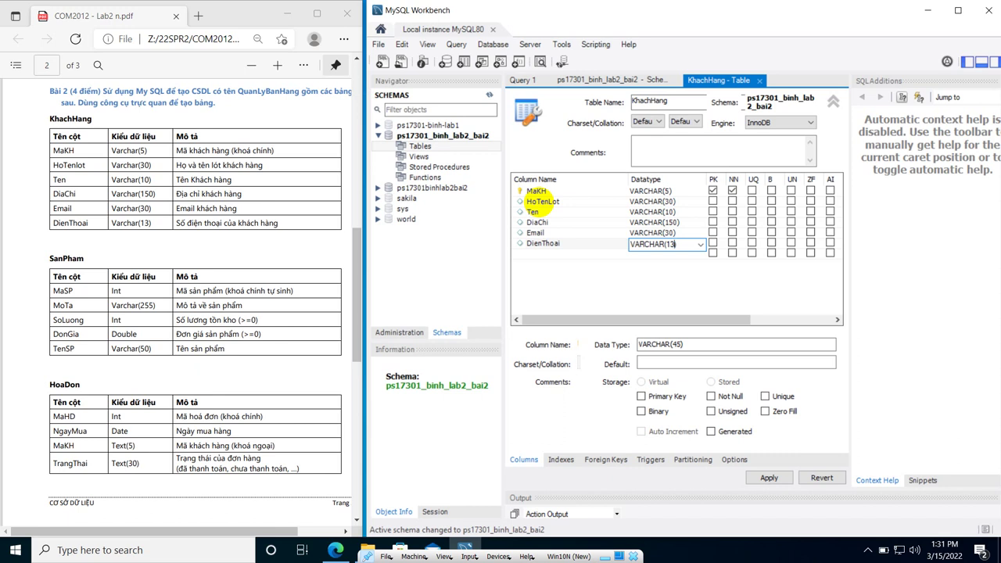
type(")")
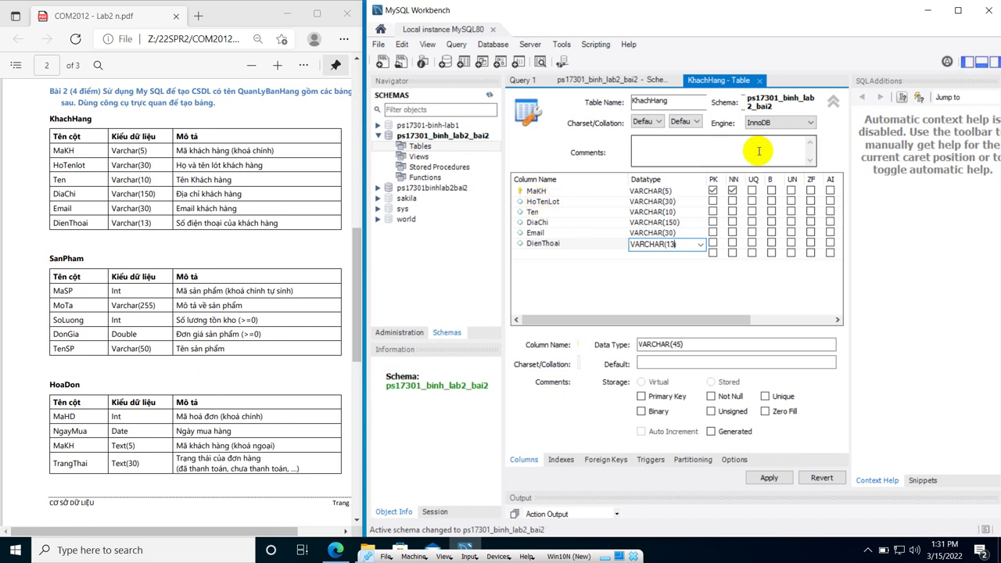
left_click_drag(179, 151, 278, 155)
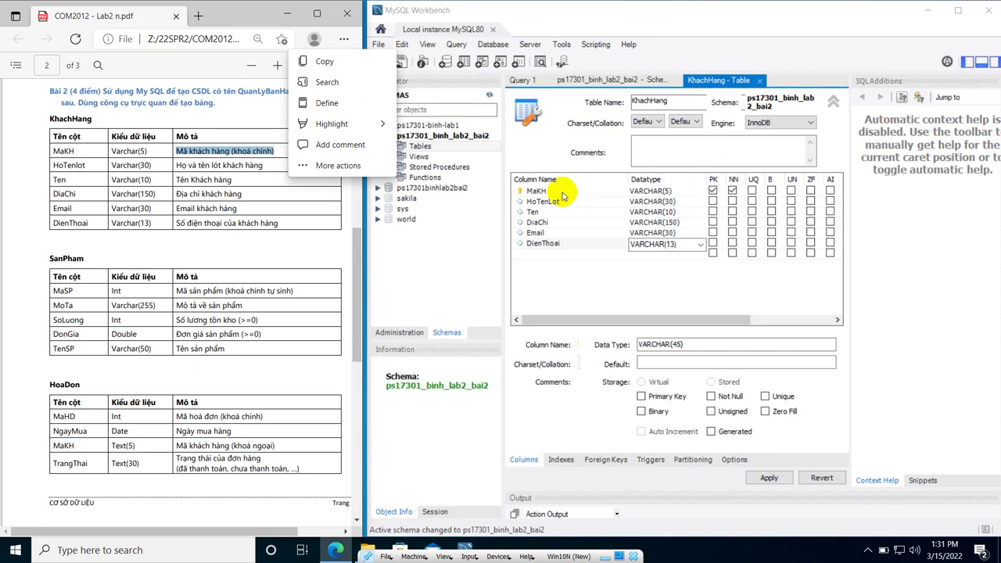
Apply the CREATE TABLE khachhang script and show khachhang under the schema's Tables.
left_click(777, 481)
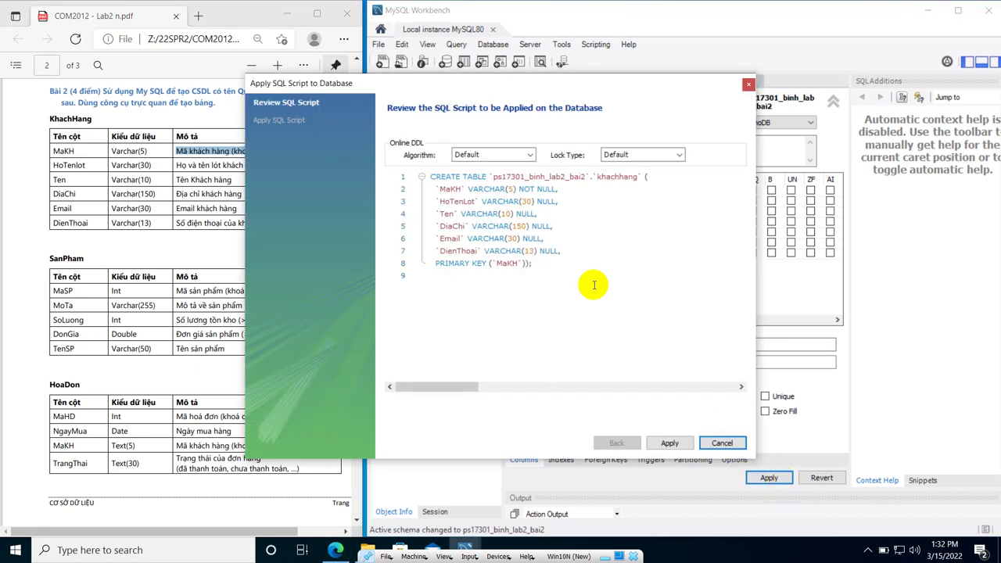
left_click_drag(531, 264, 398, 122)
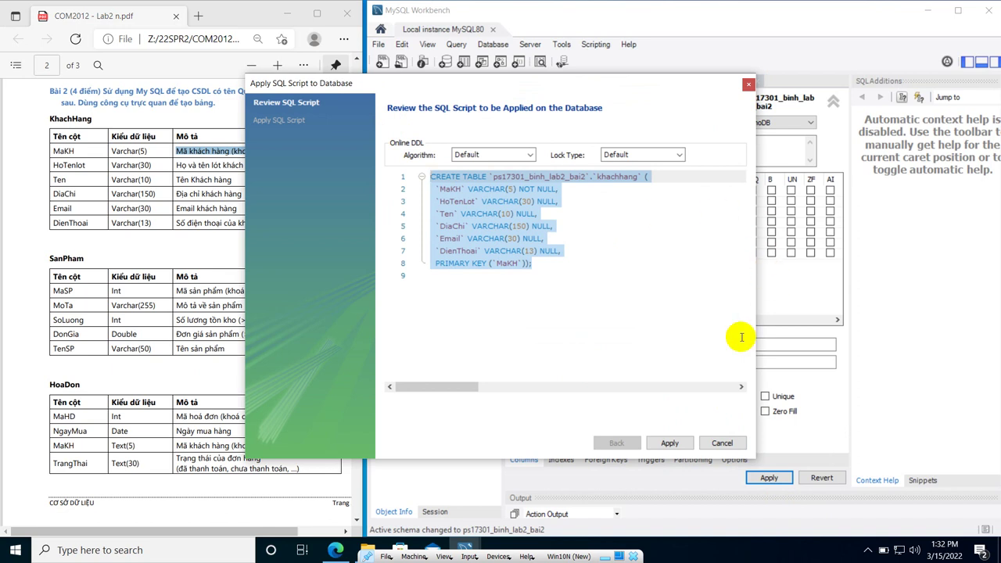
left_click(668, 444)
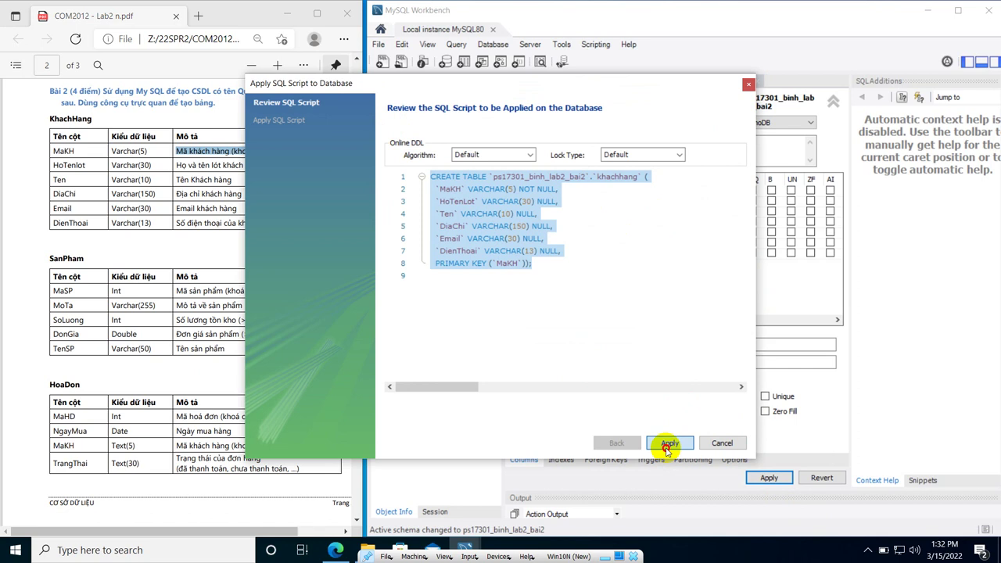
left_click(670, 442)
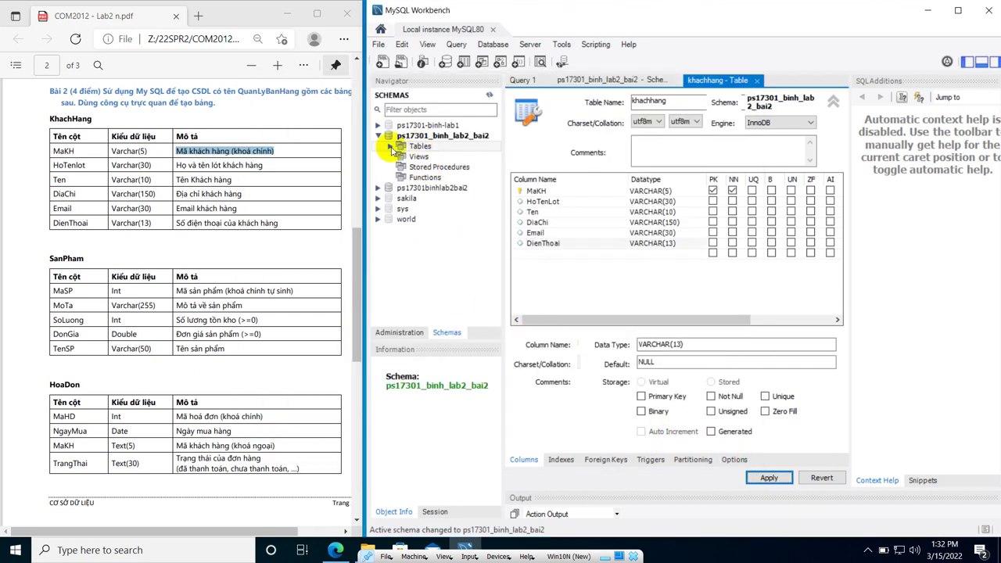
left_click(390, 146)
left_click(436, 157)
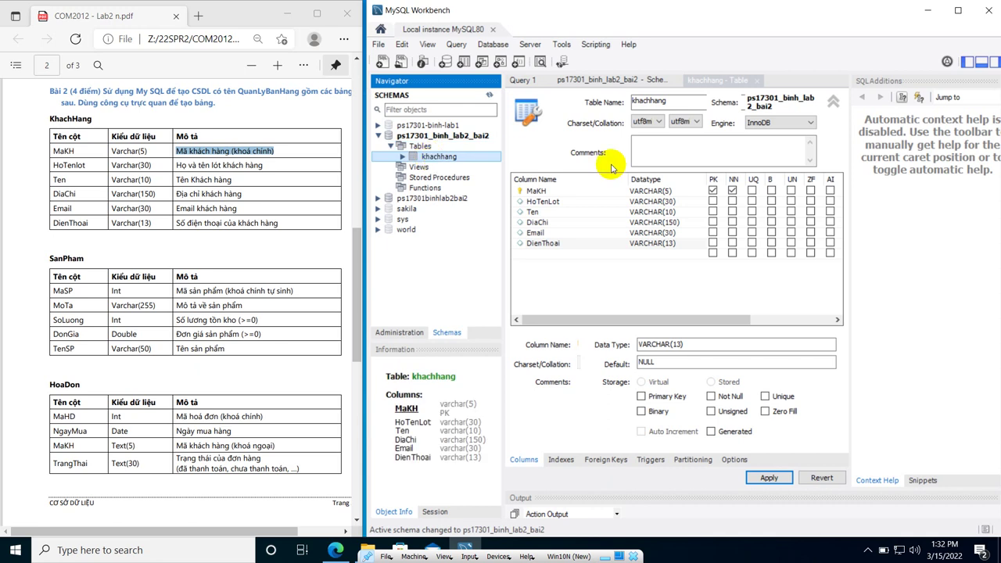
Start a new table named SanPham with first column MaSP as INT.
right_click(413, 147)
left_click(445, 156)
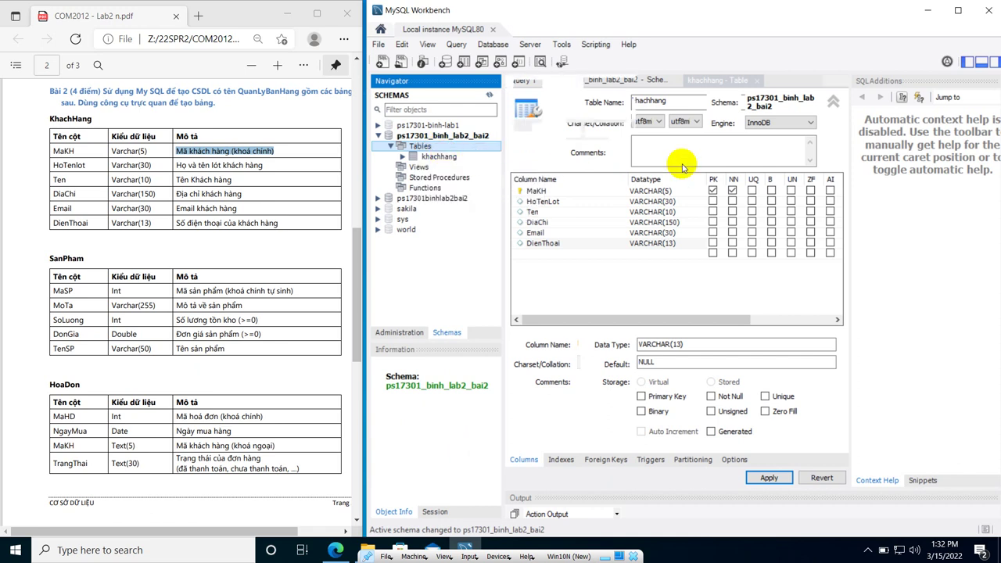
type("San")
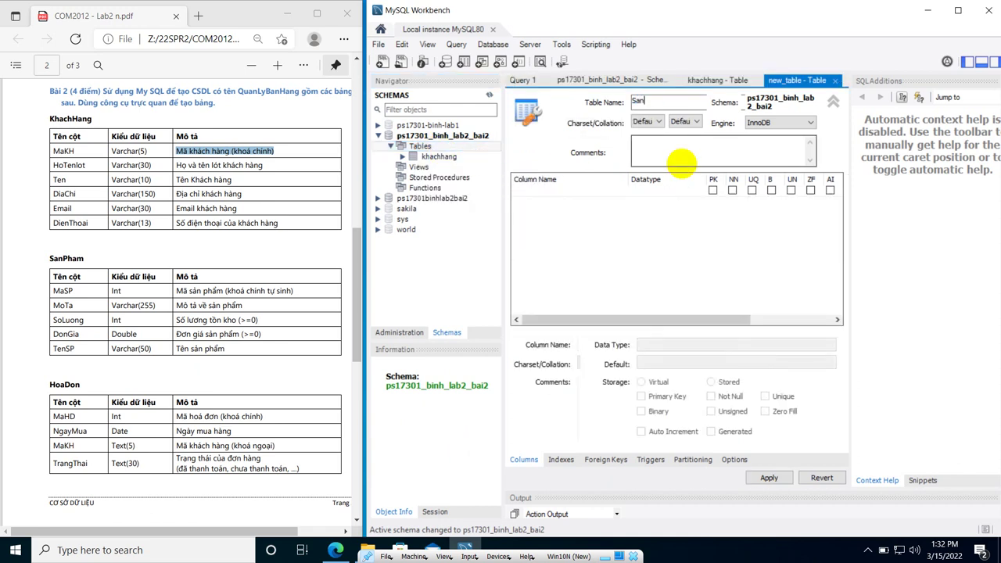
type("Pham")
left_click(569, 189)
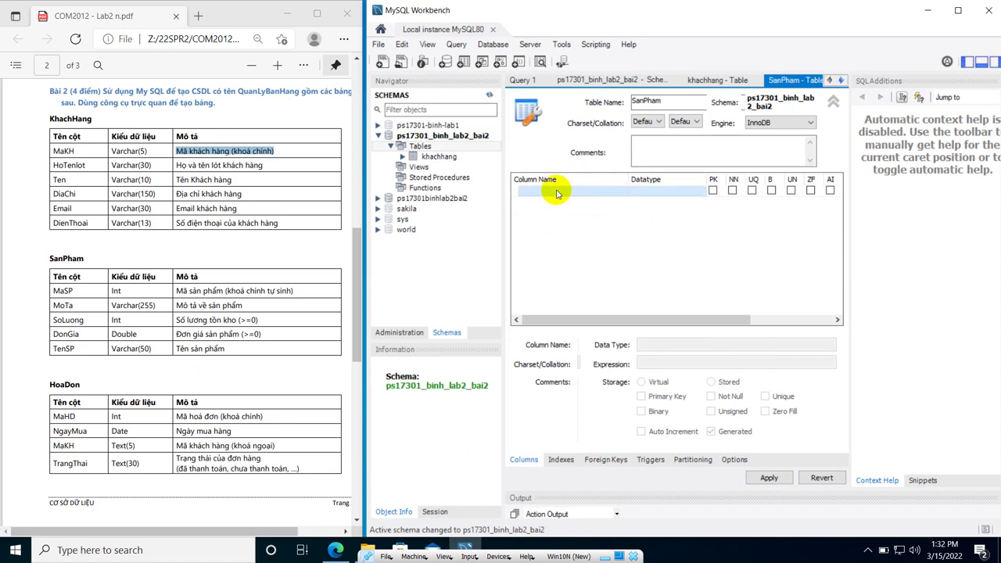
left_click(556, 193)
type("MaSP")
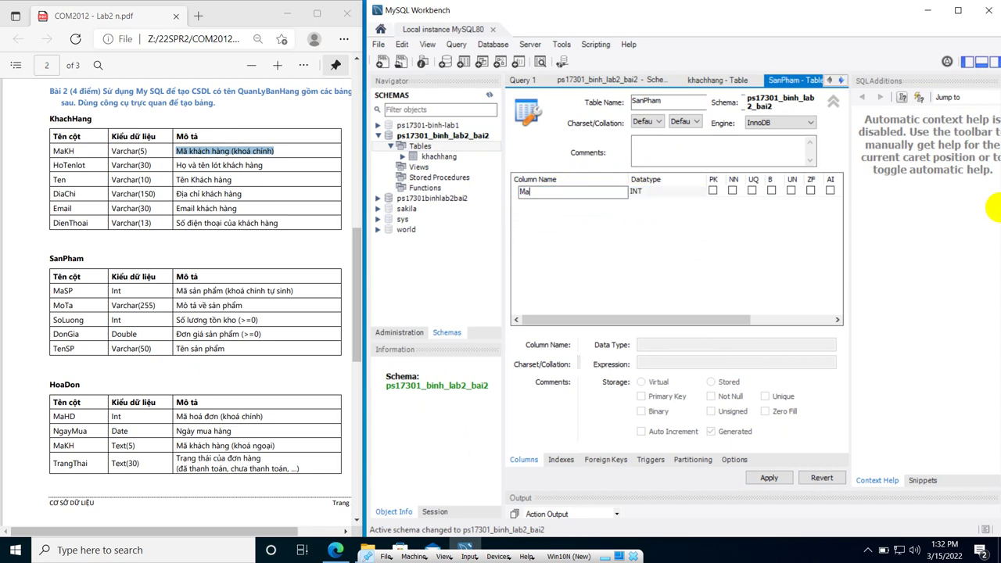
key("Tab")
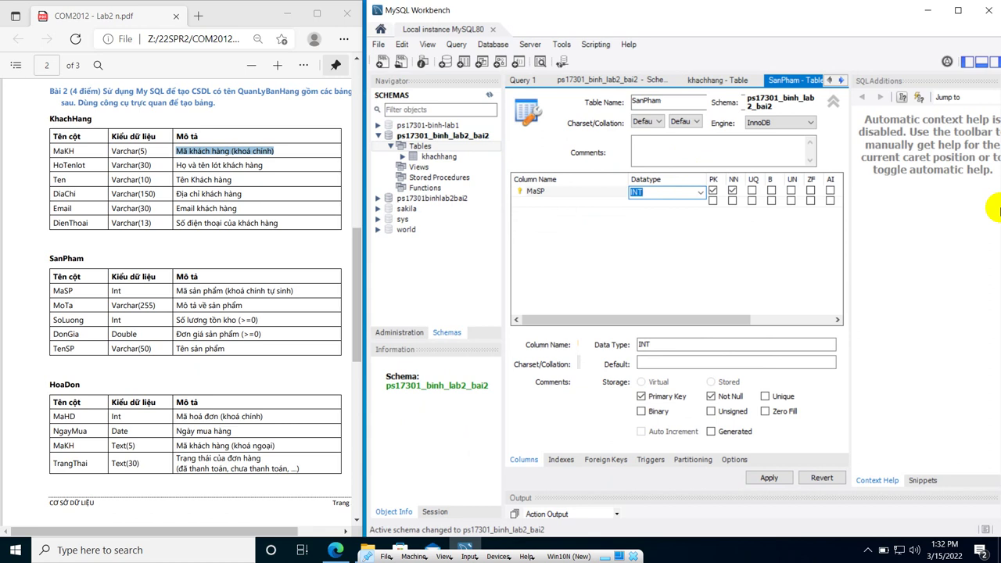
key("Return")
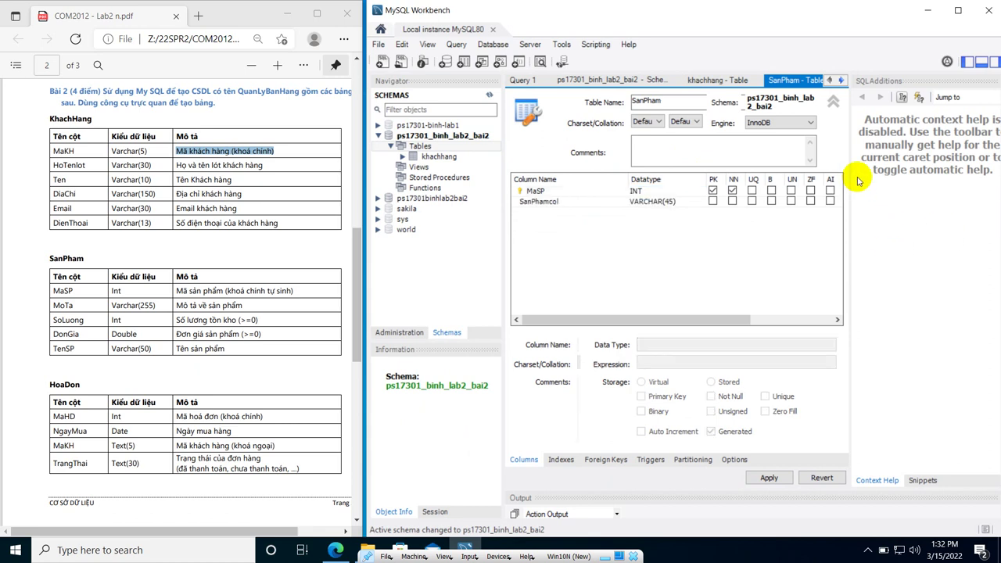
Add column MoTa as VARCHAR(255).
left_click(557, 205)
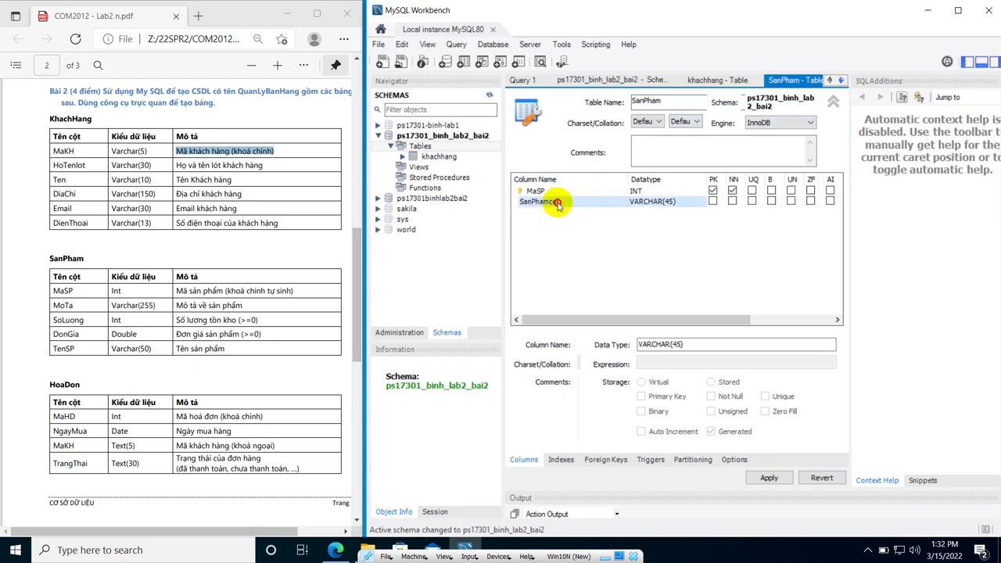
left_click(557, 205)
type("MoTa")
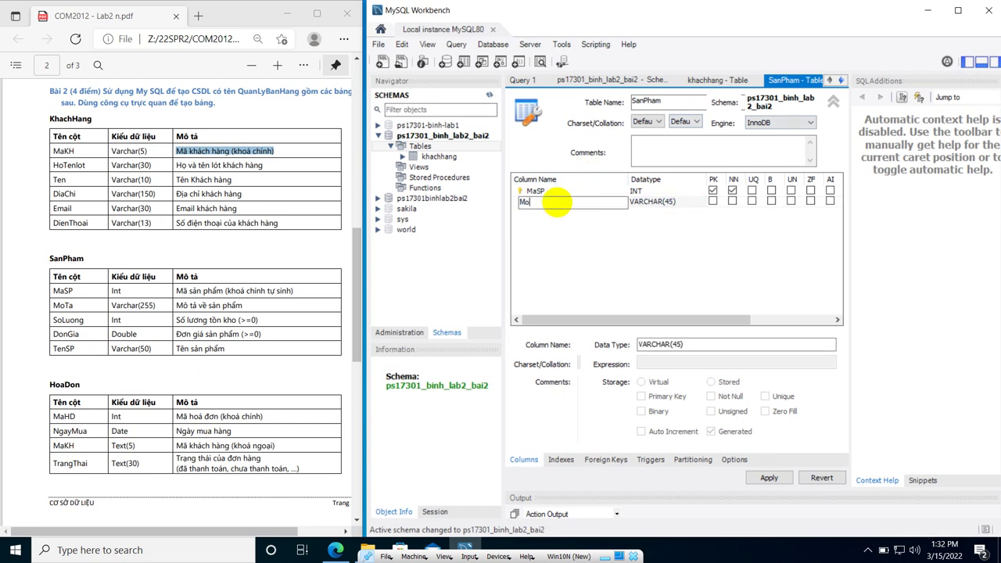
key("Tab")
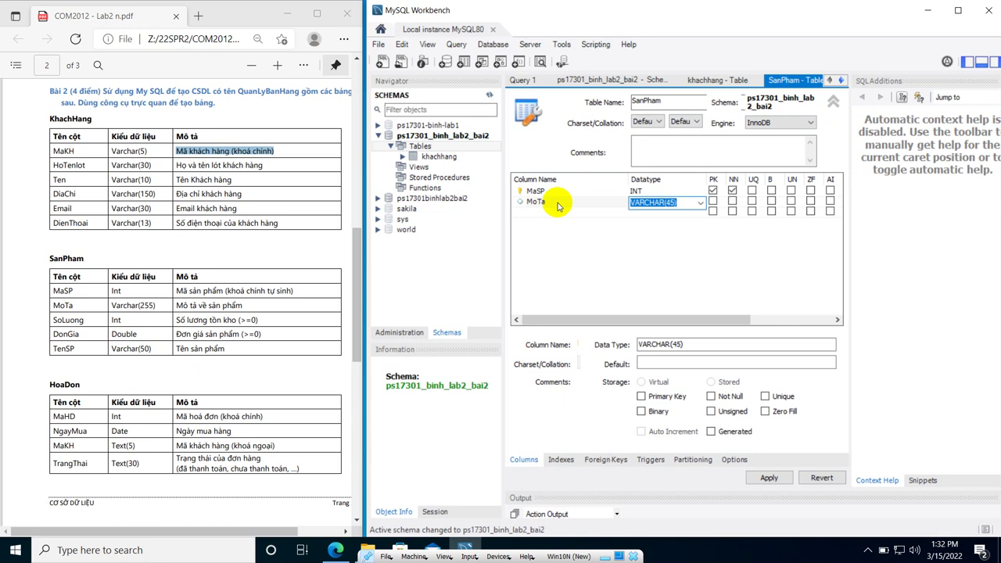
key("End")
key("Left")
key("BackSpace")
type("25")
left_click(558, 208)
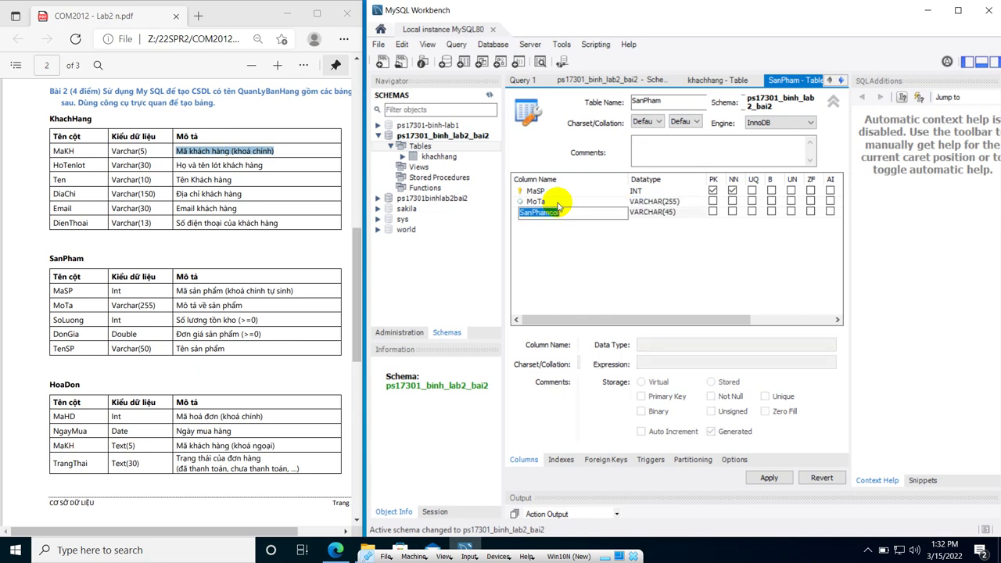
Add columns SoLuong INT and DonGia DOUBLE.
type("SoLuong")
key("Tab")
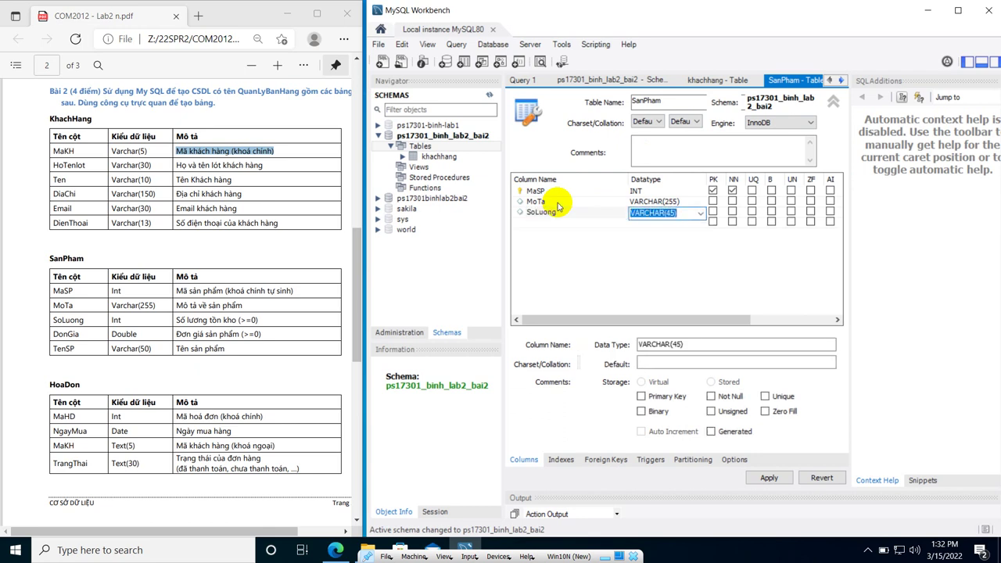
type("i")
key("Tab")
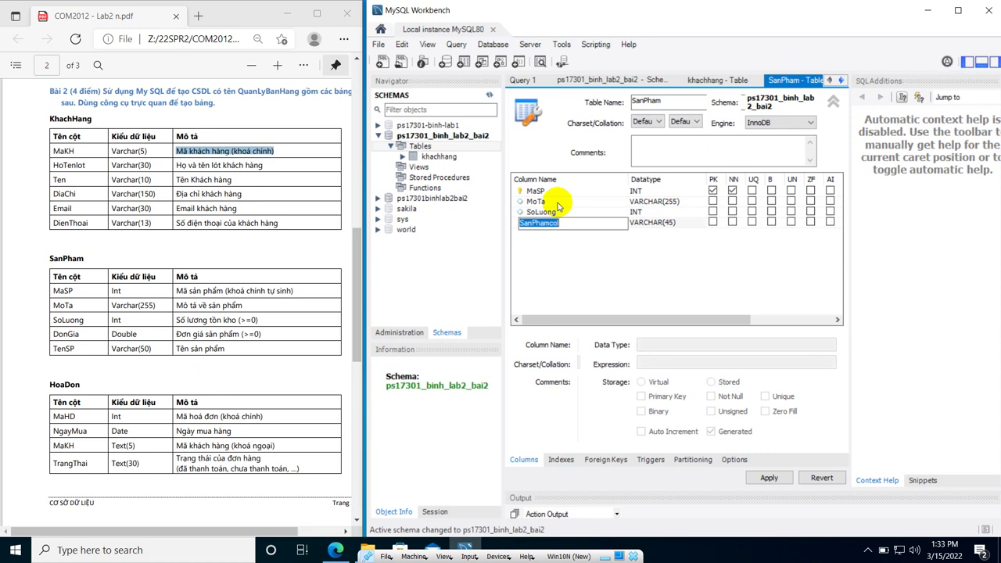
type("DonGia")
key("Tab")
key("Down")
key("Down")
key("Down")
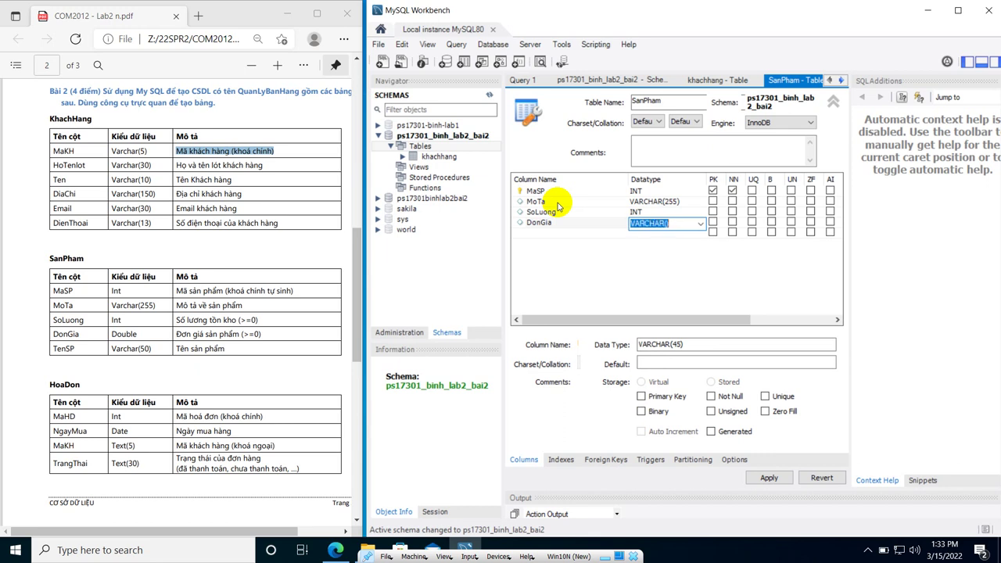
key("Down")
type("double")
key("Return")
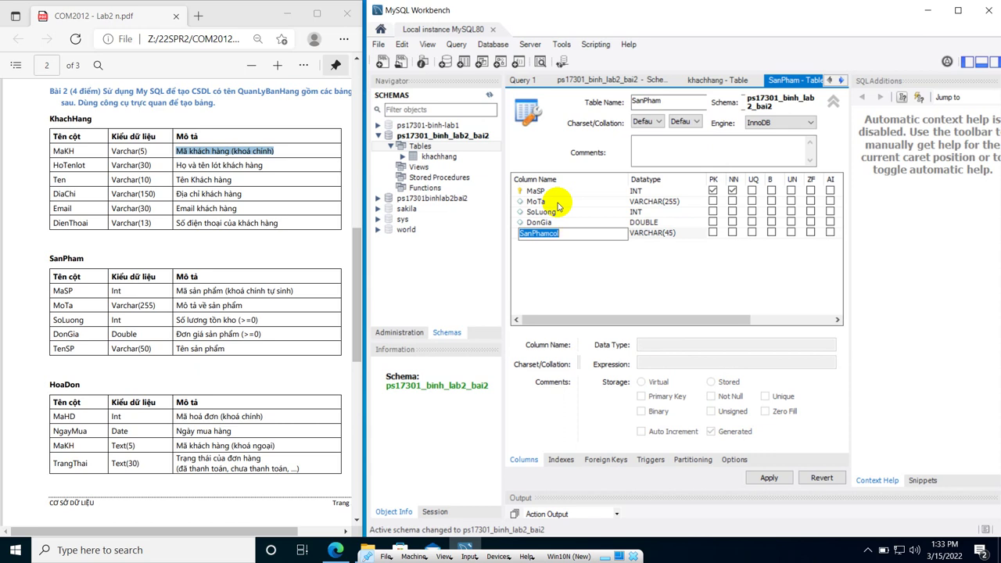
Add column TenSP as VARCHAR(50).
type("TenSP")
key("Tab")
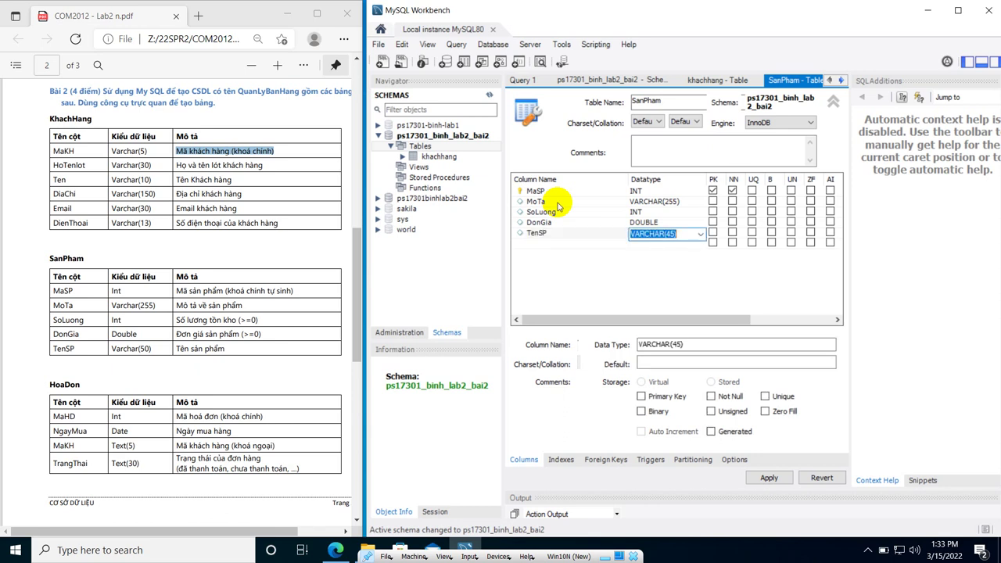
key("Right")
key("BackSpace")
key("BackSpace")
type("50")
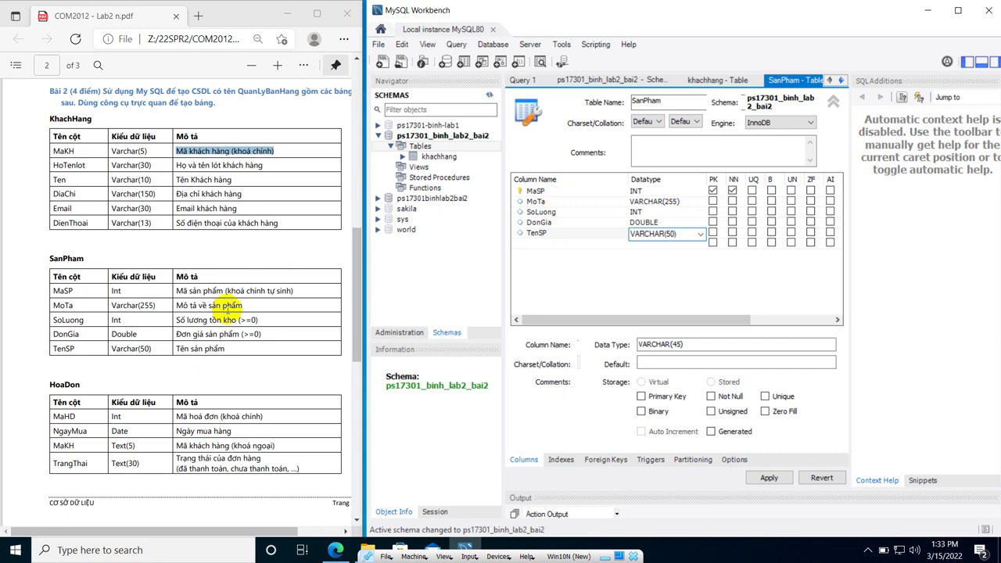
Apply the CREATE TABLE sanpham script, then scroll the PDF toward page 3.
left_click(211, 290)
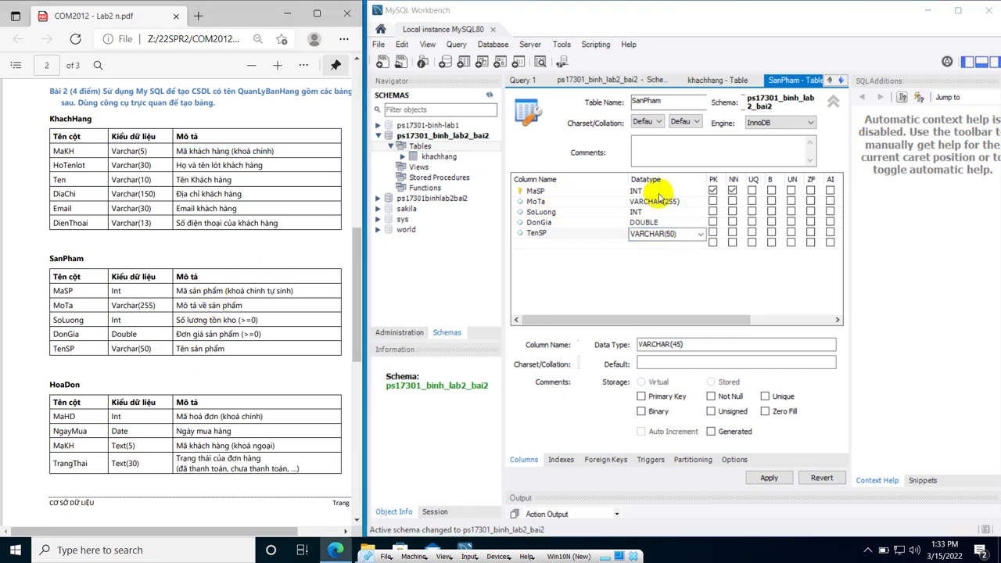
left_click(769, 477)
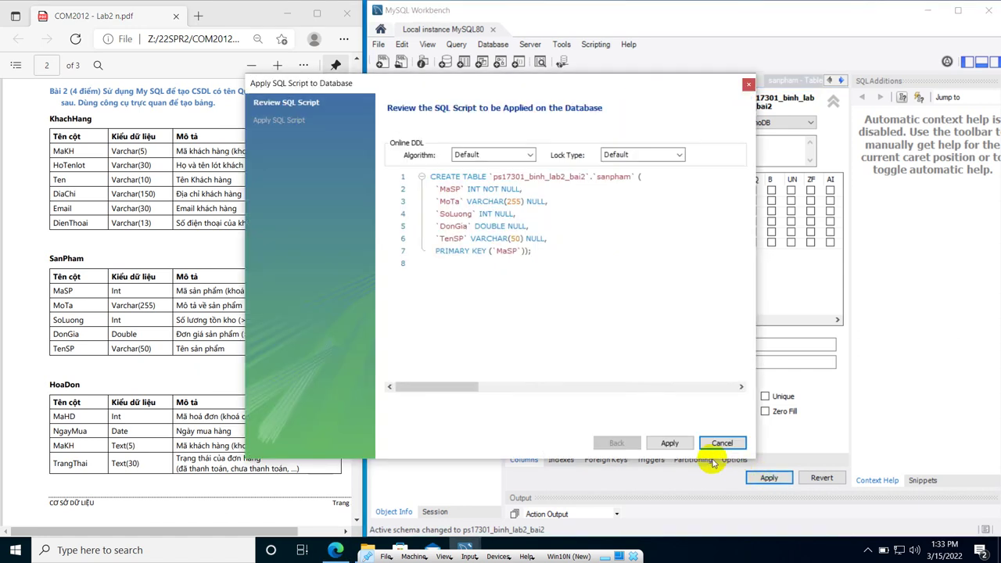
left_click(670, 443)
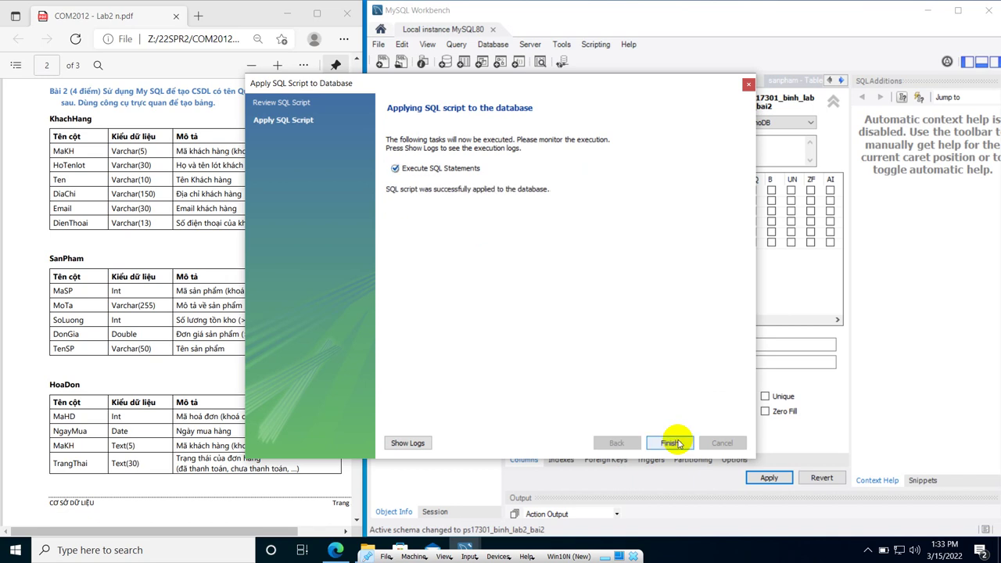
left_click(669, 442)
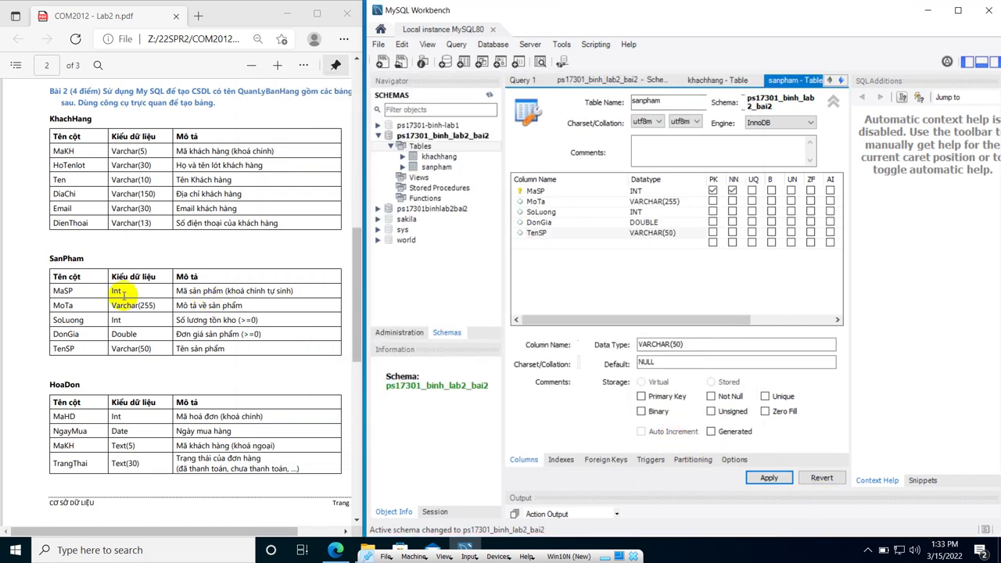
scroll(121, 387, "down", 5)
scroll(125, 385, "up", 1)
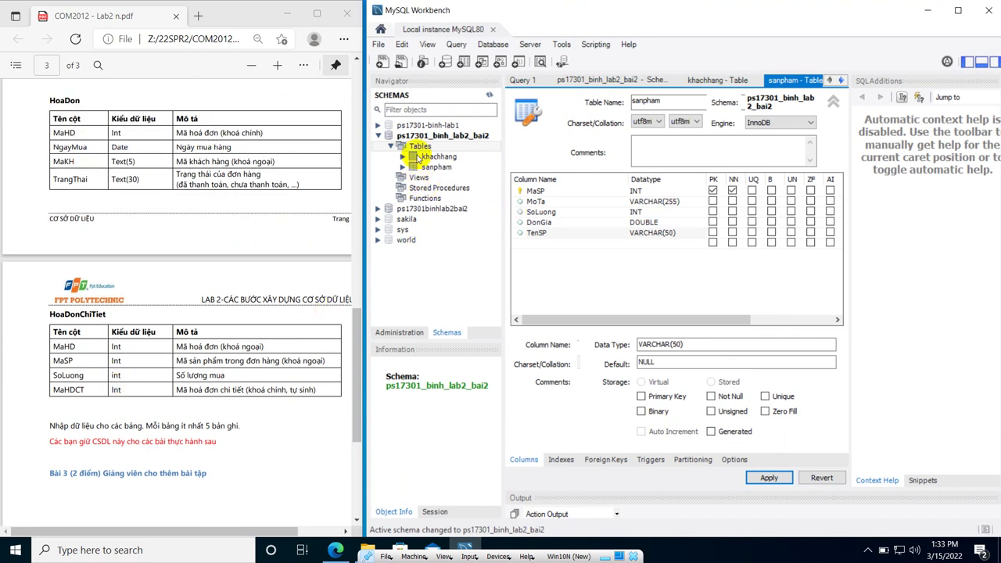
Start a new table named HoaDon with MaHD as its first INT column.
right_click(420, 147)
key("Escape")
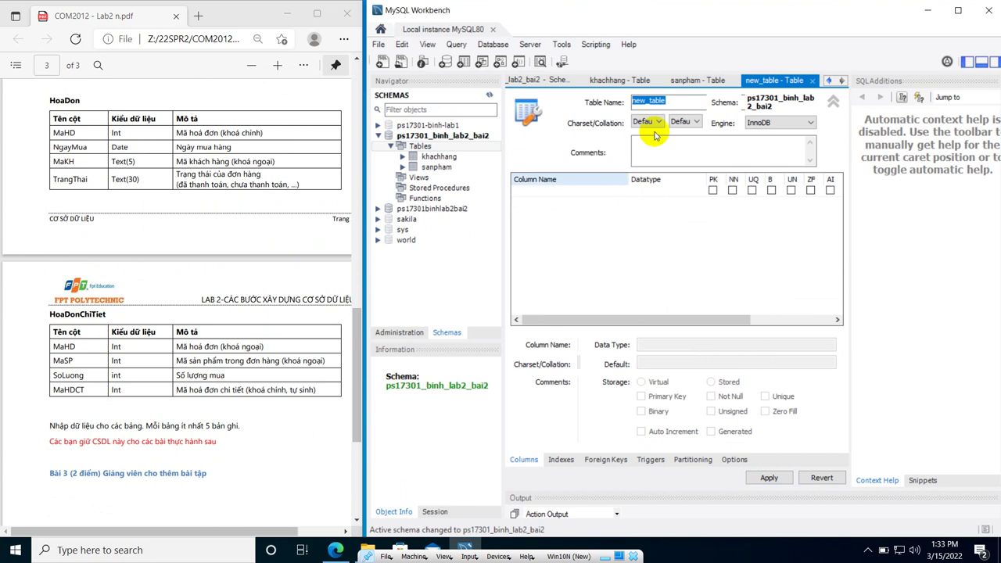
type("Hoa")
type("Do")
type("b")
type("n")
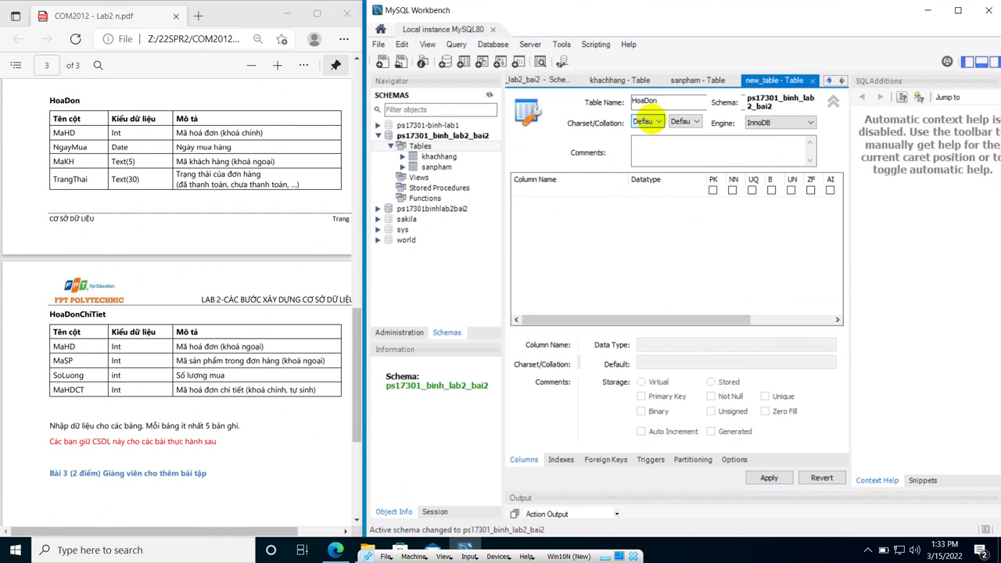
left_click(548, 194)
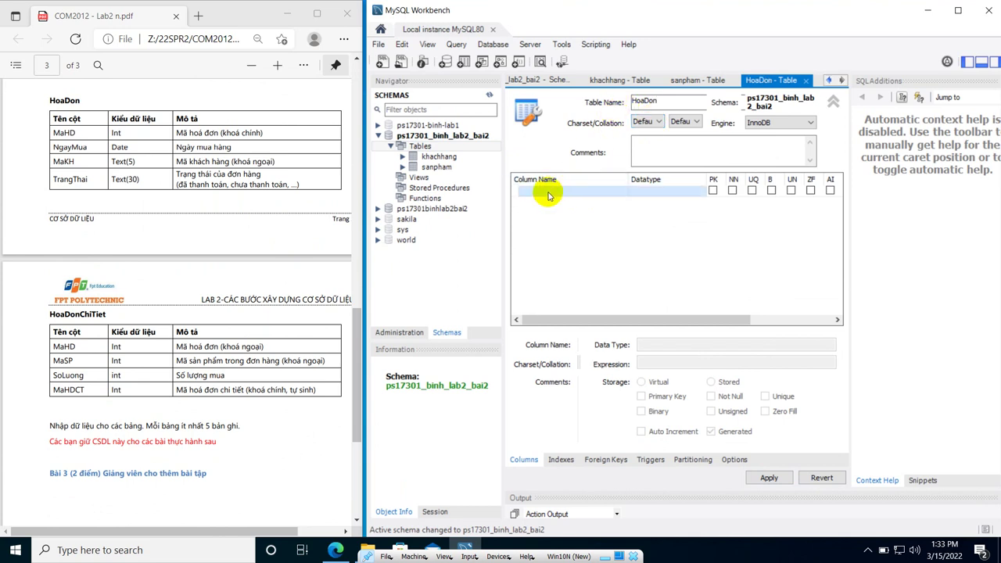
left_click(548, 194)
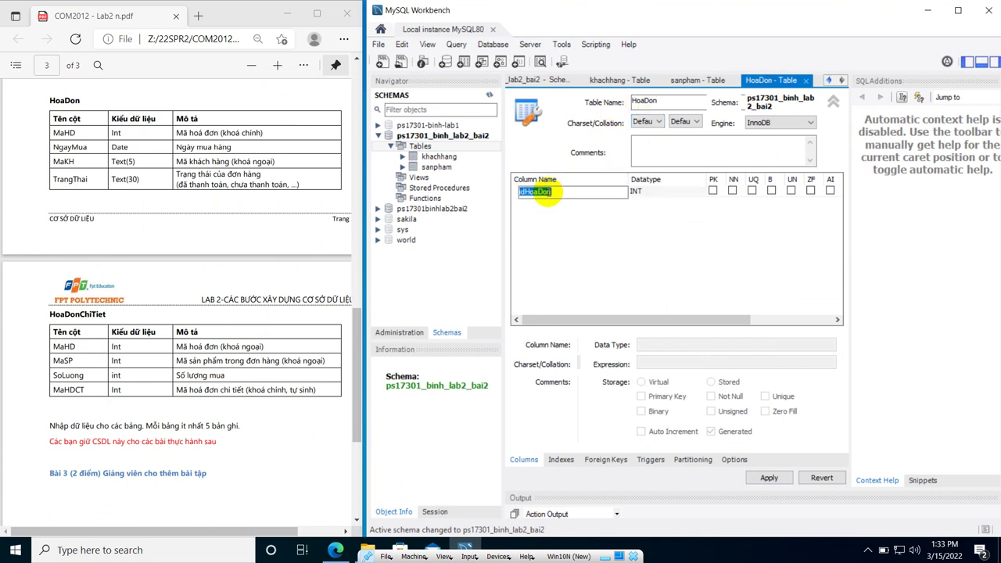
type("MaHD")
key("Tab")
key("Return")
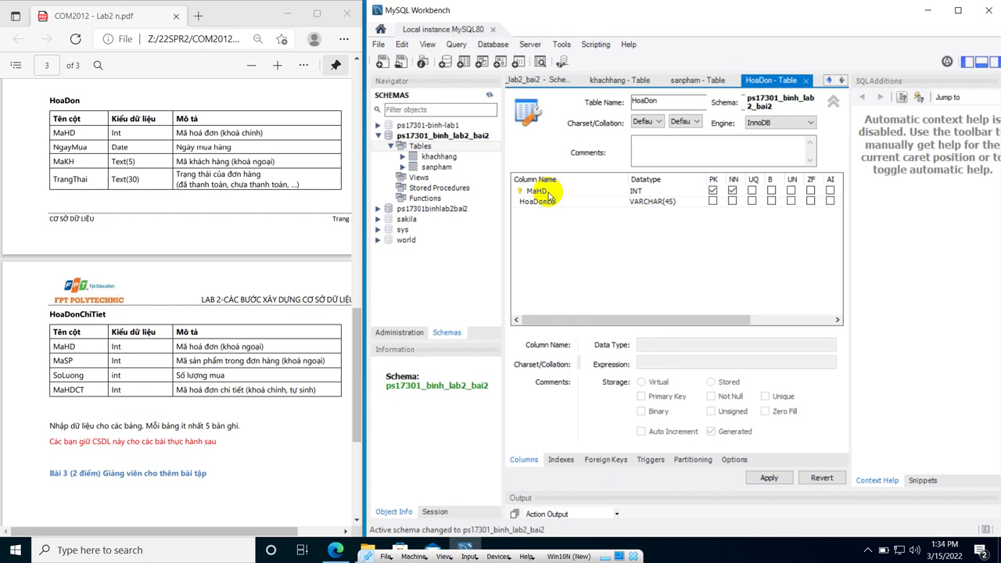
Add NgayMua as a DATE column.
left_click(547, 201)
left_click(549, 201)
type("Nga")
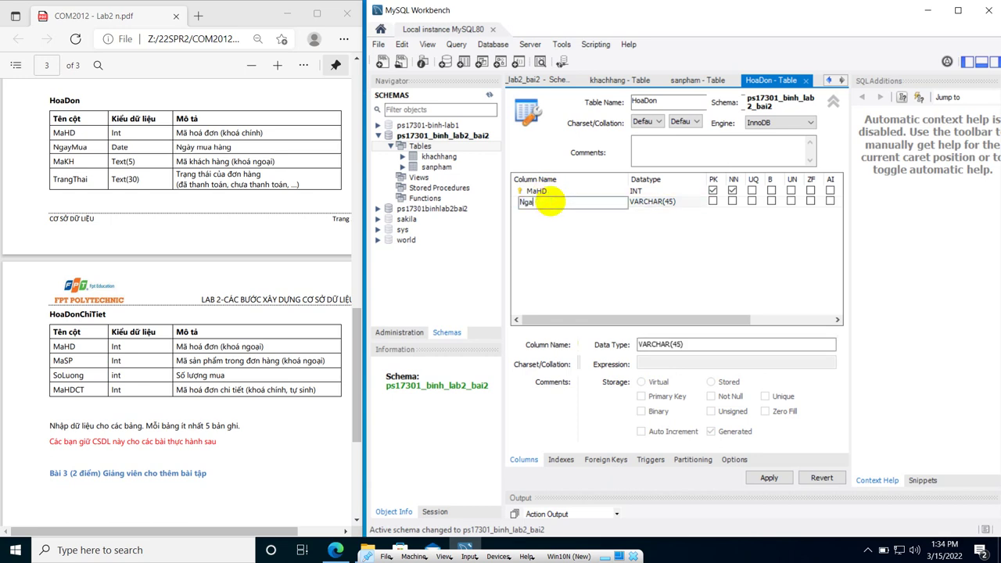
type("yMua")
key("Tab")
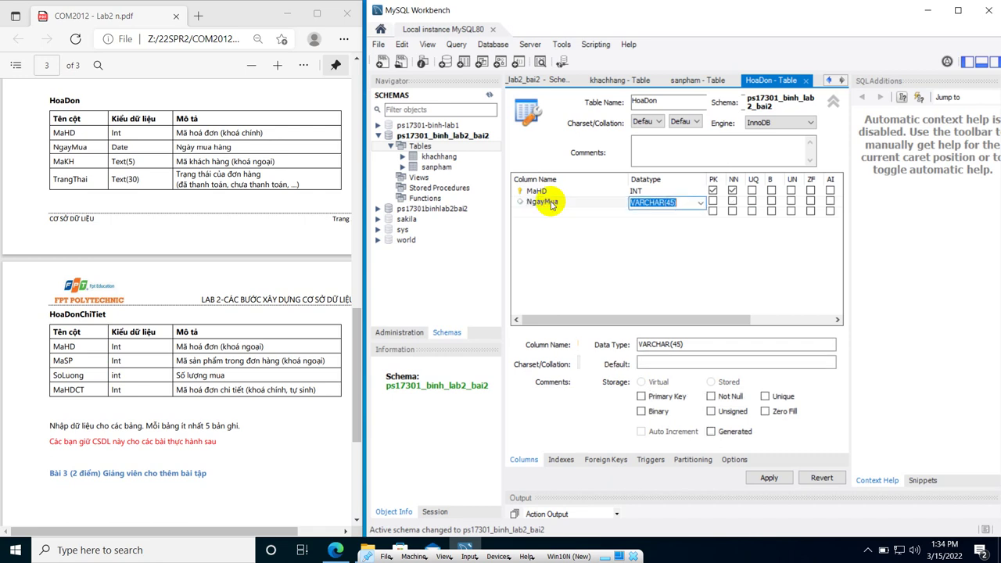
type("Date")
key("Tab")
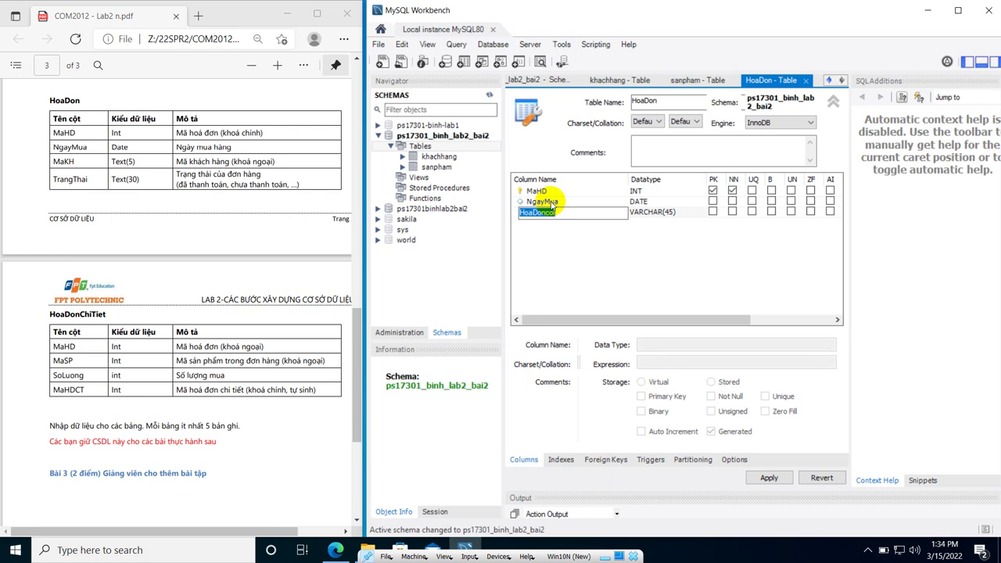
Add MaKH as a VARCHAR(5) column.
type("MaKH")
key("Tab")
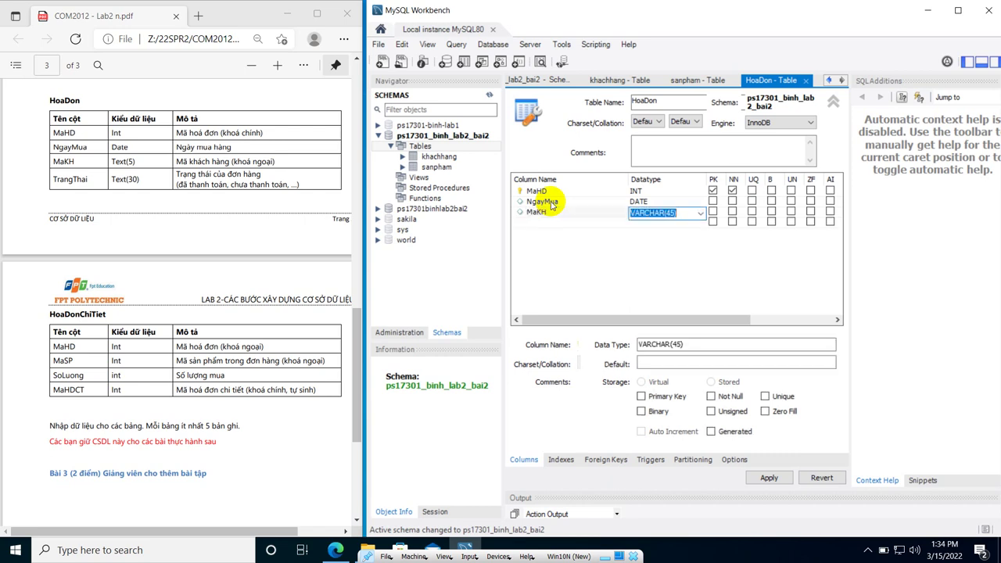
key("End")
key("Left")
key("Left")
key("BackSpace")
key("Tab")
Add TrangThai as a VARCHAR(30) column.
type("TrangThai")
key("Tab")
key("End")
key("BackSpace")
key("BackSpace")
key("BackSpace")
key("BackSpace")
type("30")
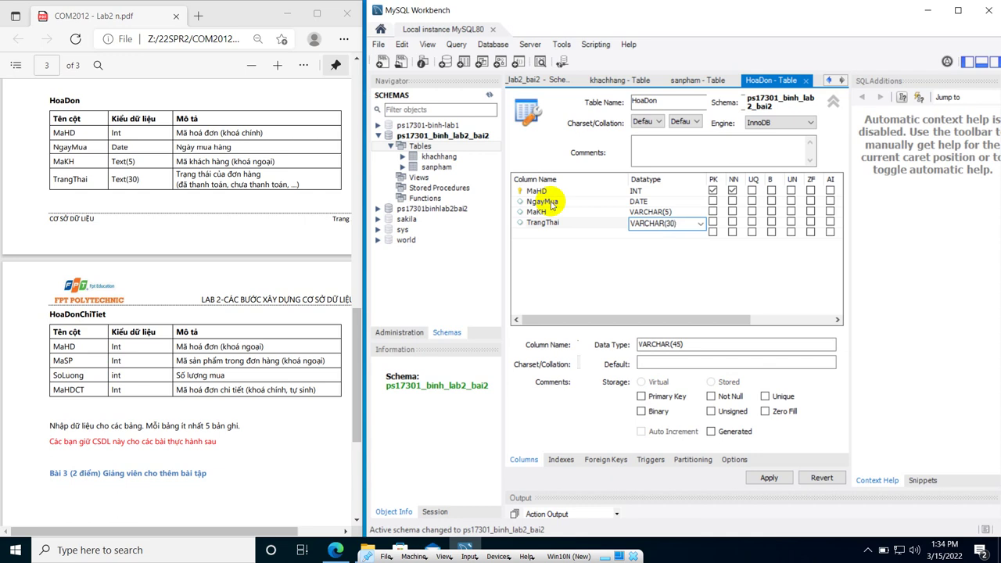
Apply the CREATE TABLE hoadon script and finish.
left_click(767, 479)
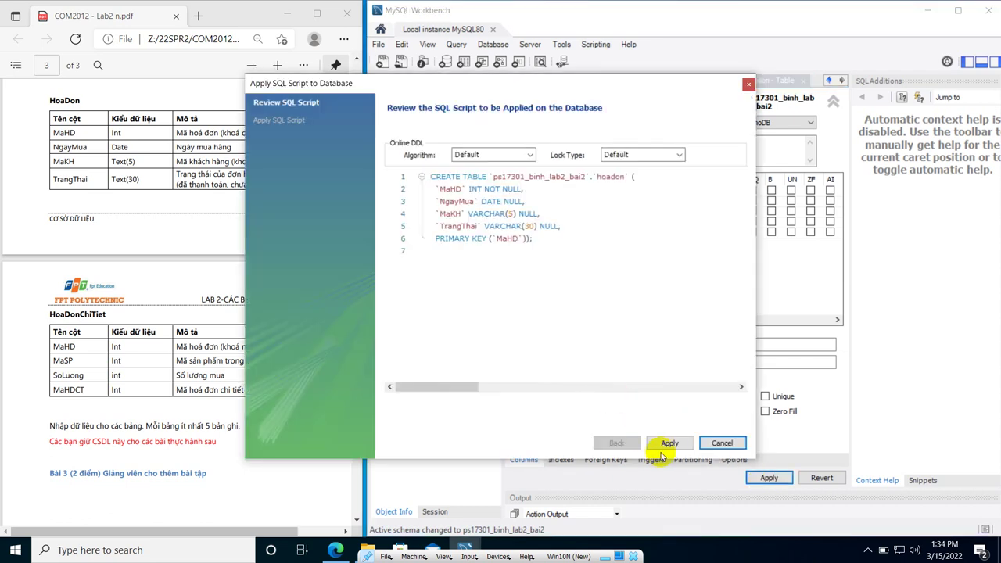
left_click(662, 444)
left_click(667, 444)
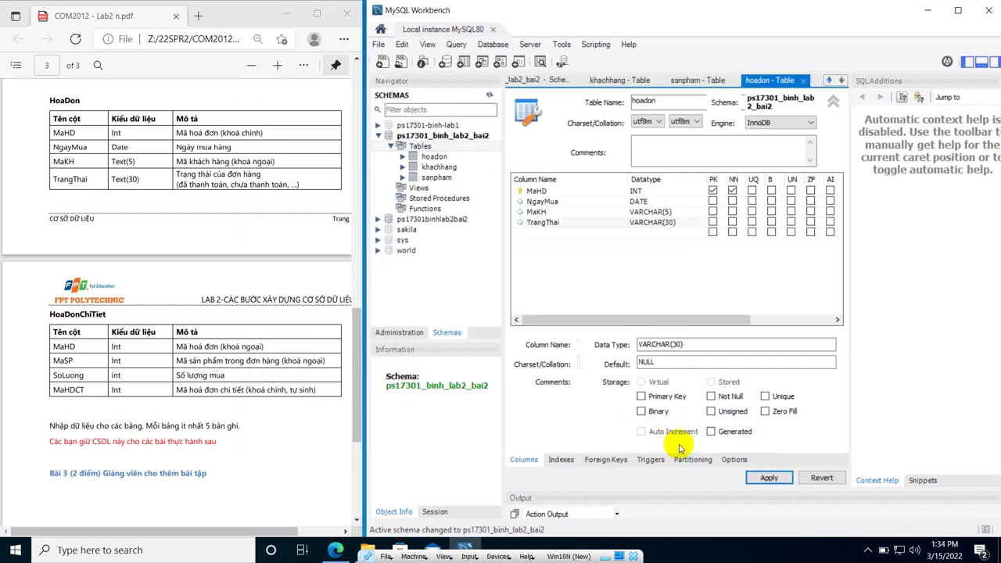
left_click(426, 147)
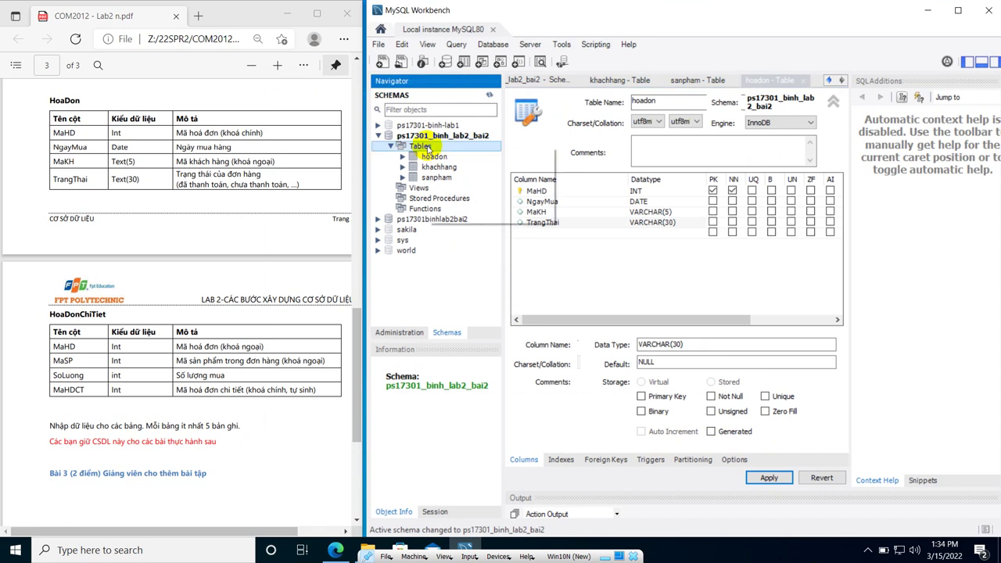
Start a new HoaDonChiTiet table with MaHD as its first, primary-key column.
right_click(427, 149)
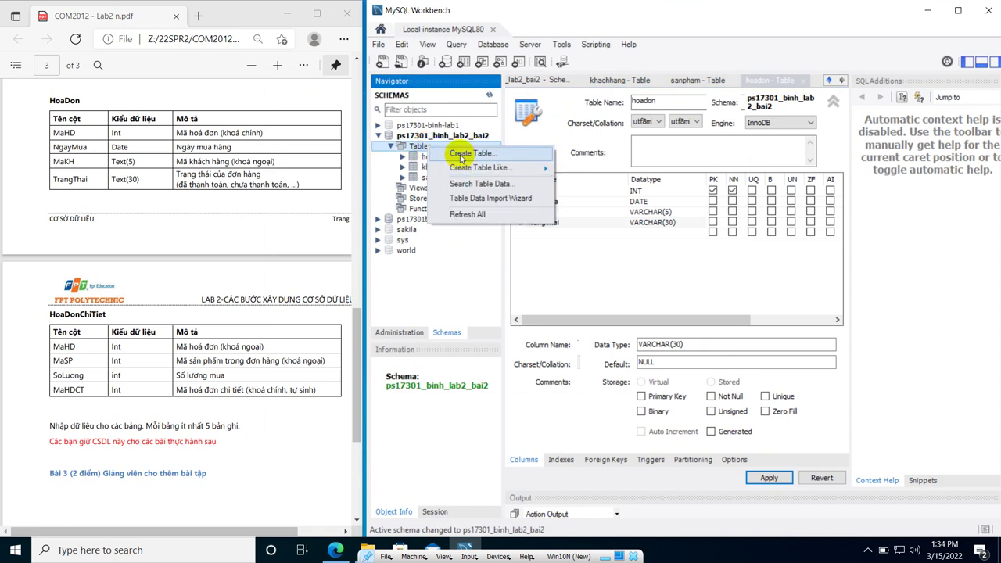
key("Escape")
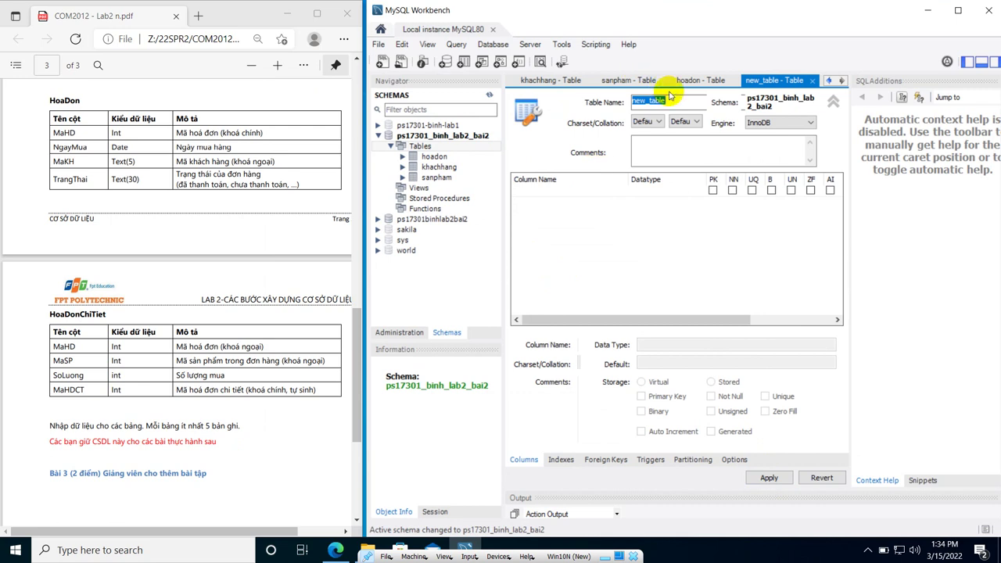
type("HoaDonChiTiet")
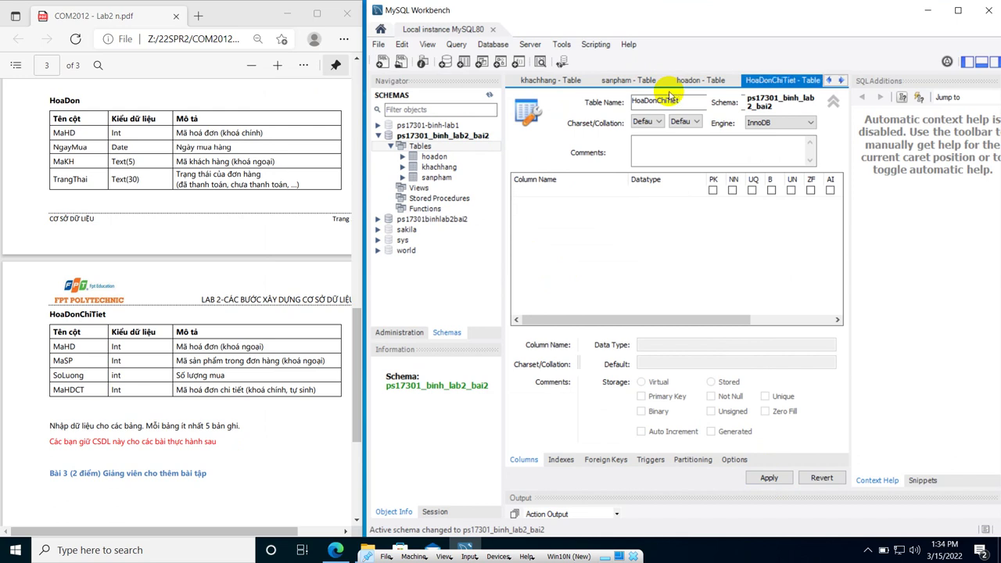
left_click(545, 196)
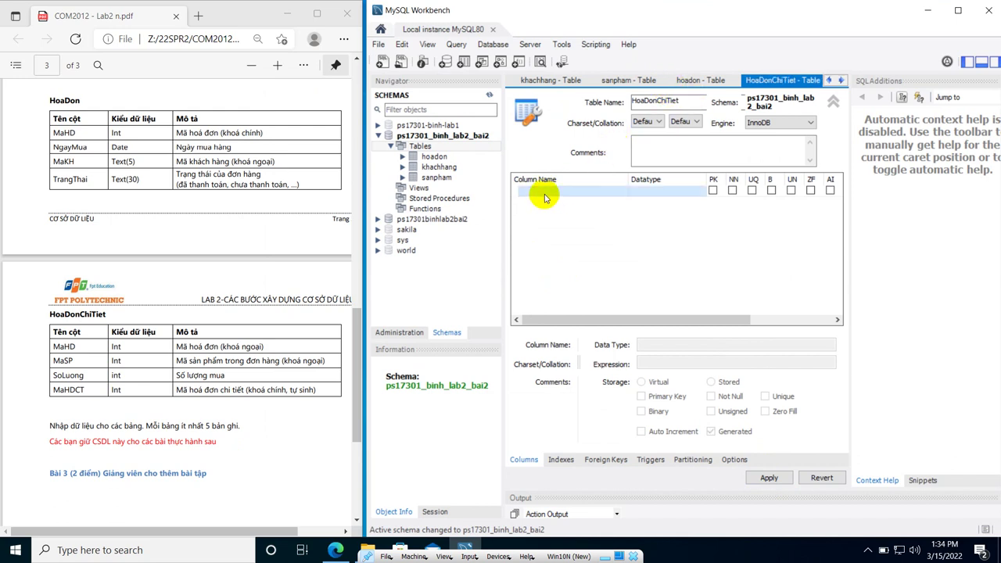
left_click(545, 196)
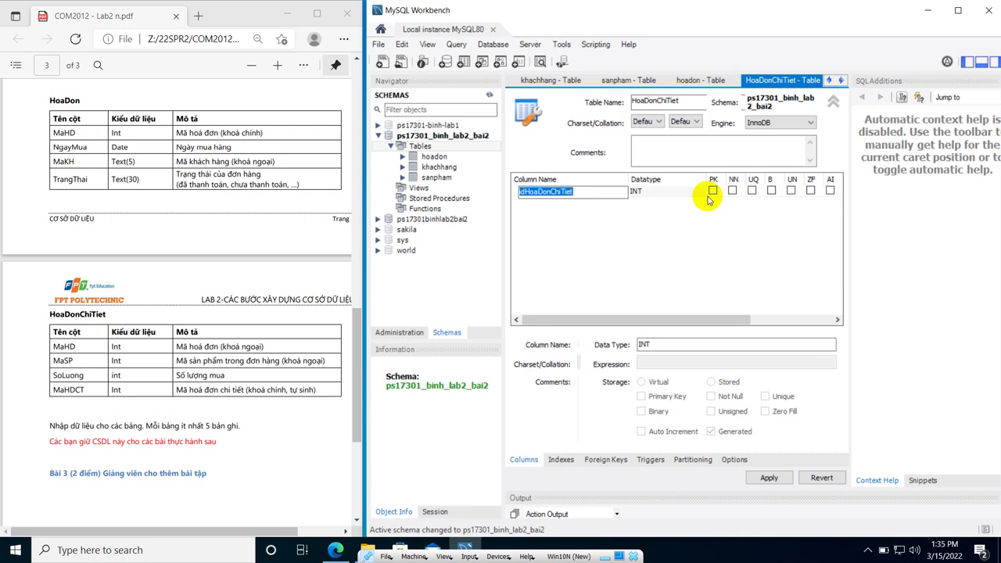
type("Ma")
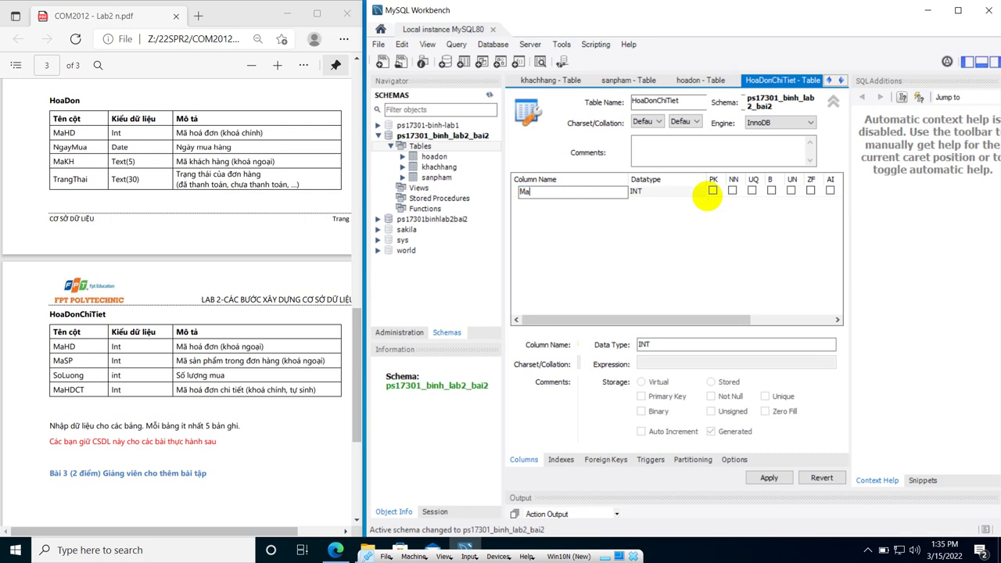
type("HD")
left_click(711, 190)
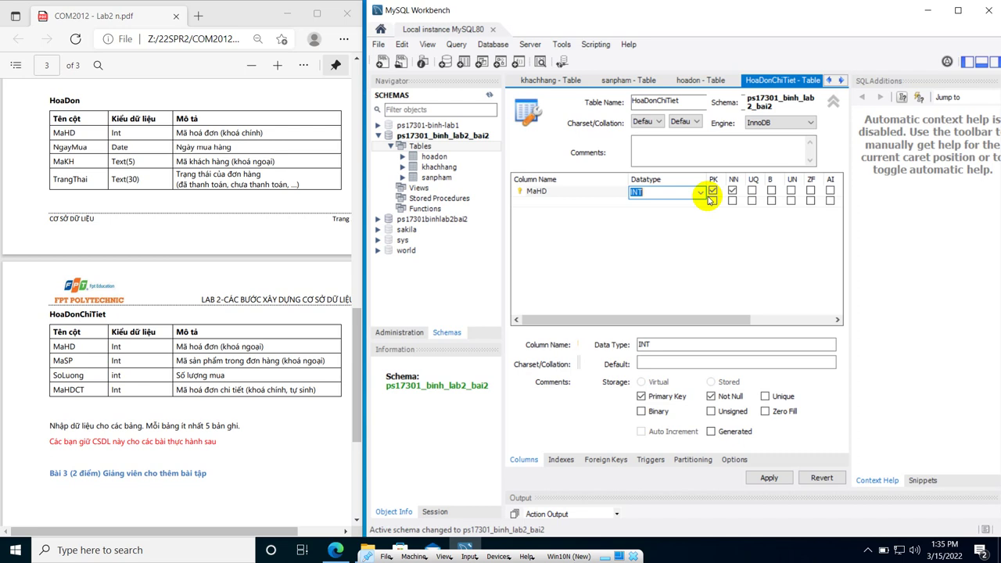
left_click(710, 200)
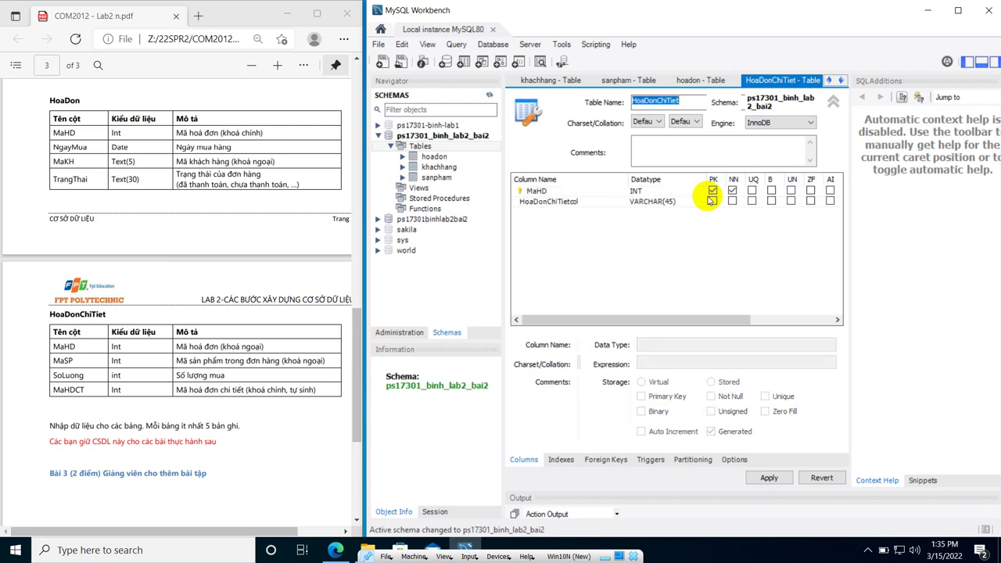
Add MaSP and SoLuong as INT columns.
double_click(563, 201)
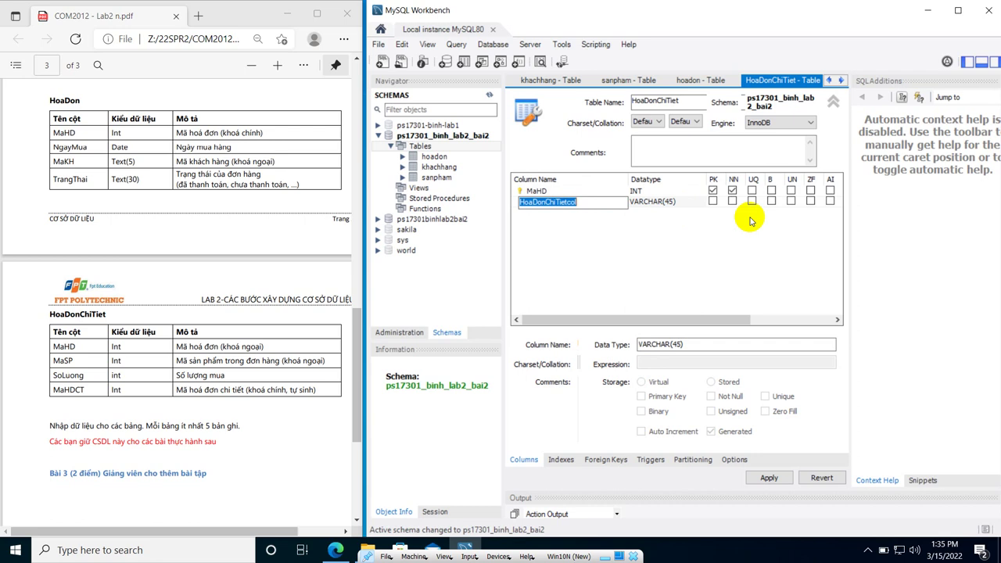
type("Ma")
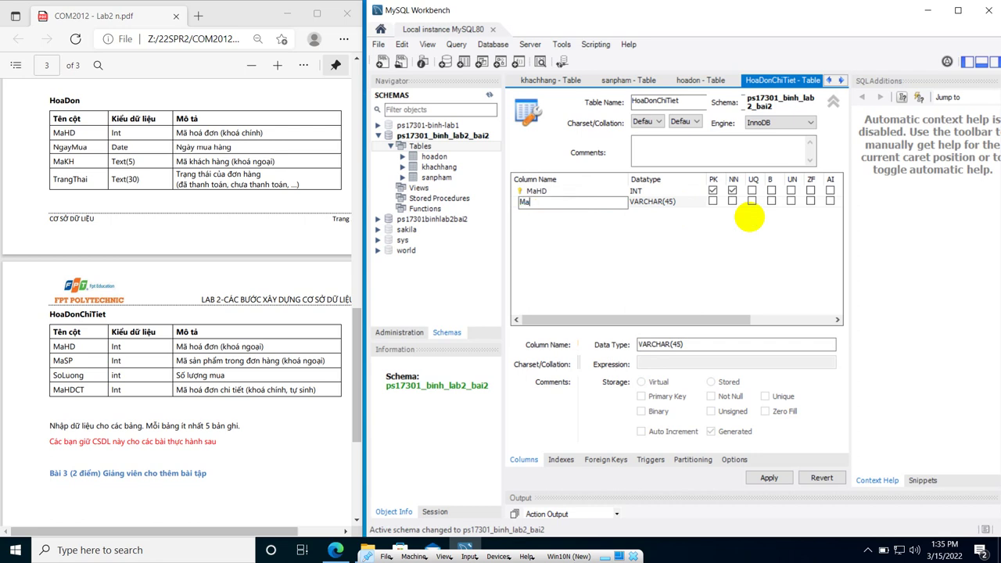
type("SP")
key("Tab")
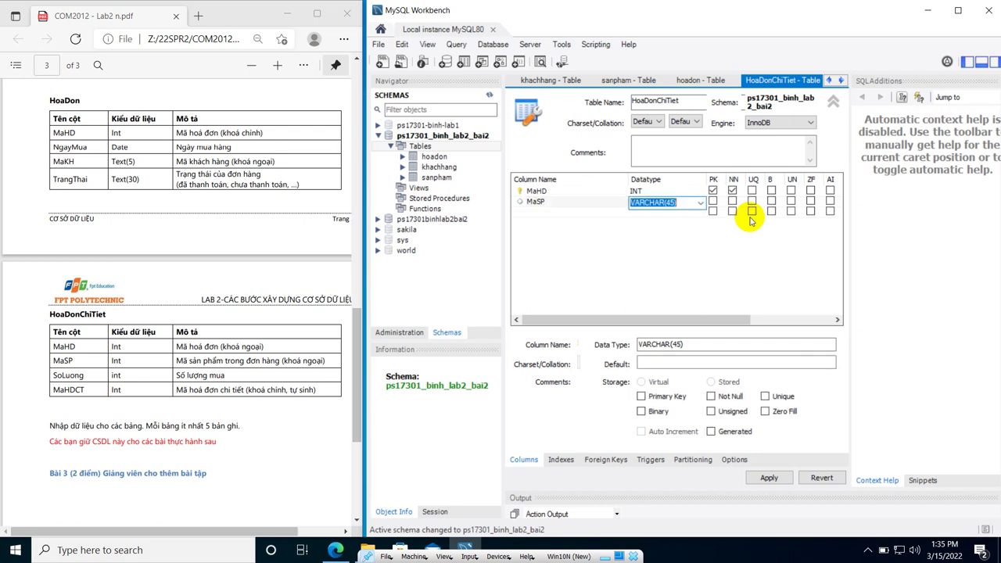
type("INT")
key("Tab")
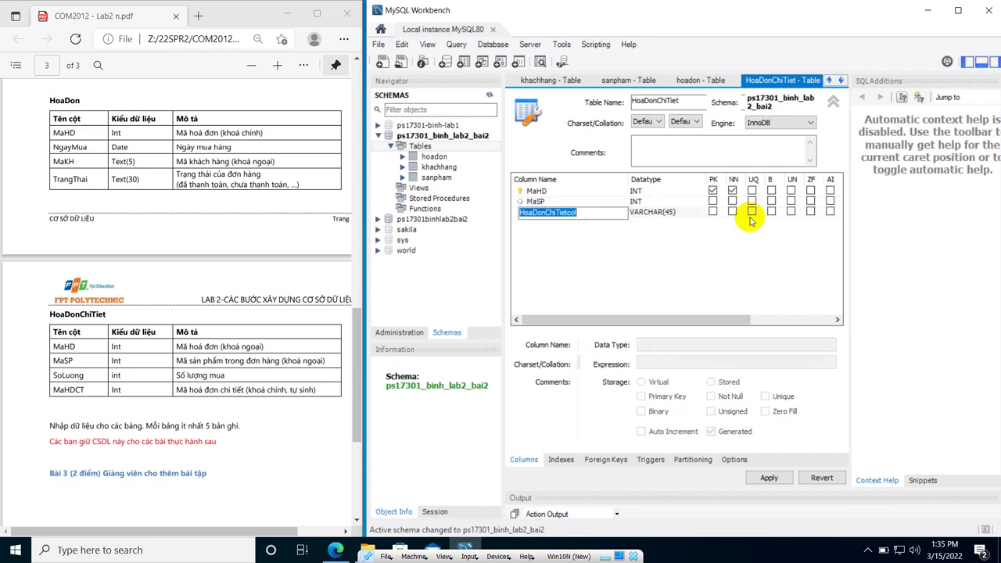
type("SoLuong")
key("Tab")
type("INT")
key("Tab")
Add MaHDCT as INT primary key and remove PK and NOT NULL from MaHD.
type("M")
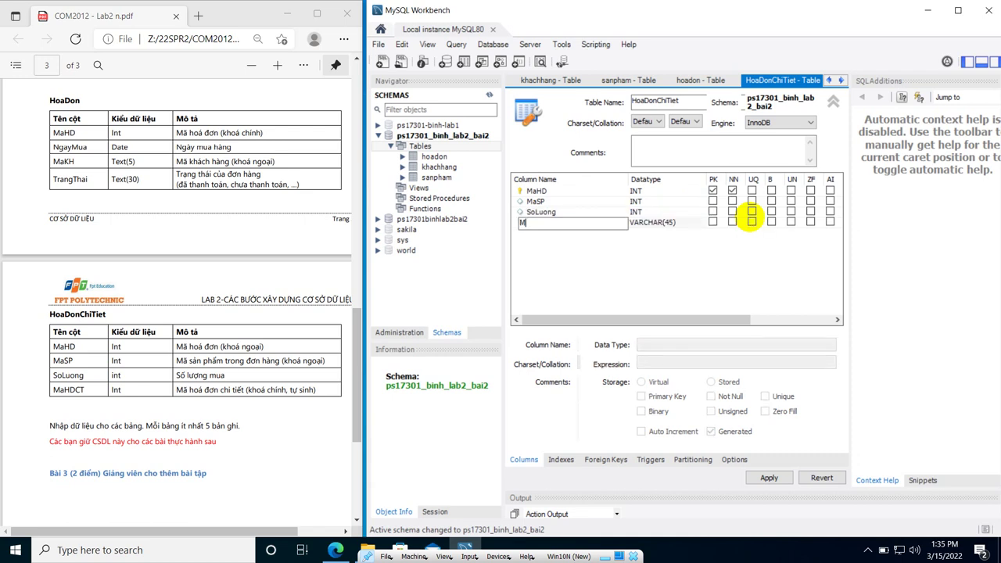
type("aHDCT")
key("Tab")
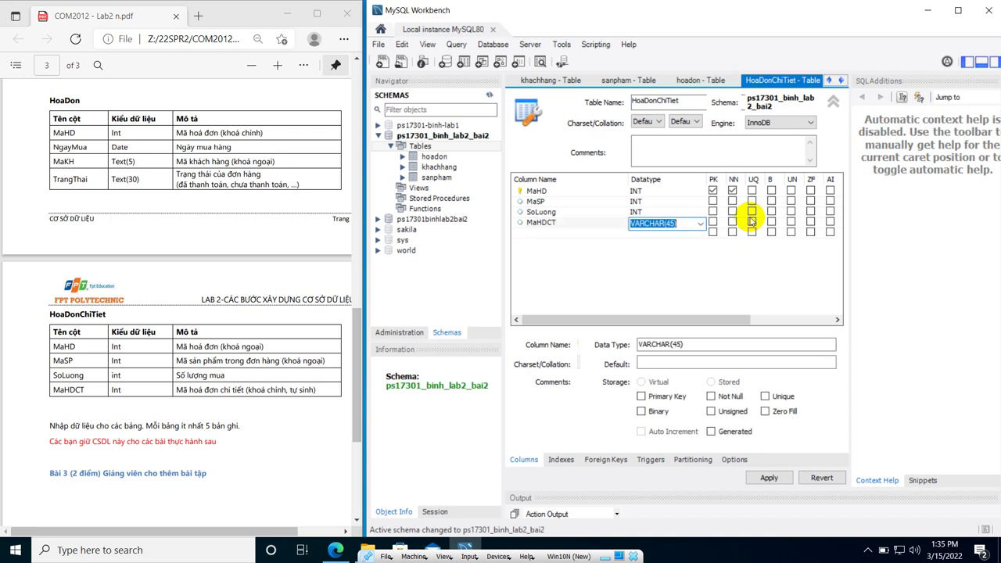
type("INT")
left_click(712, 221)
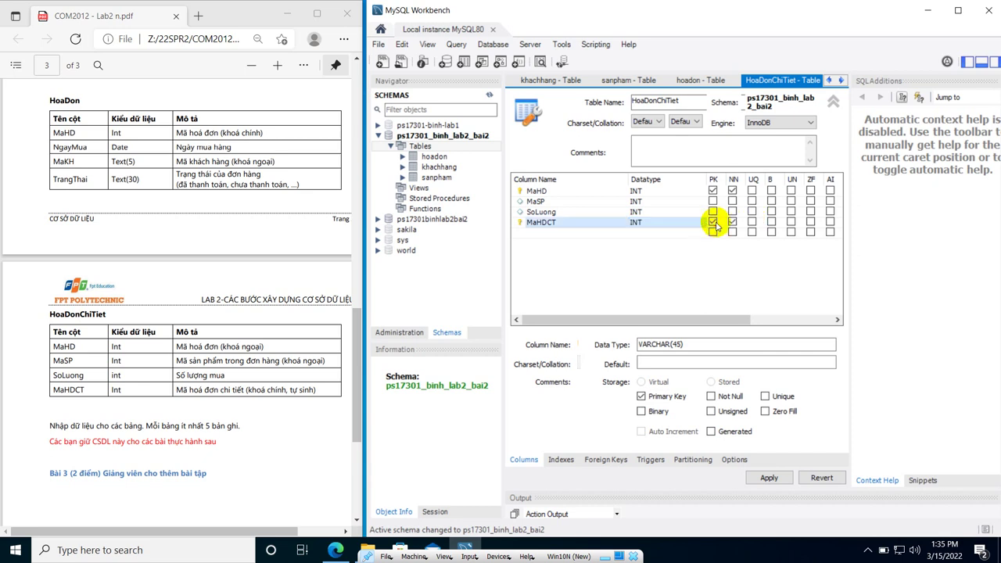
left_click(712, 190)
left_click(731, 190)
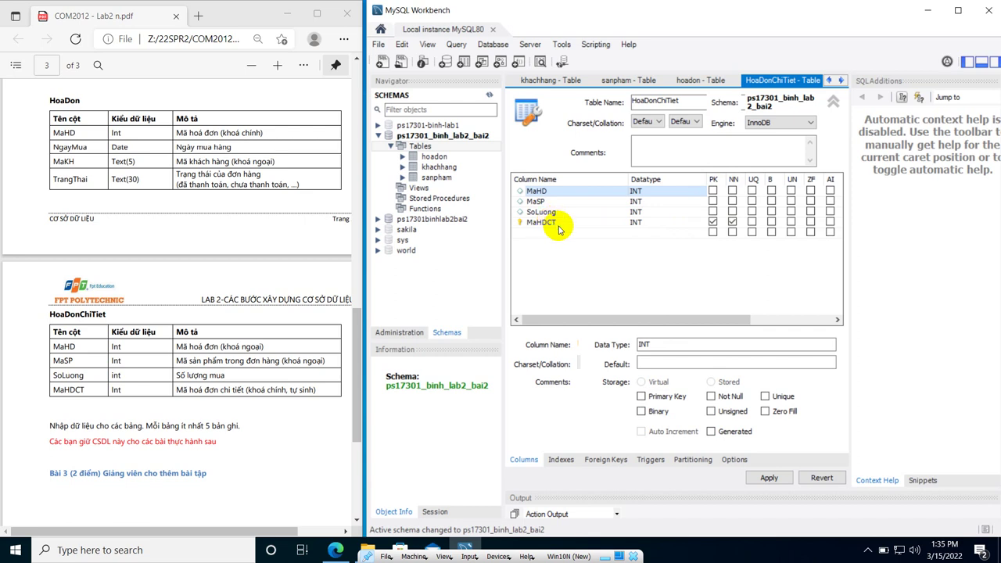
left_click(769, 478)
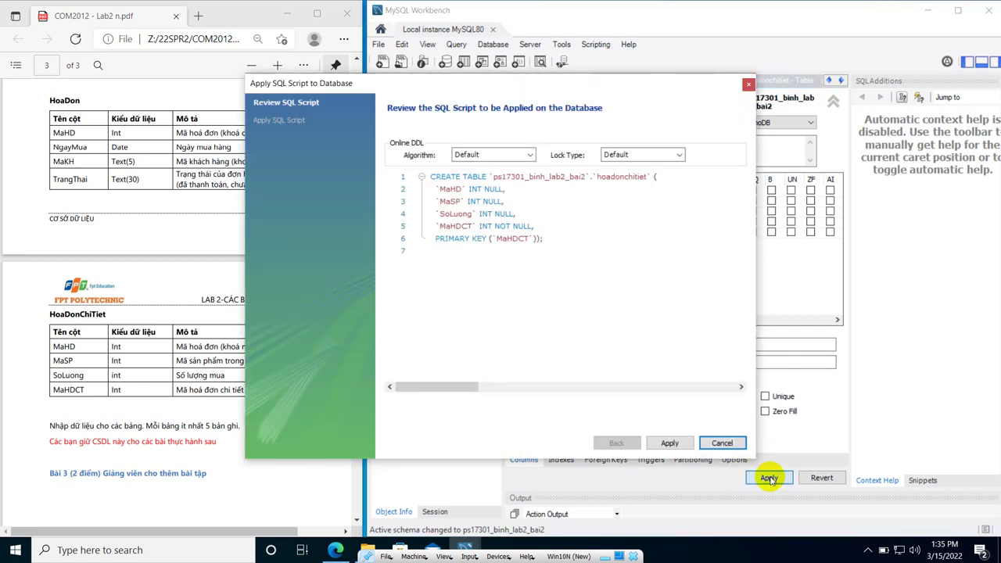
left_click(664, 442)
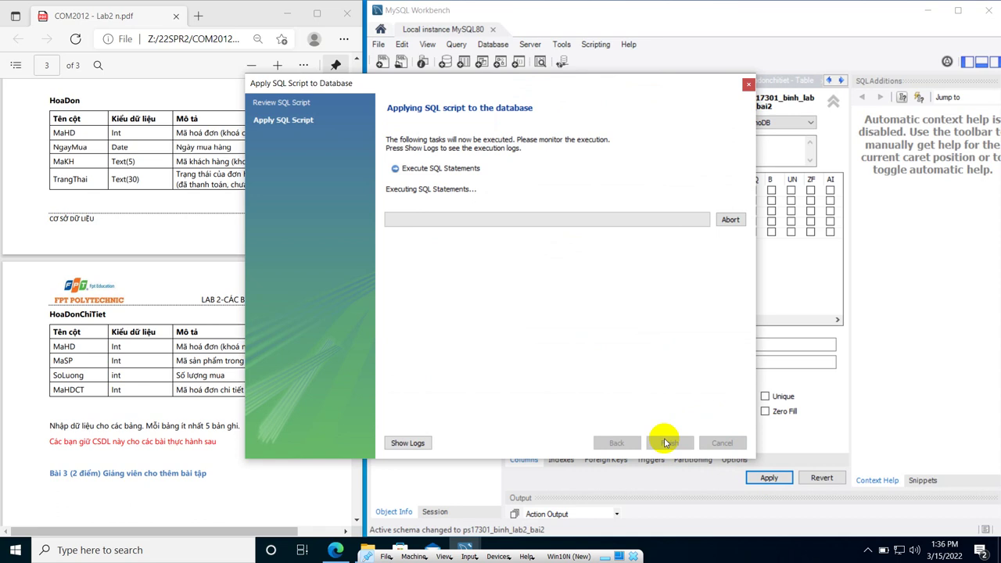
left_click(666, 443)
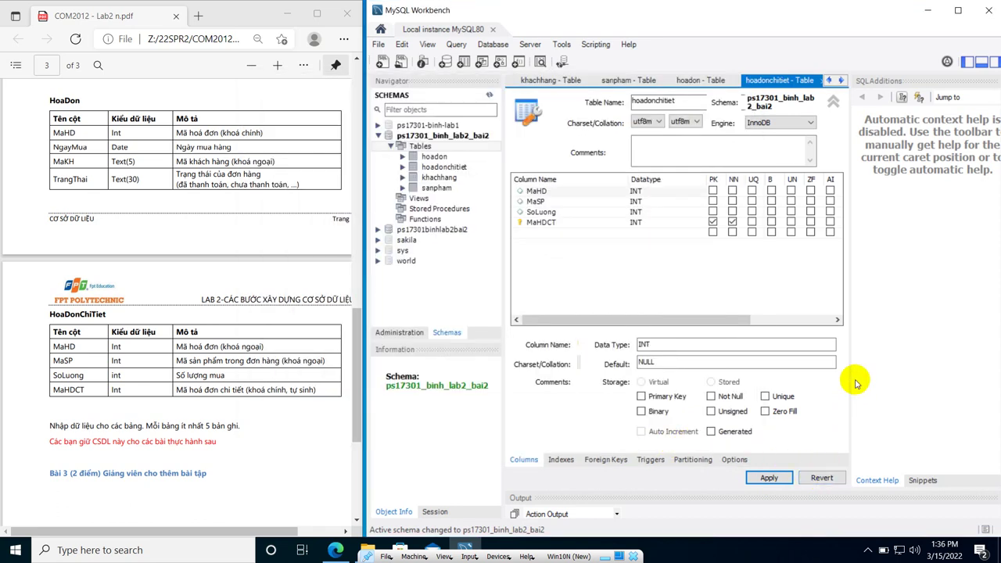
left_click(426, 156)
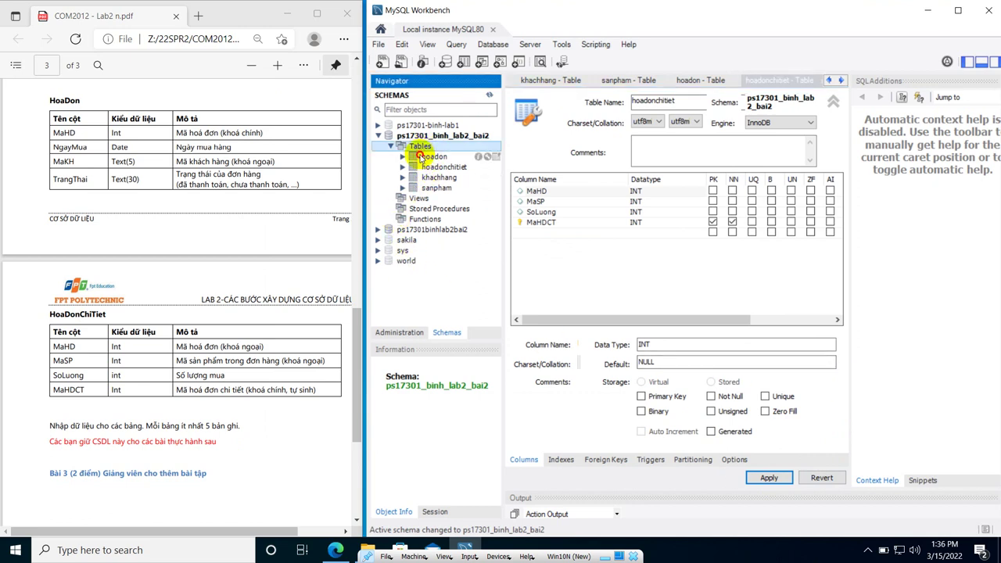
left_click(419, 146)
left_click(426, 157)
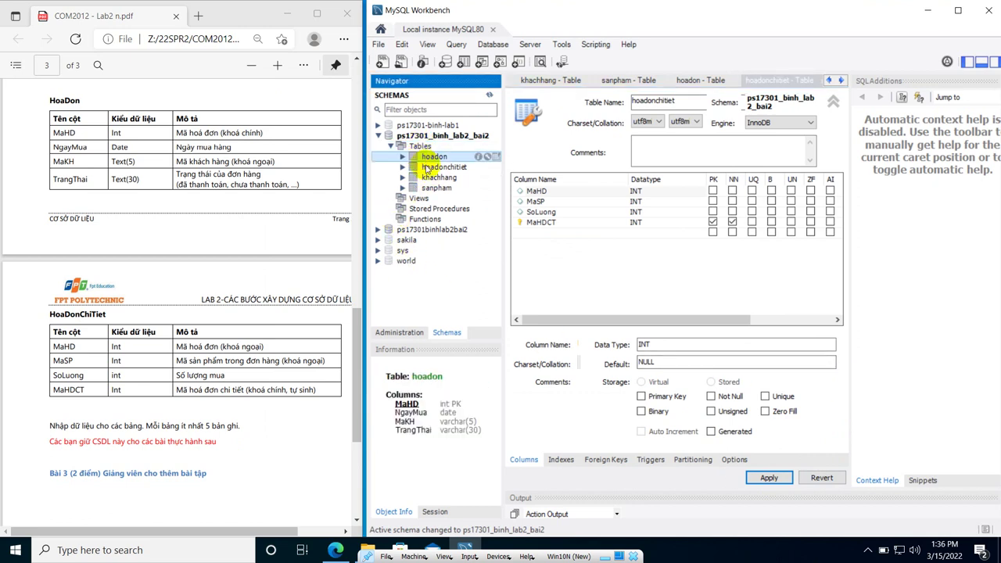
left_click(428, 168)
left_click(431, 177)
left_click(433, 187)
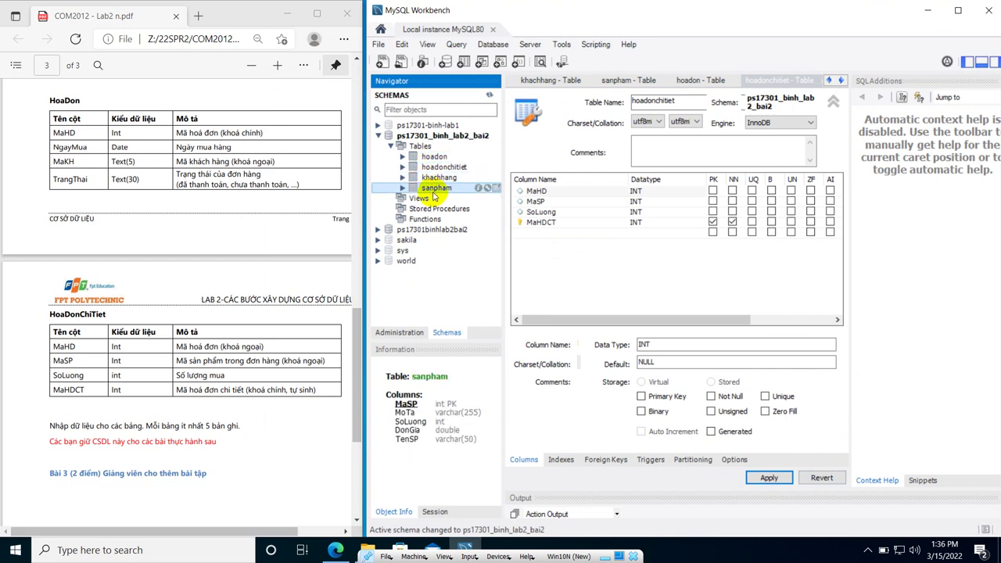
left_click(427, 147)
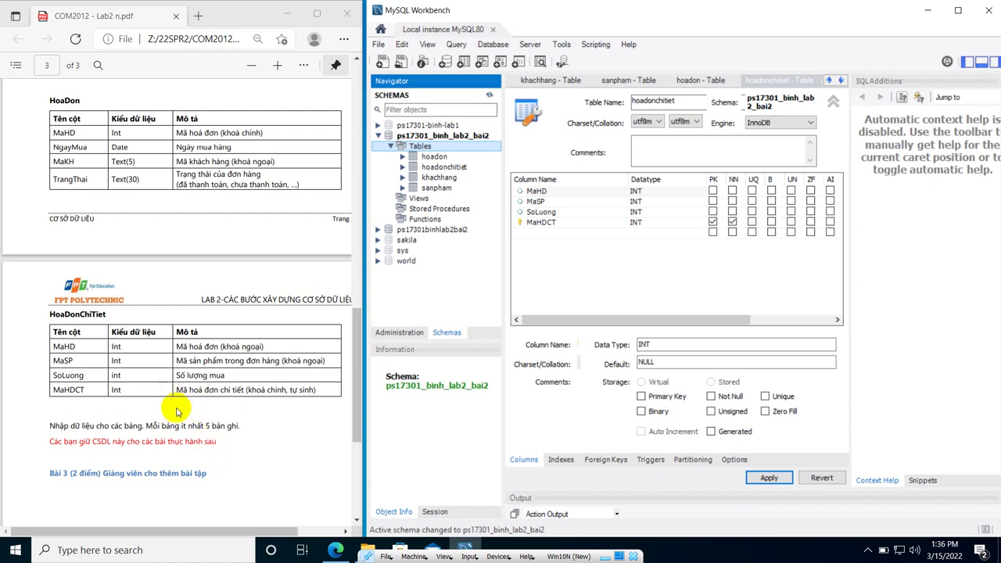
Highlight MaKH in green in the PDF's HoaDon table.
scroll(176, 395, "up", 3)
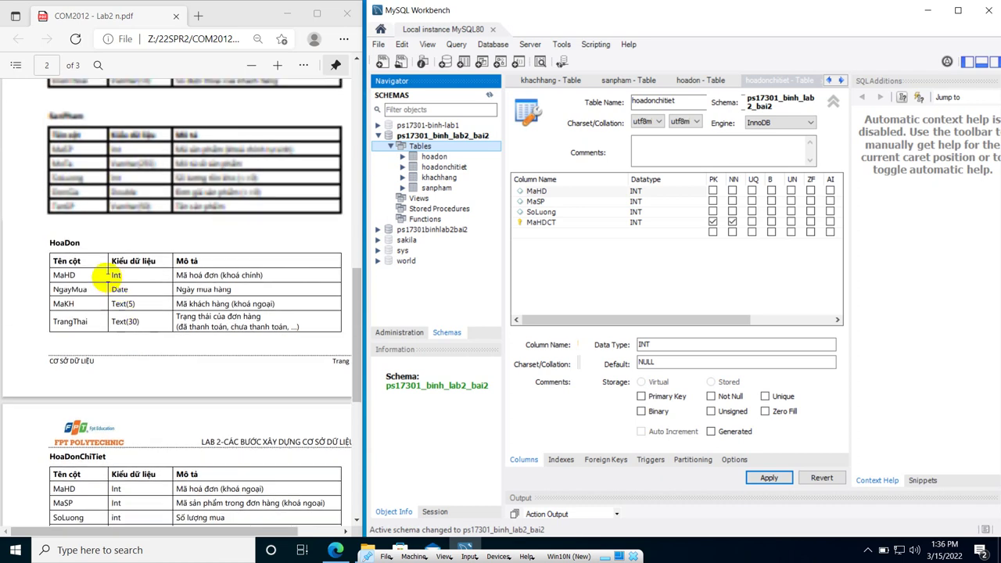
left_click_drag(47, 242, 235, 316)
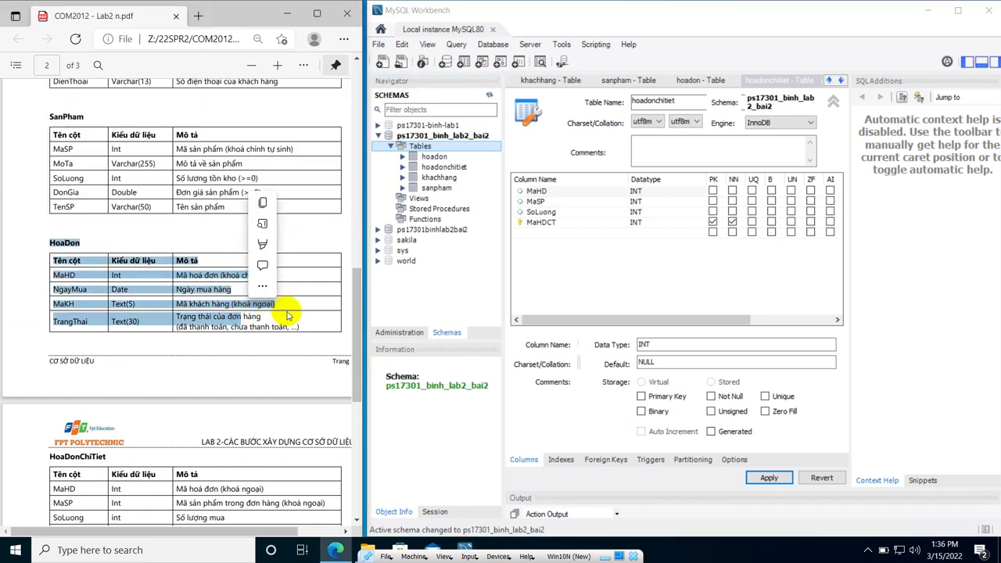
left_click(283, 312)
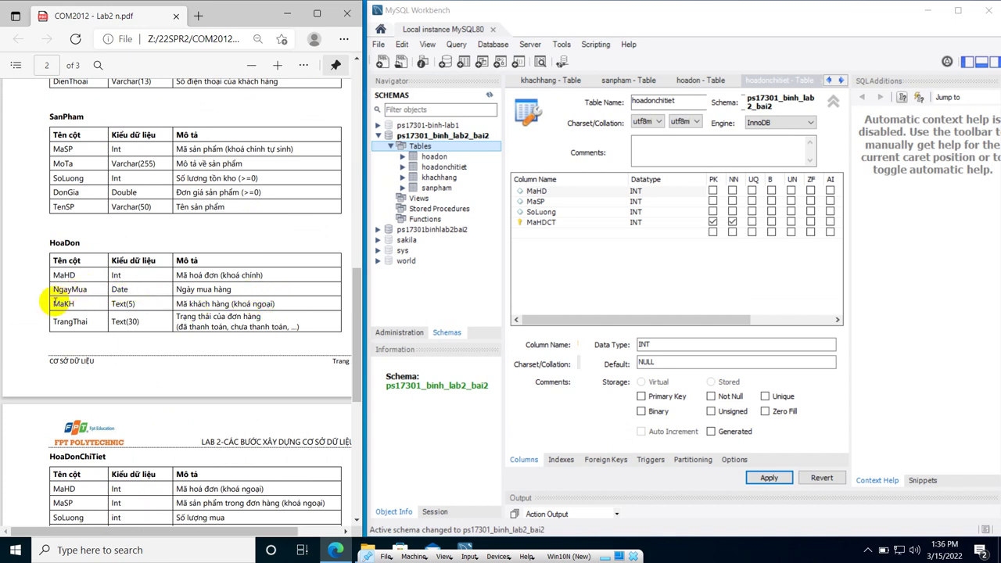
left_click_drag(52, 303, 93, 302)
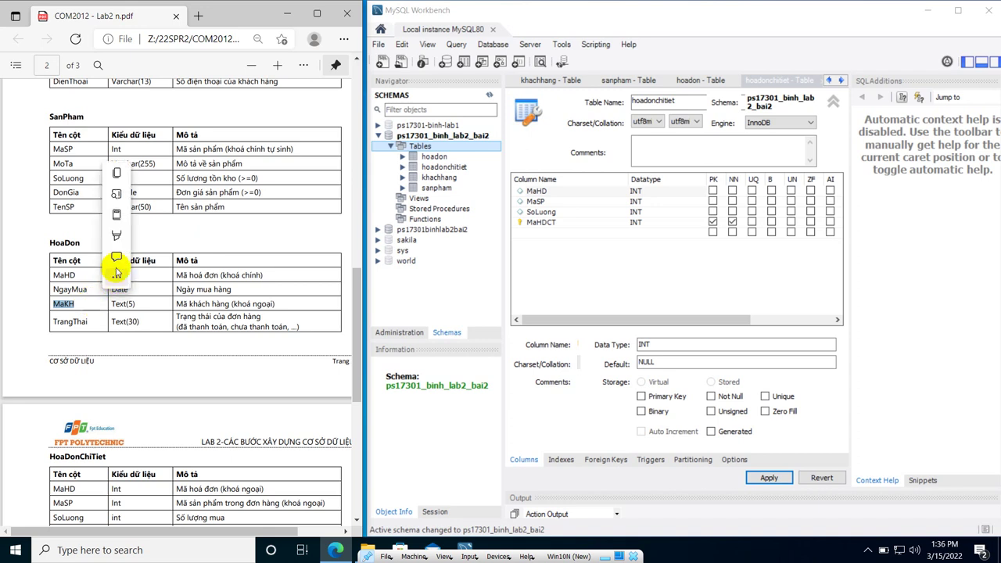
right_click(118, 234)
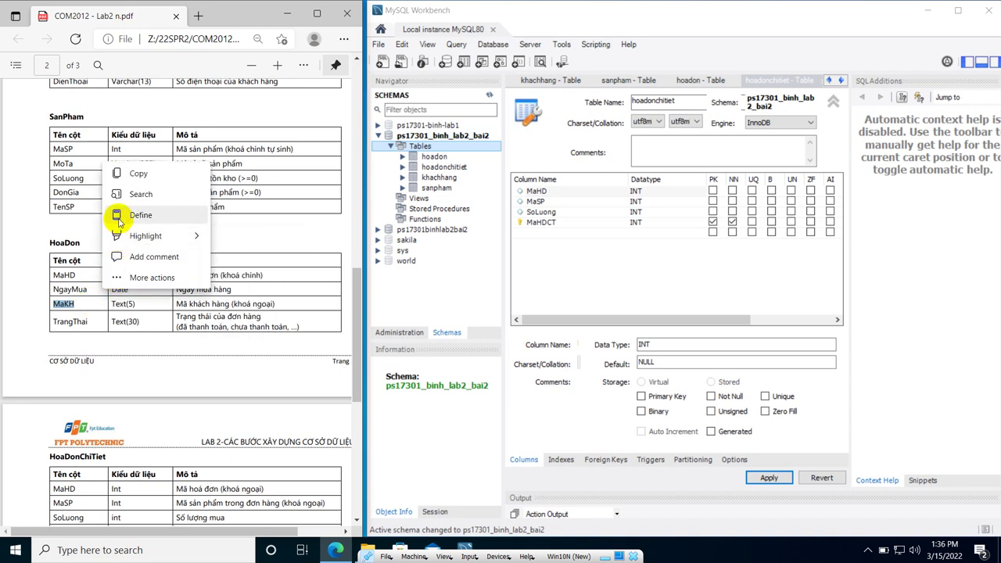
mouse_move(133, 235)
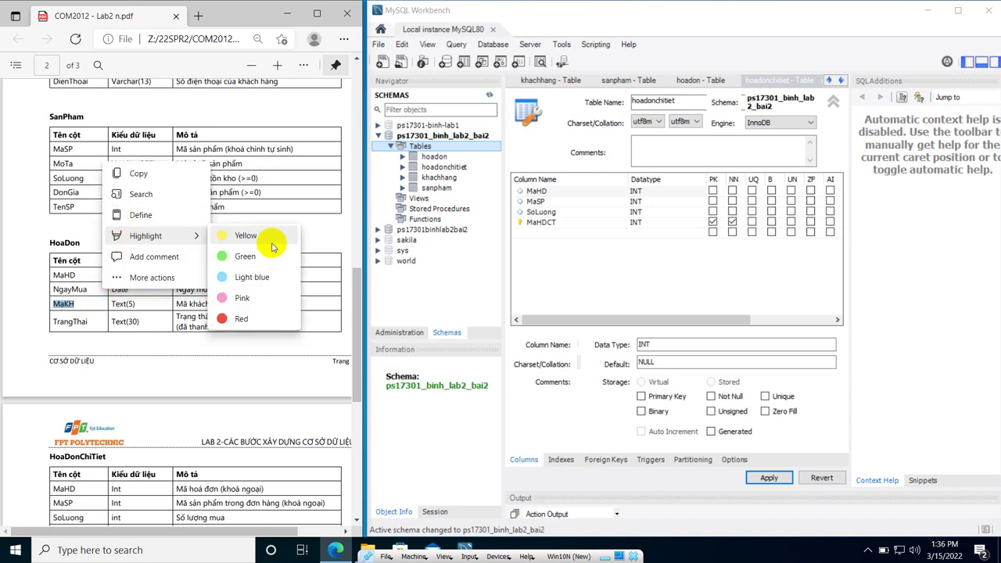
left_click(234, 257)
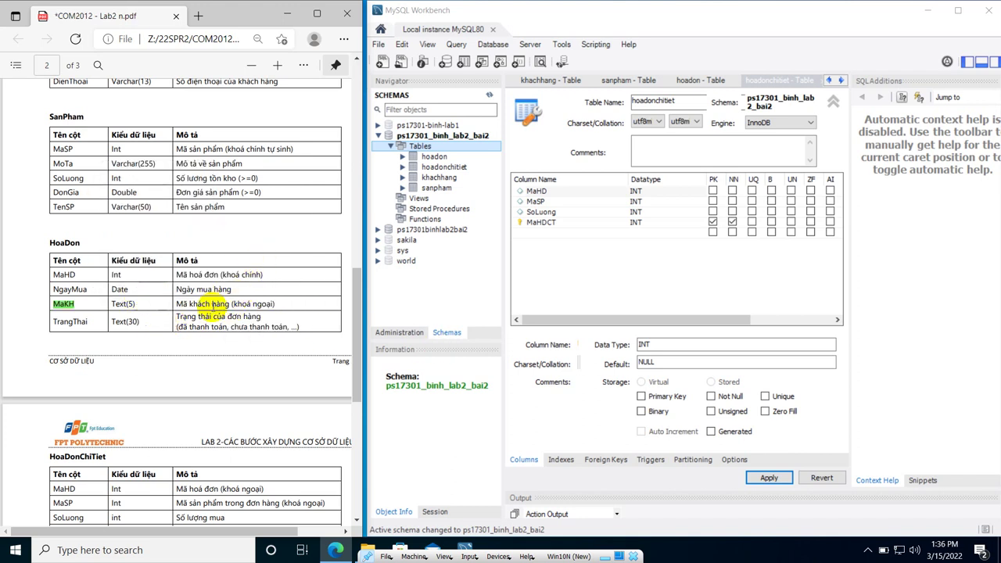
Highlight MaHD in green and MaSP in yellow in the HoaDonChiTiet table.
scroll(210, 299, "down", 3)
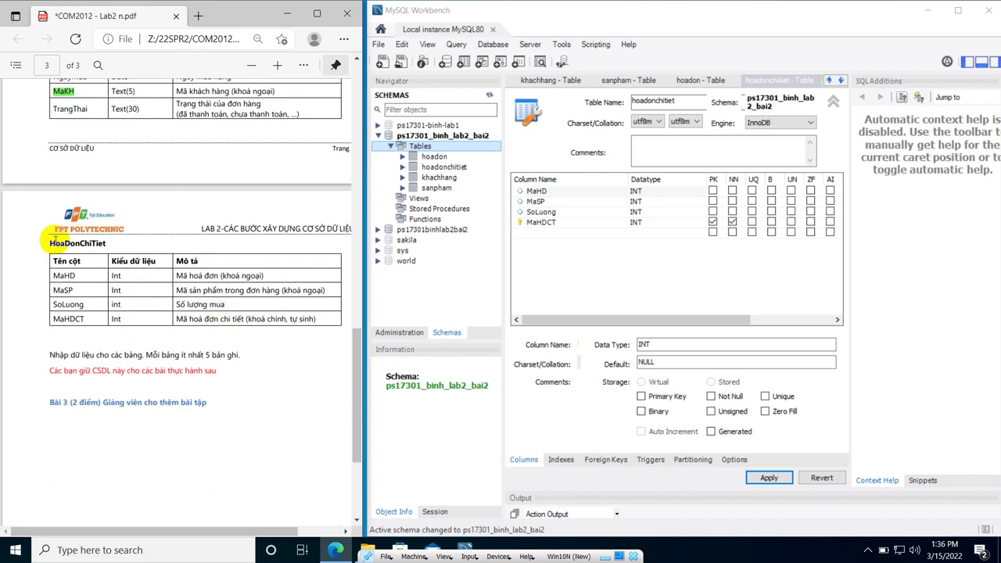
left_click_drag(77, 279, 48, 276)
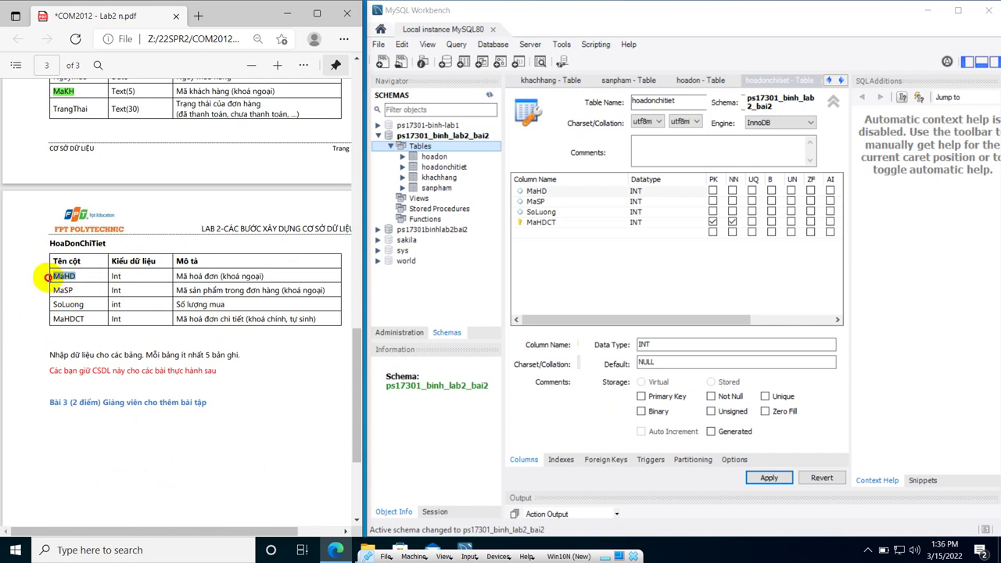
mouse_move(70, 208)
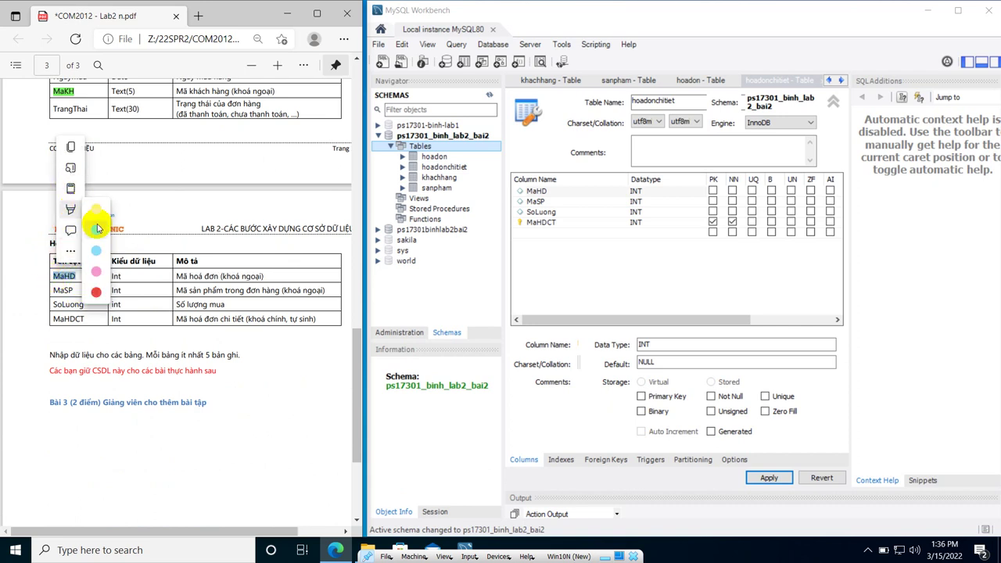
left_click(96, 227)
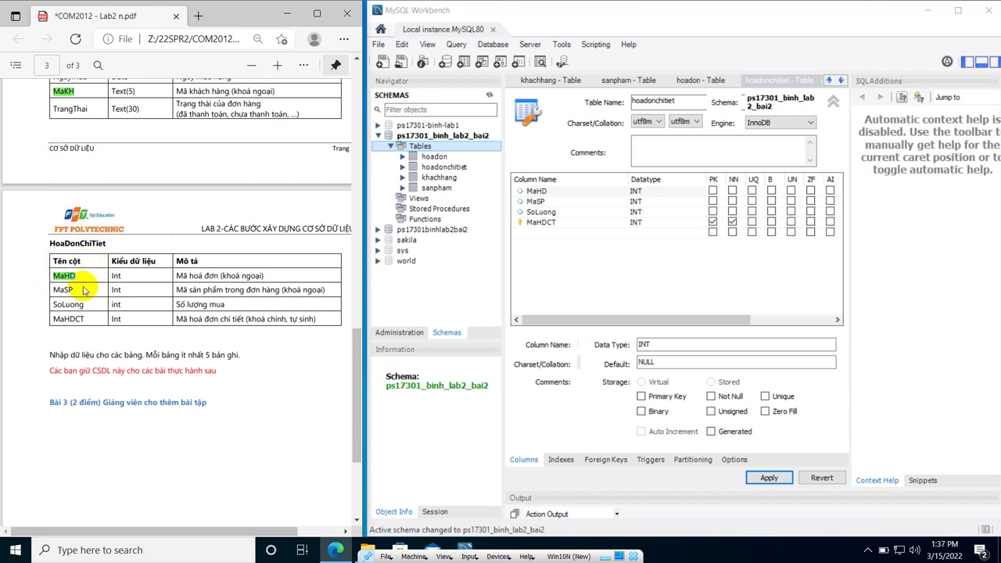
left_click_drag(75, 290, 48, 290)
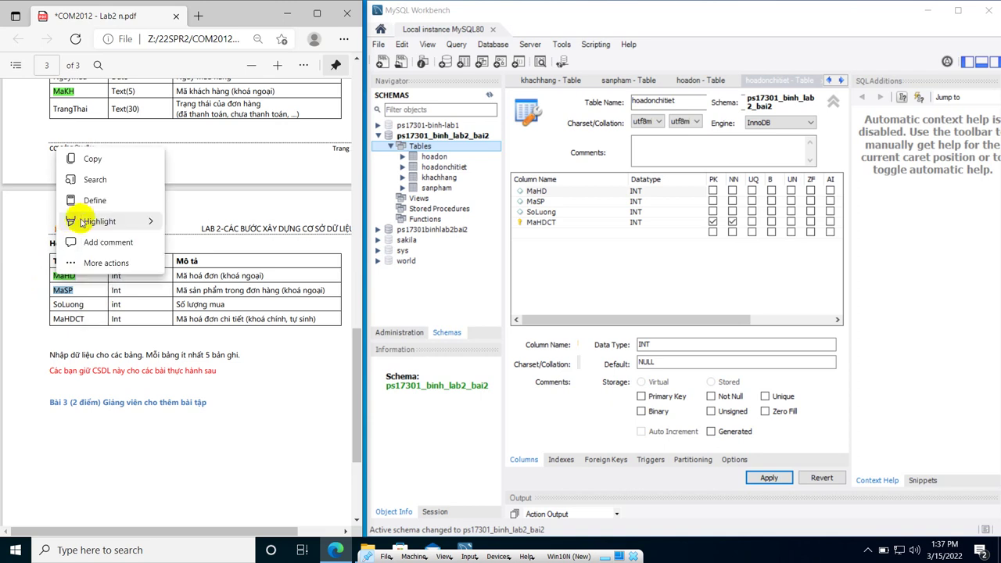
mouse_move(97, 221)
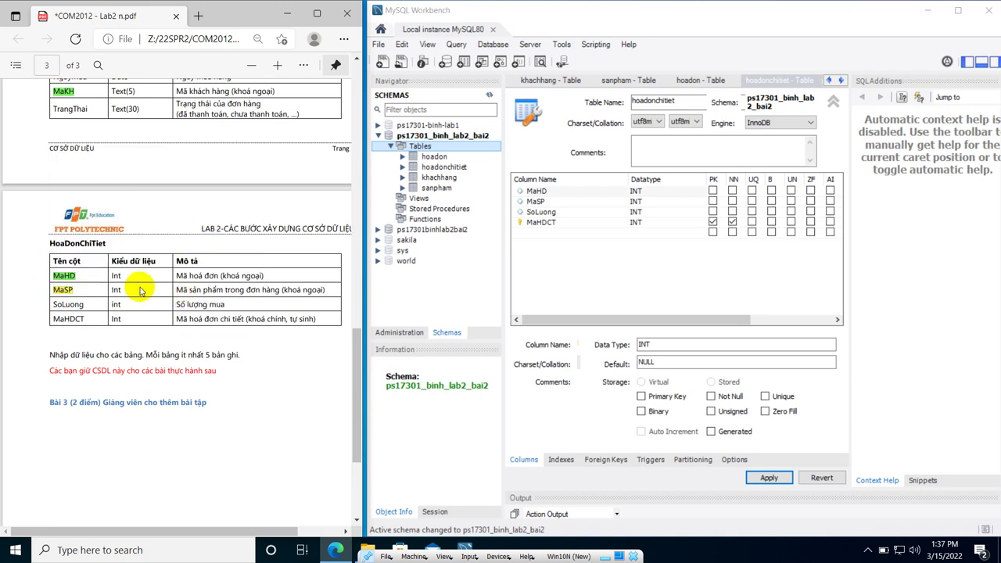
left_click(157, 292)
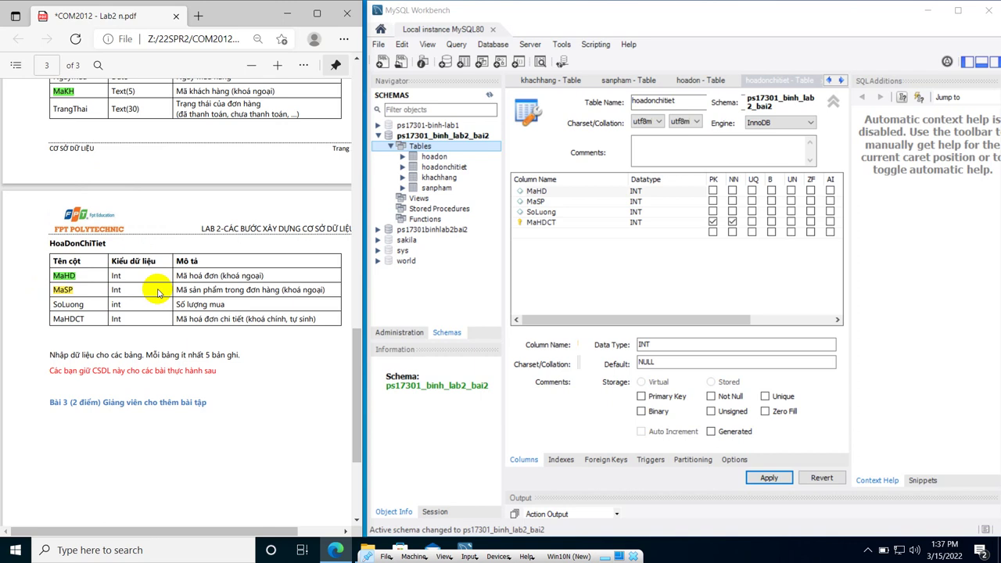
Review the '(khoá ngoại)' note beside MaKH, then select the hoadon table in Workbench.
scroll(235, 237, "up", 3)
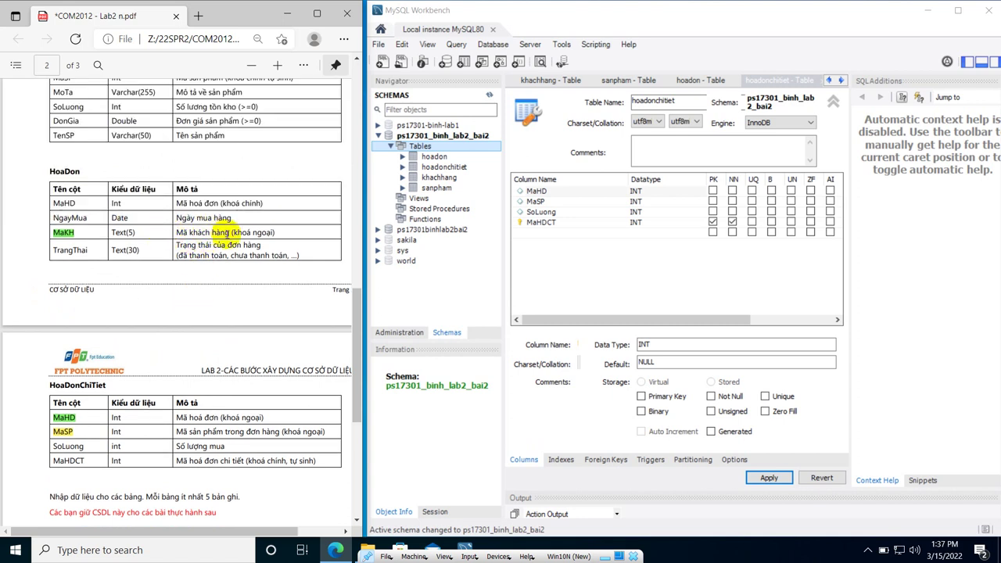
left_click(277, 232)
left_click_drag(277, 232, 225, 229)
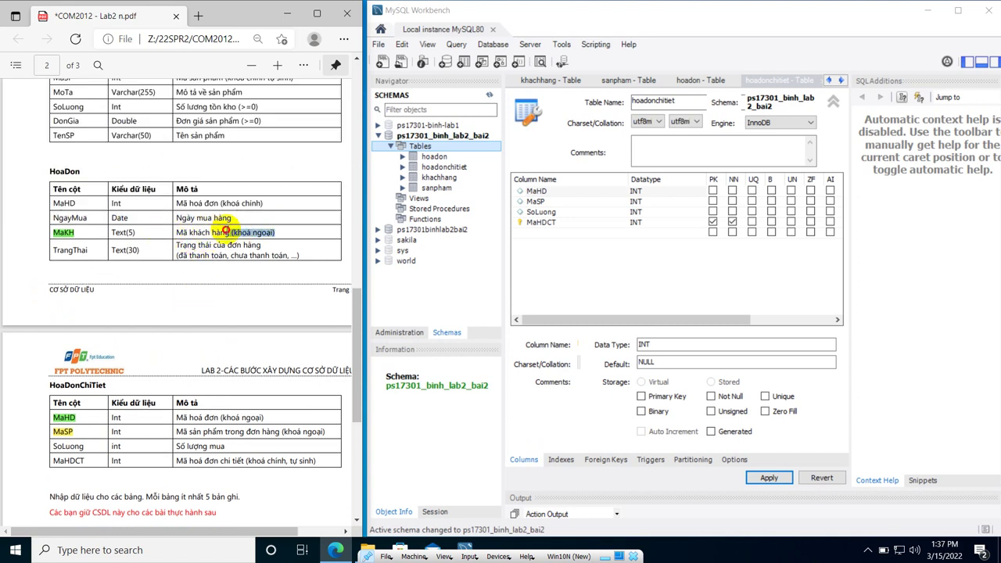
left_click(79, 172)
left_click(433, 157)
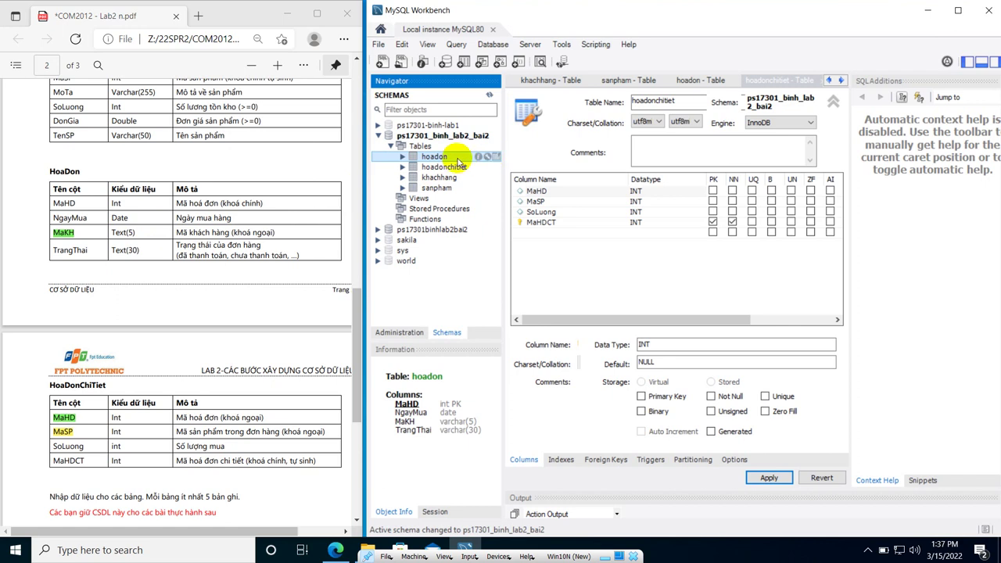
Open the hoadon table in the Alter Table editor from the Navigator.
right_click(456, 158)
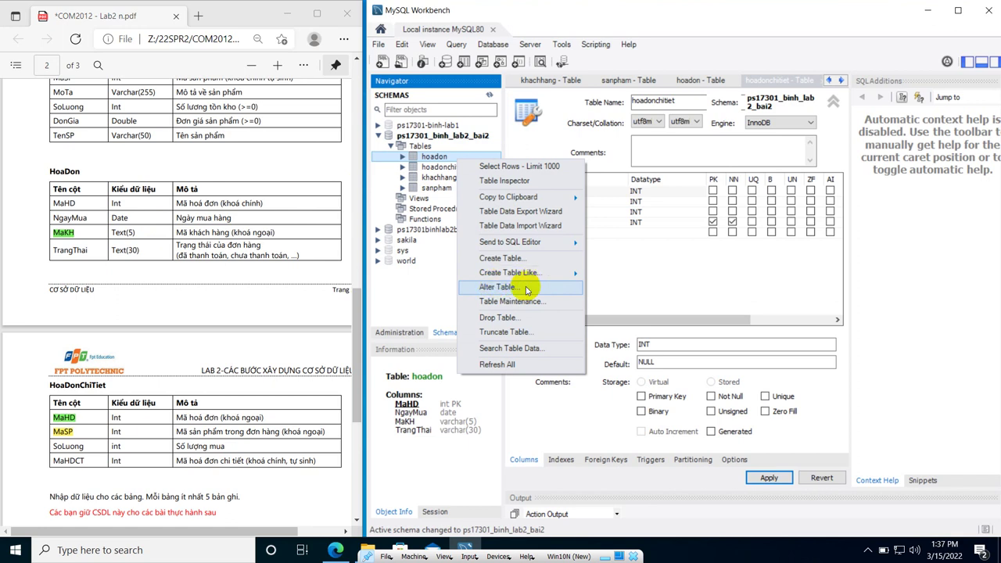
left_click(448, 156)
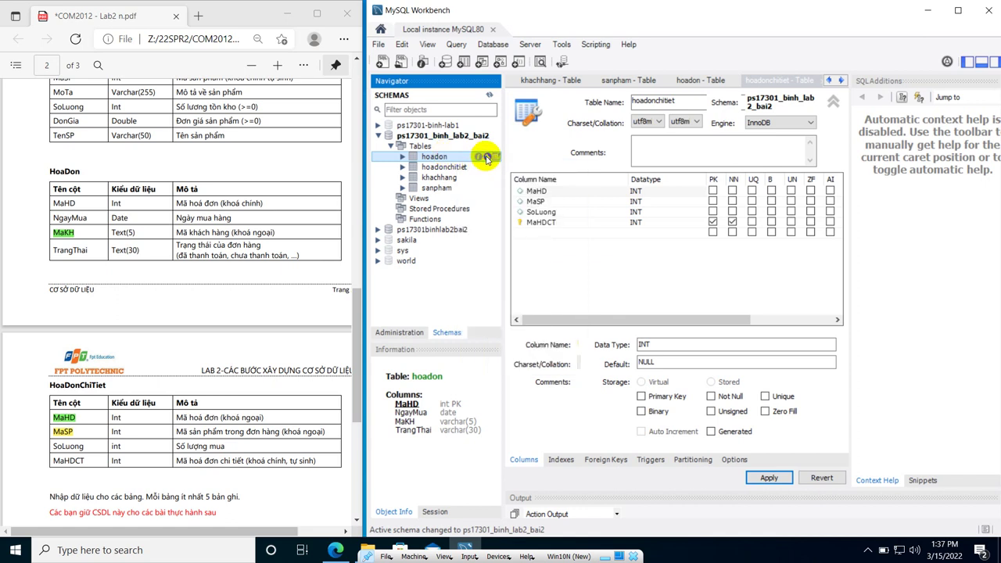
left_click(486, 157)
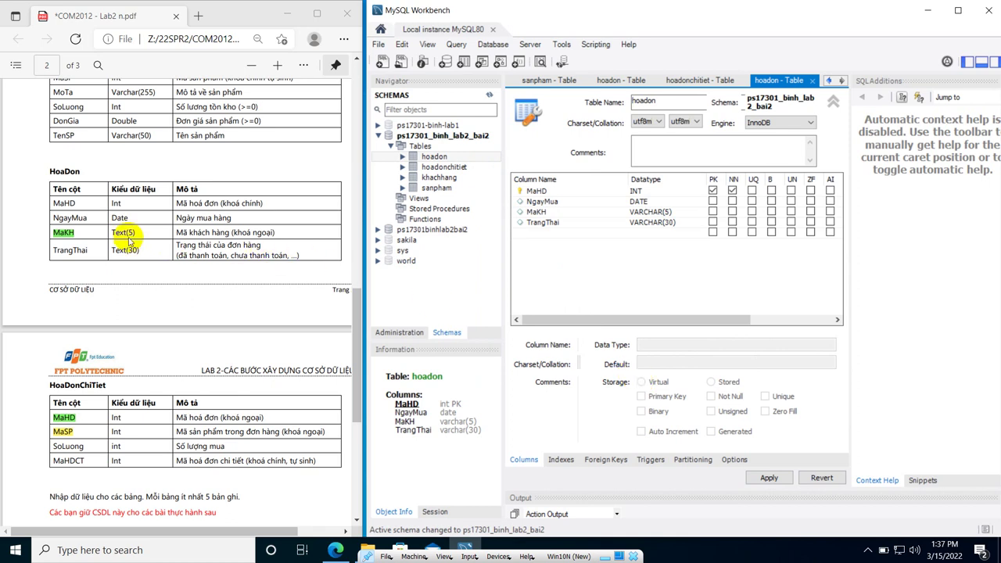
Select MaKH and the HoaDon heading in the lab PDF.
double_click(79, 232)
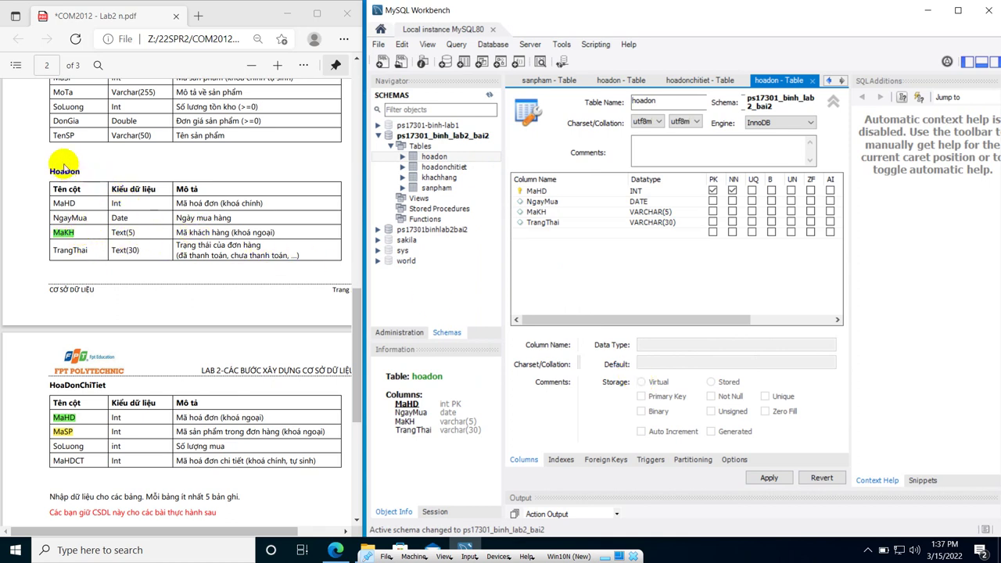
left_click(52, 171)
left_click_drag(53, 170, 111, 170)
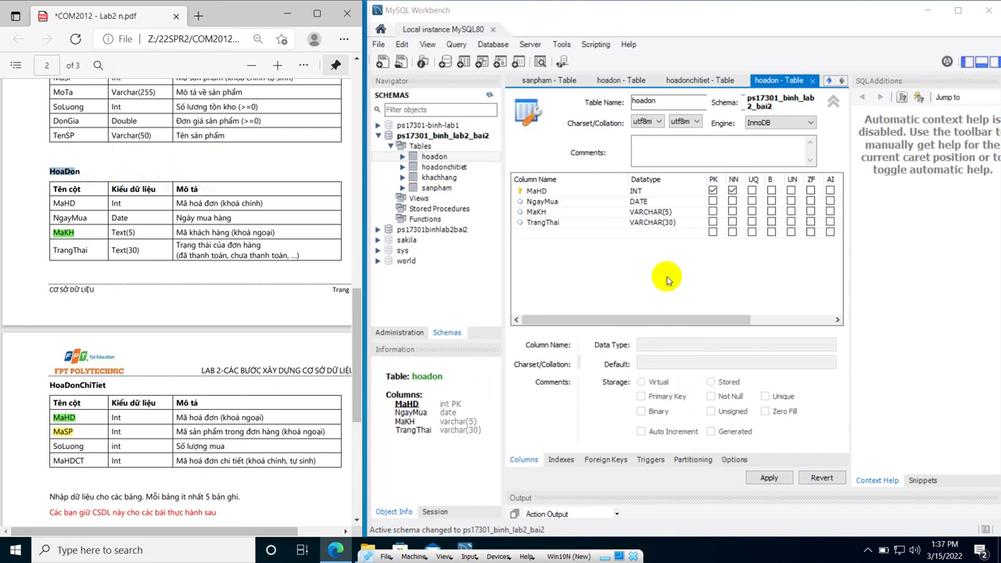
Add foreign key fkKhachHang on hoadon referencing the khachhang table.
left_click(615, 463)
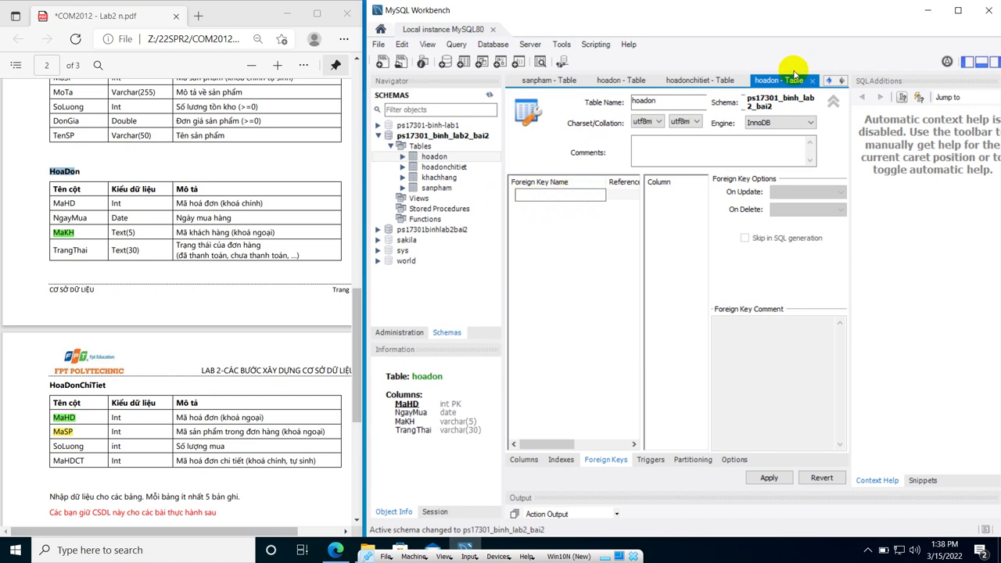
left_click(956, 10)
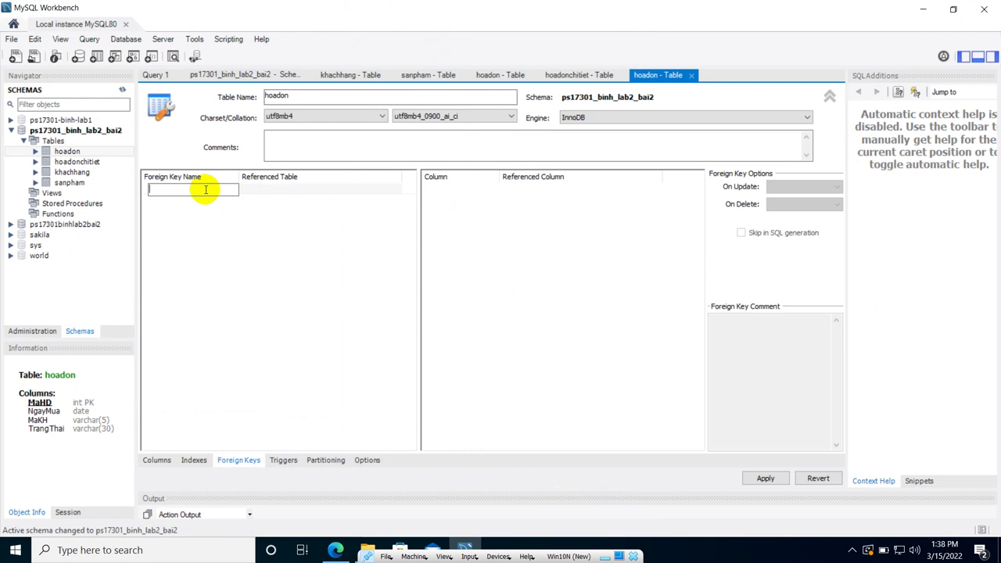
type("fkKhachHang")
key("Tab")
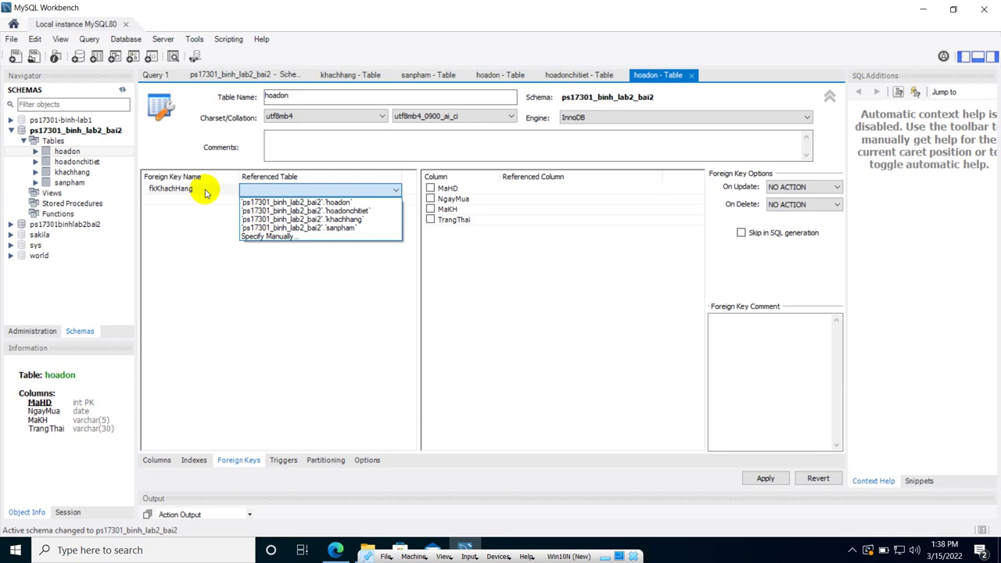
key("Down")
key("Down")
key("Down")
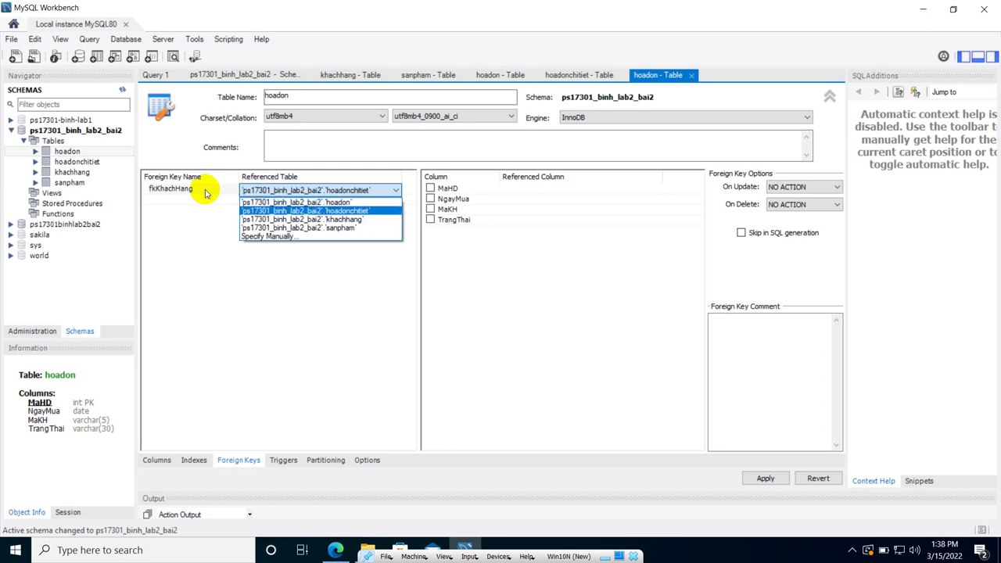
key("Return")
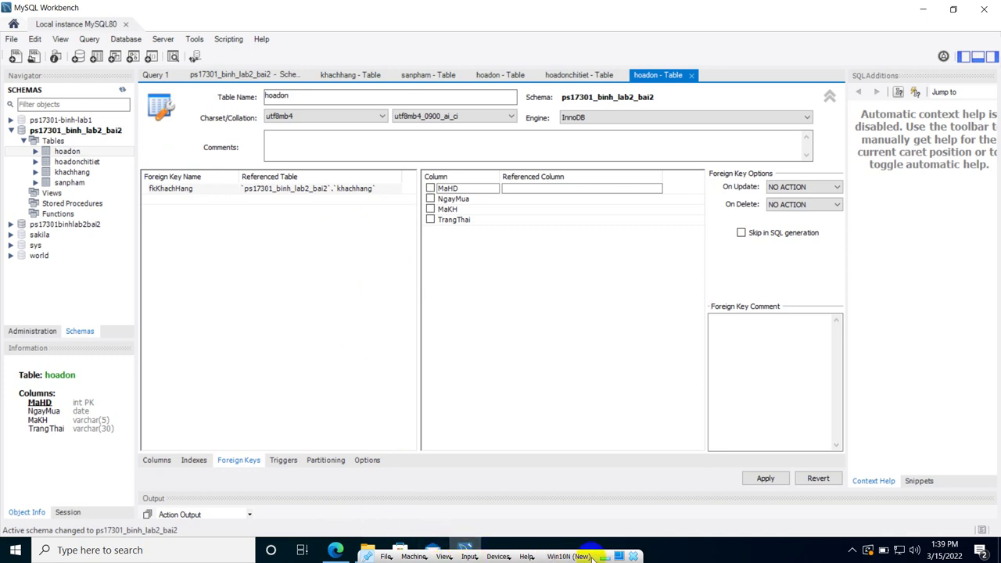
Check MaKH in the PDF, then try mapping the MaHD row to referenced column MaKH.
left_click(335, 550)
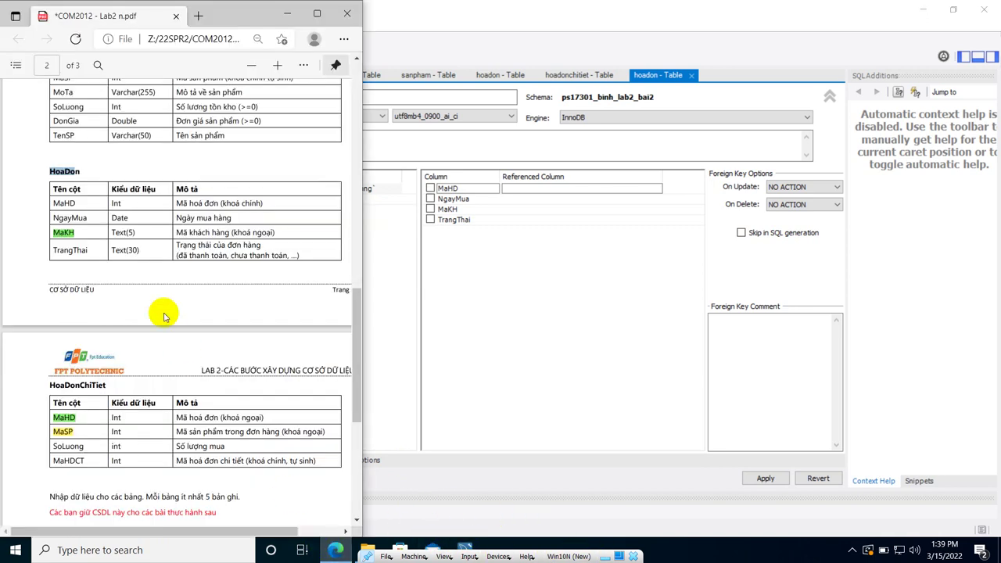
double_click(65, 234)
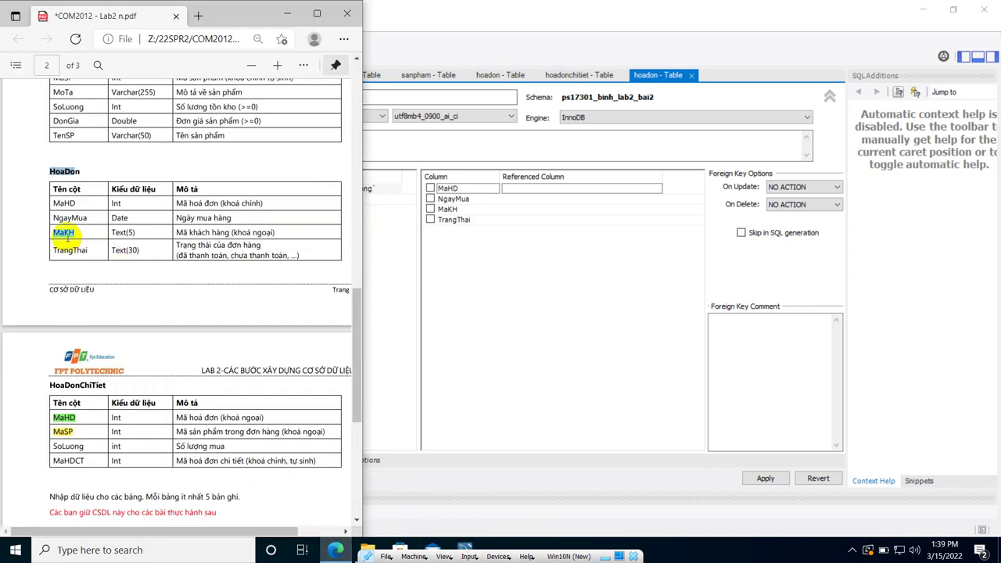
left_click(432, 190)
left_click(432, 190)
left_click(433, 190)
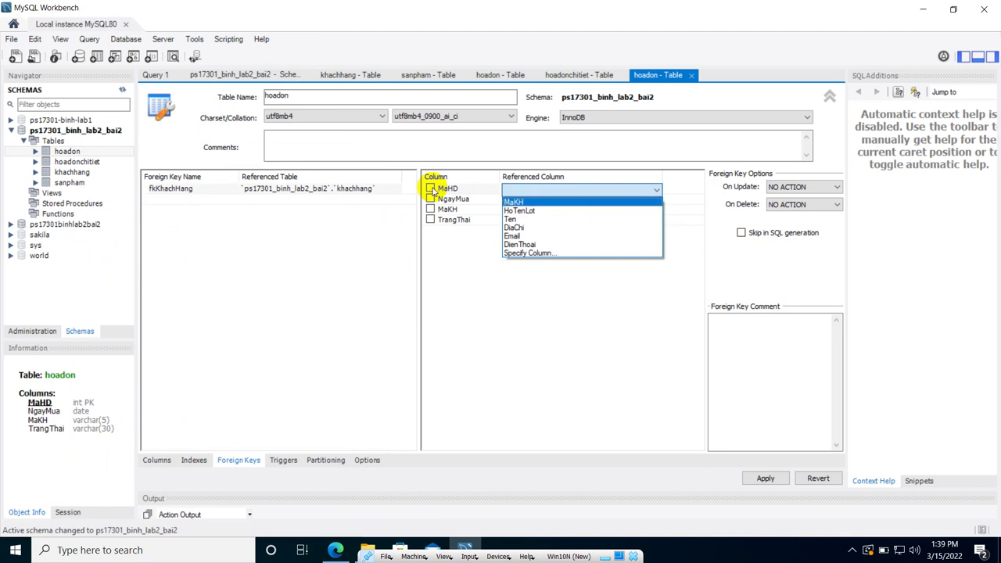
left_click(432, 189)
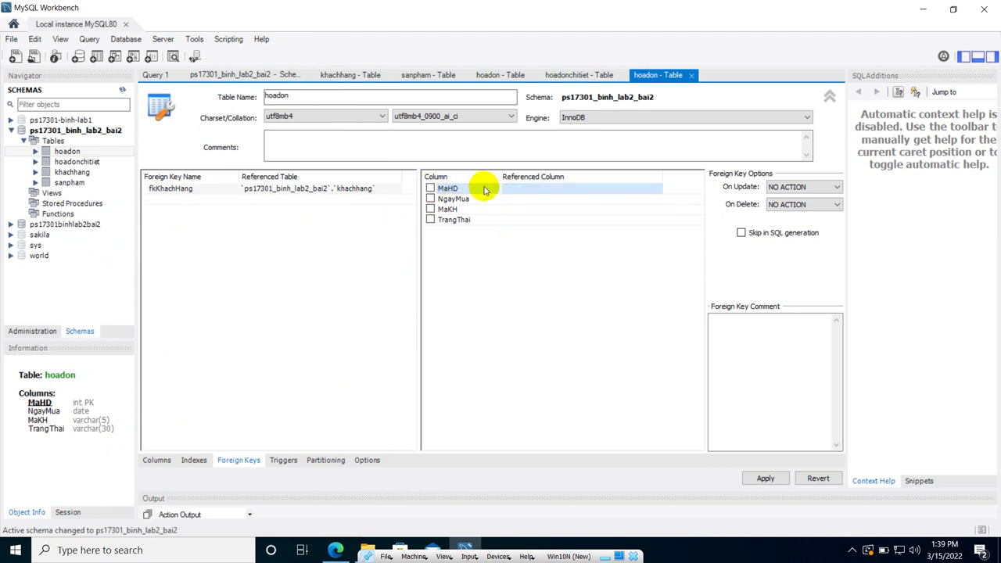
left_click(431, 188)
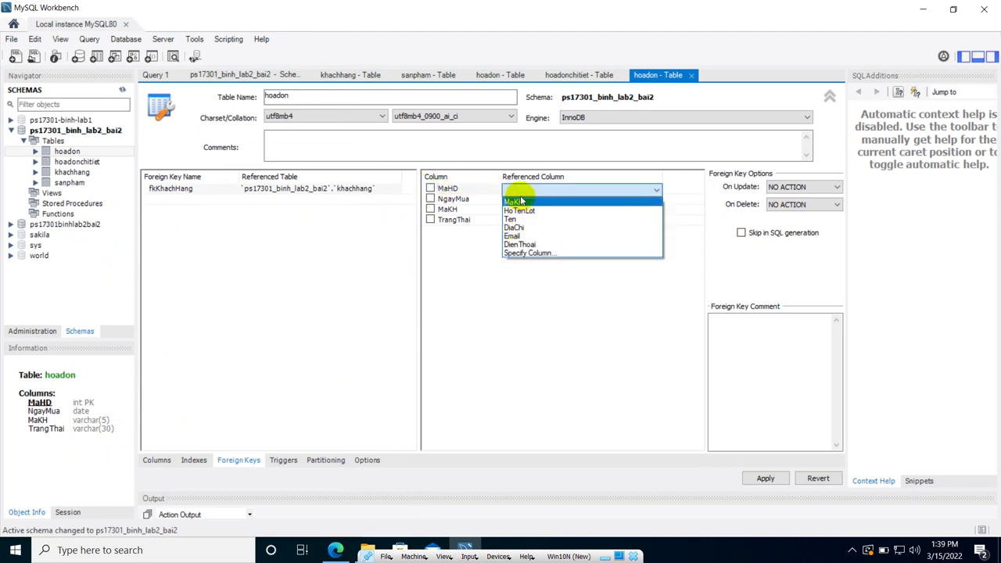
left_click(516, 201)
Retry opening the referenced column list for the MaHD mapping.
left_click(429, 189)
left_click(429, 189)
left_click(429, 189)
left_click(429, 190)
left_click(429, 189)
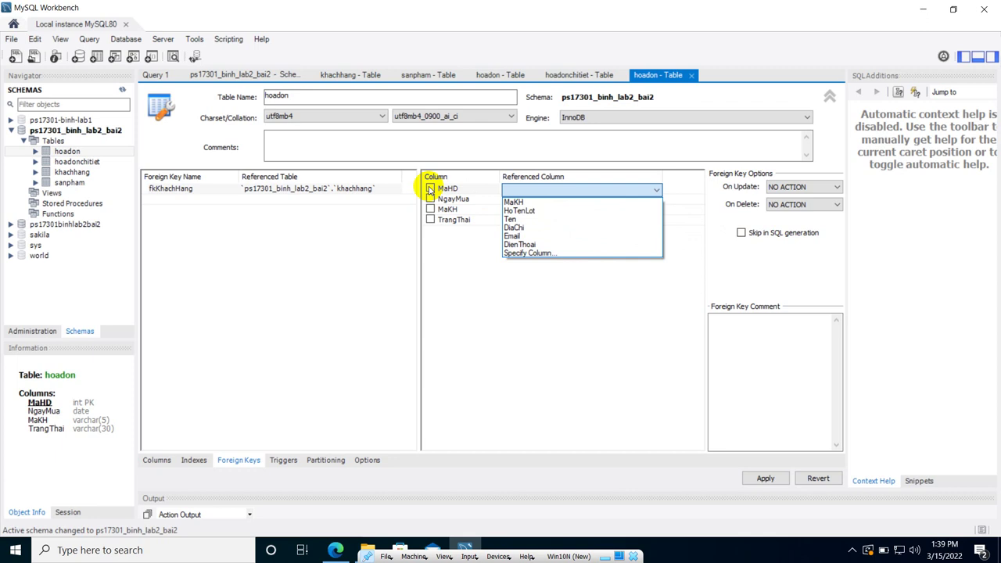
left_click(430, 189)
left_click(431, 190)
left_click(338, 75)
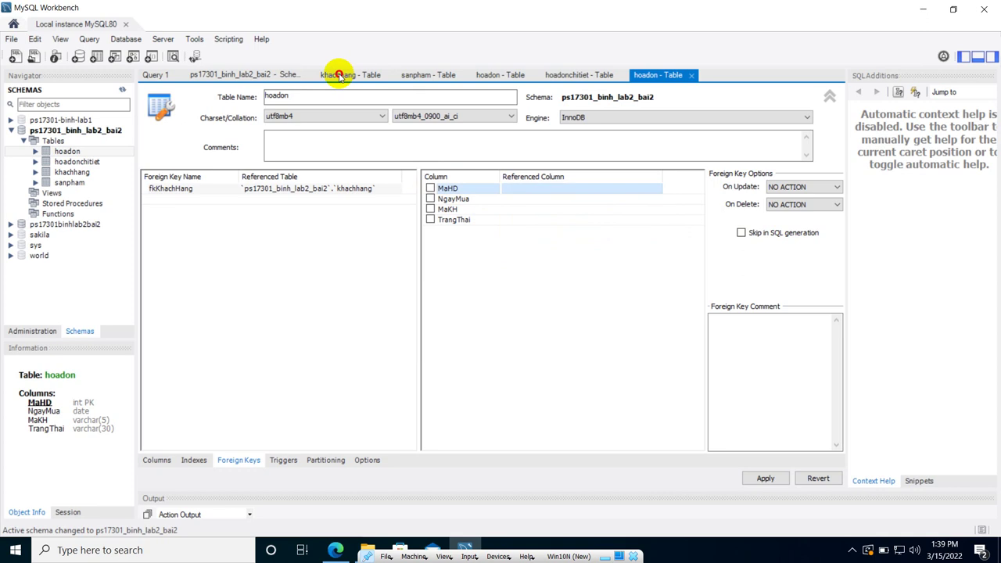
In hoadon's Foreign Keys tab, add fkKhachHang referencing the khachhang table.
left_click(338, 75)
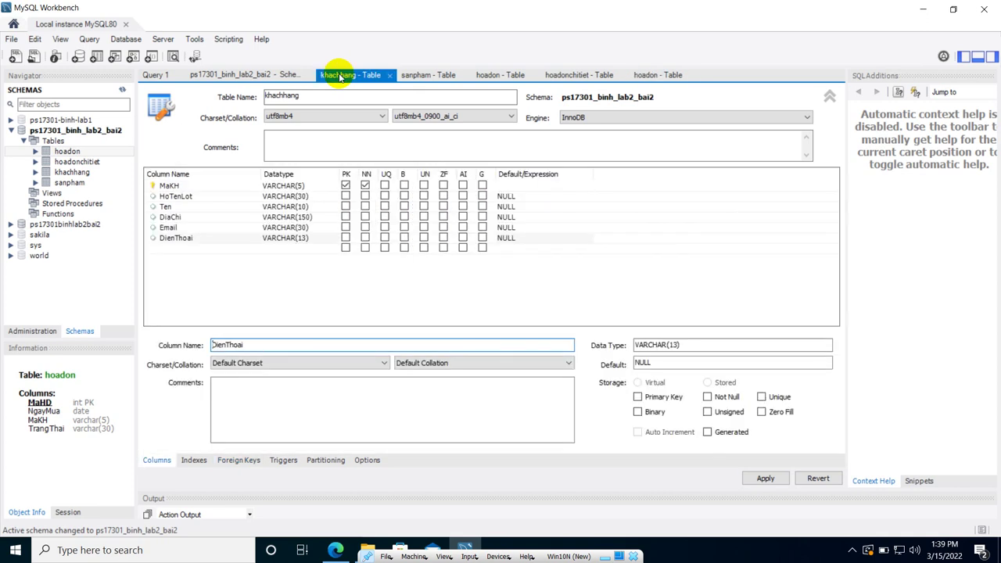
left_click(501, 81)
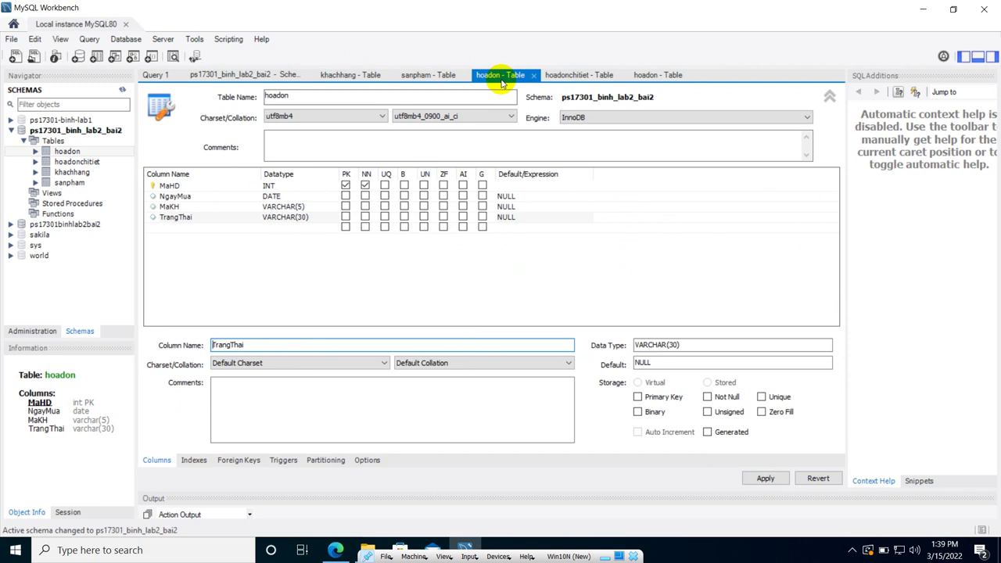
left_click(286, 207)
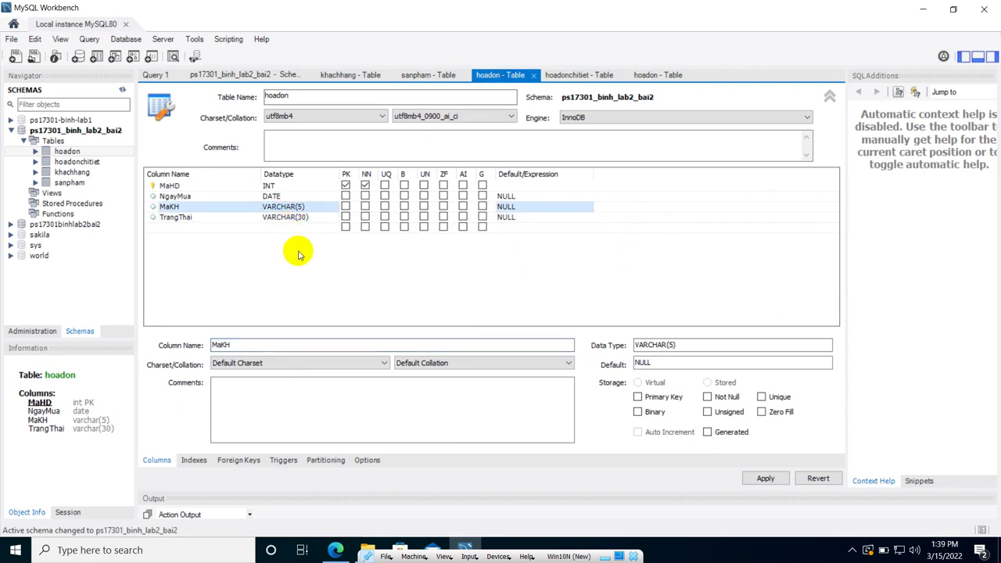
left_click(246, 460)
left_click(198, 190)
left_click(164, 189)
type("fkKhac")
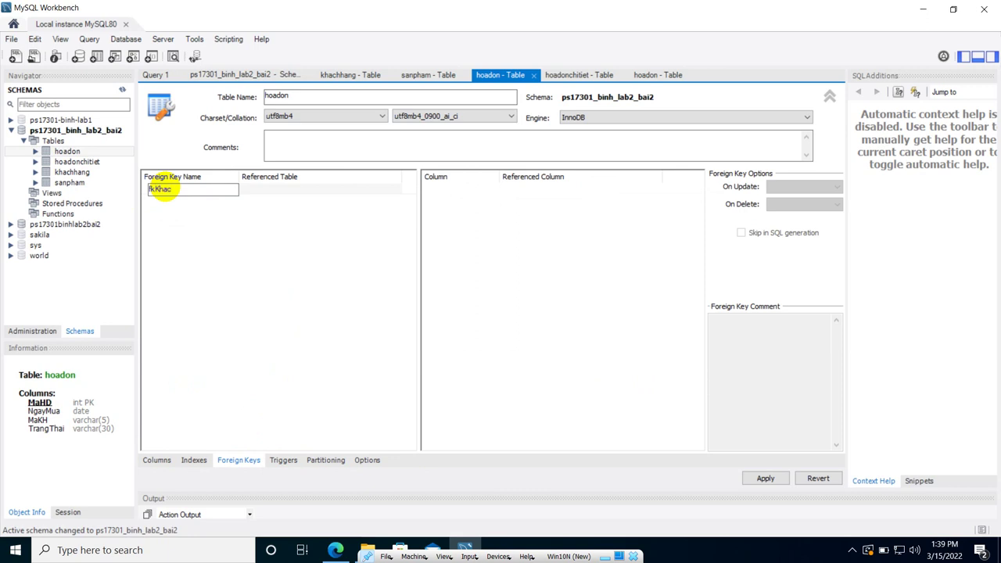
type("hHang")
key("Tab")
key("Down")
key("Down")
key("Down")
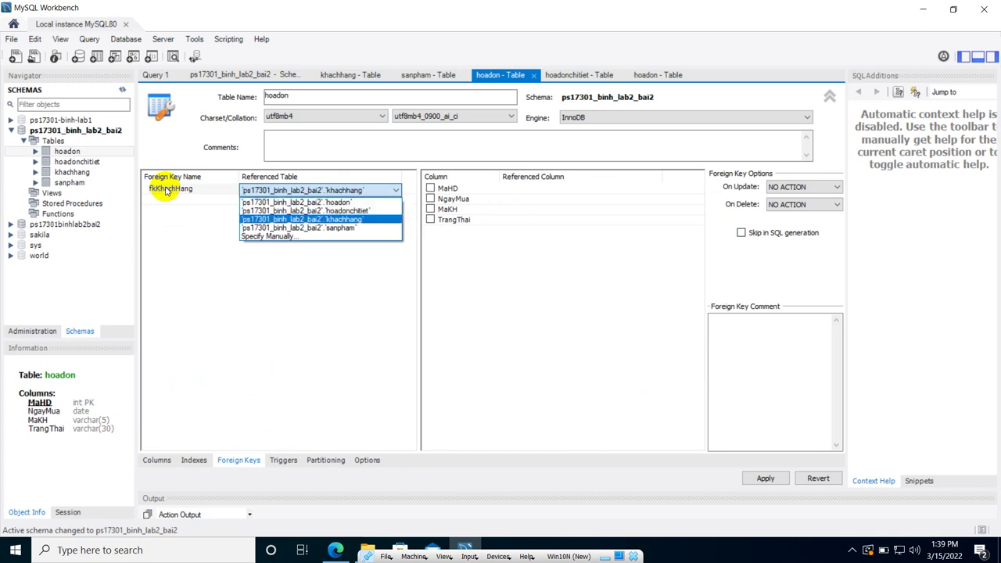
left_click(268, 219)
Set MaKH as the referenced column on the MaHD mapping row.
left_click(430, 189)
left_click(430, 189)
left_click(430, 190)
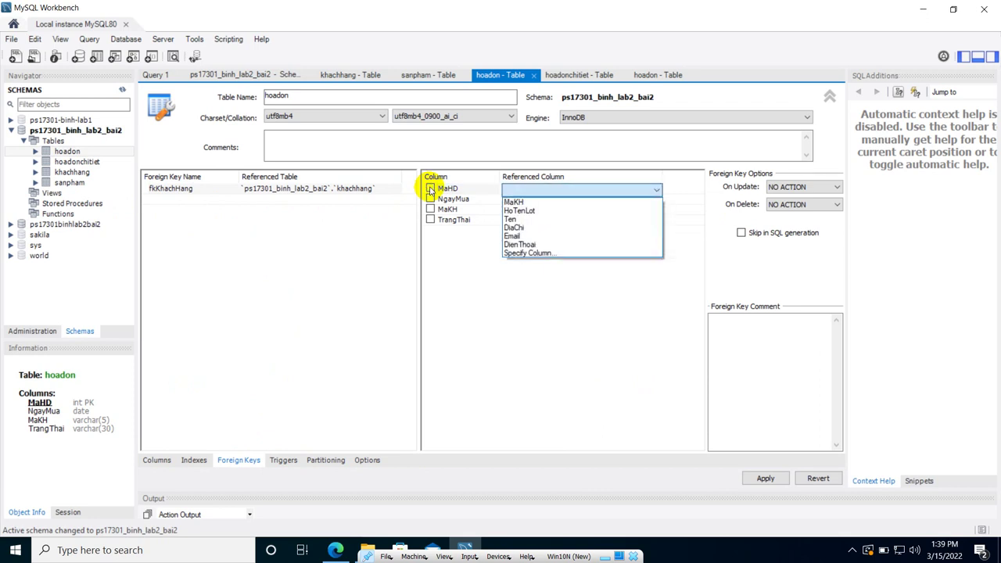
left_click(430, 189)
key("Down")
key("Down")
key("Up")
key("Up")
key("Return")
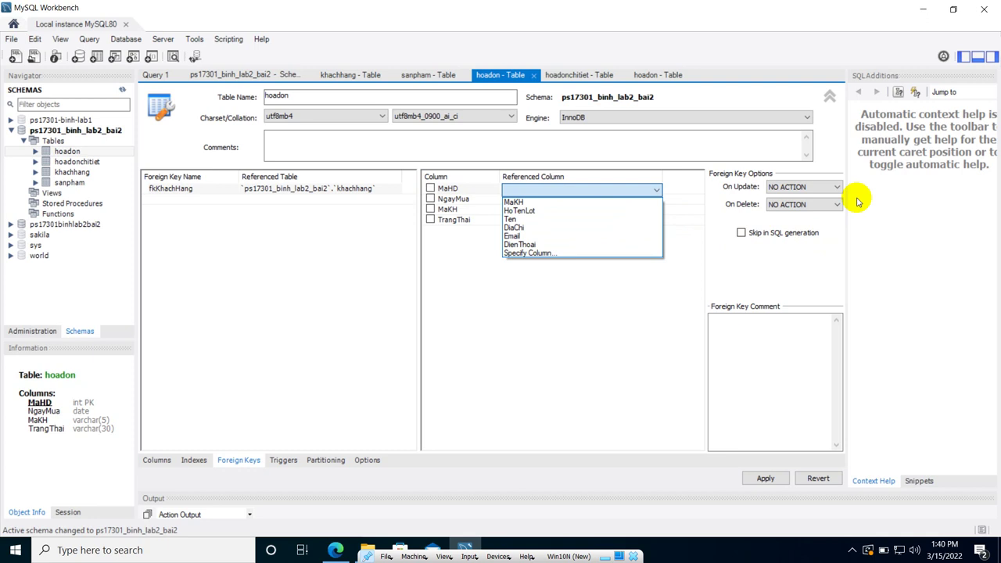
key("Down")
key("Escape")
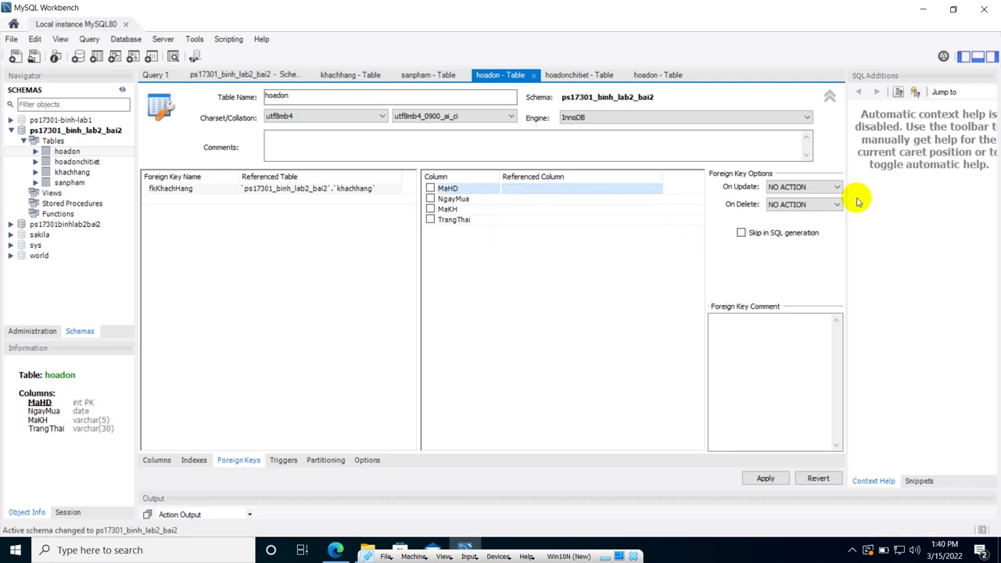
key("Return")
key("Down")
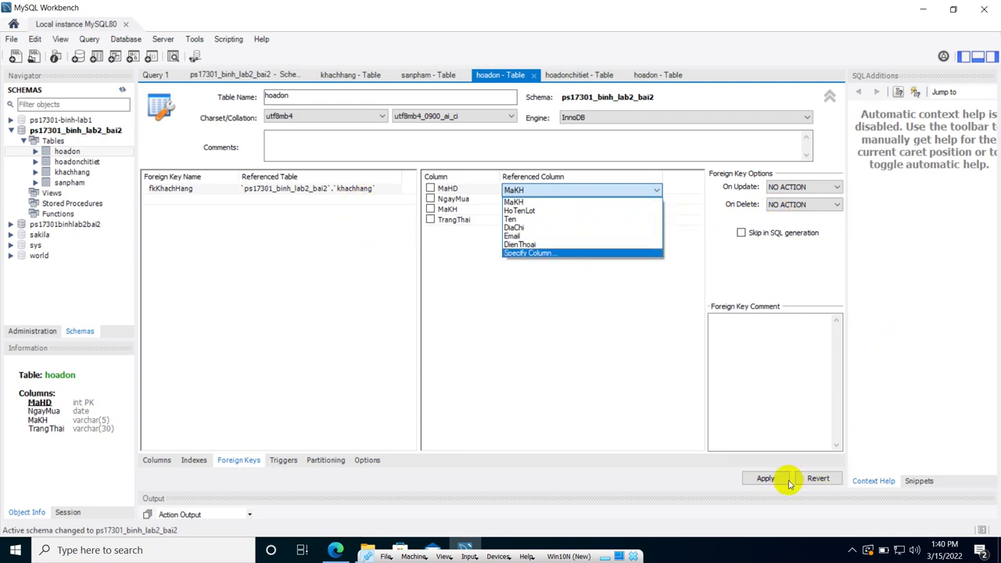
Close the schema, khachhang and sanpham editor tabs.
left_click(272, 76)
left_click(266, 76)
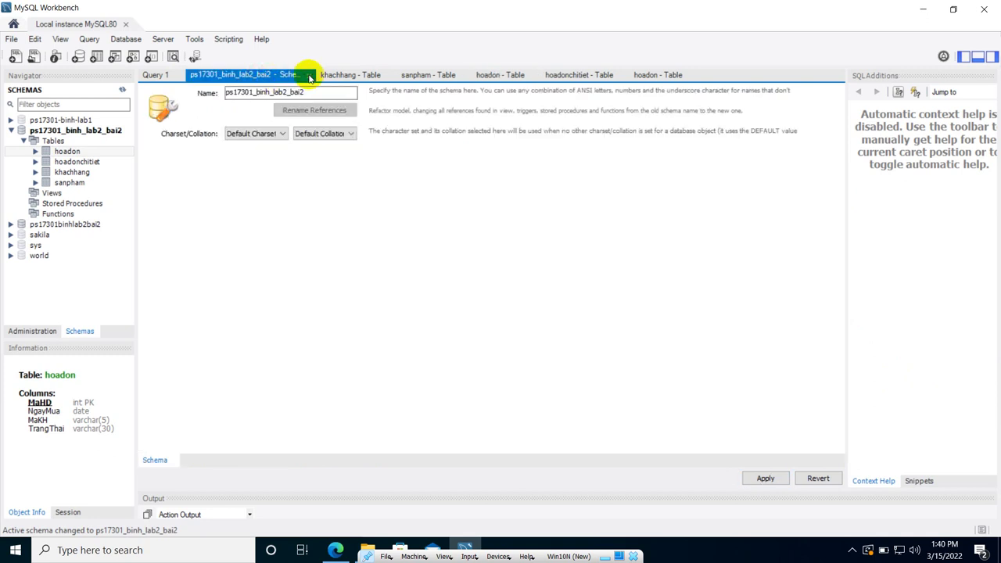
left_click(309, 76)
left_click(252, 78)
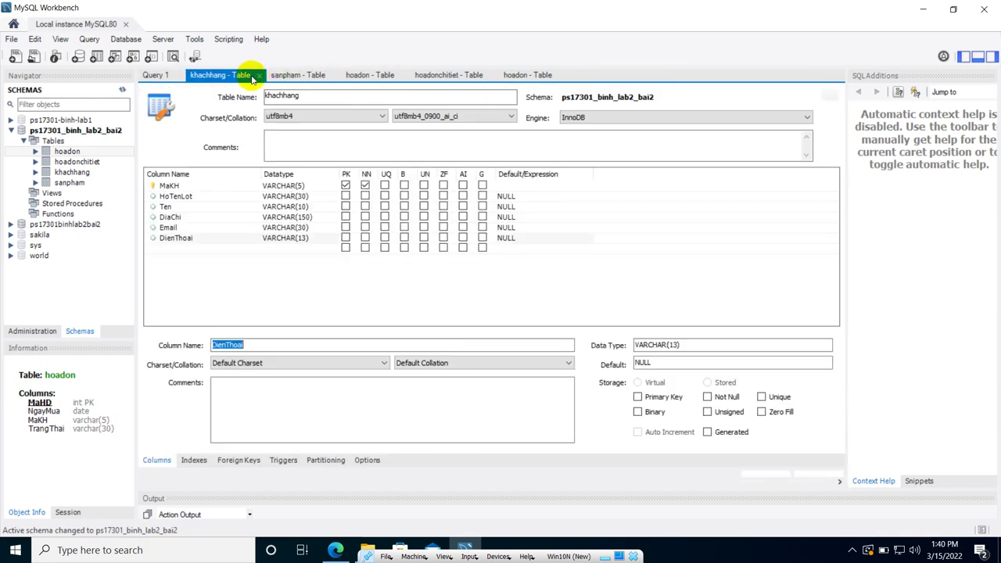
left_click(257, 76)
left_click(244, 76)
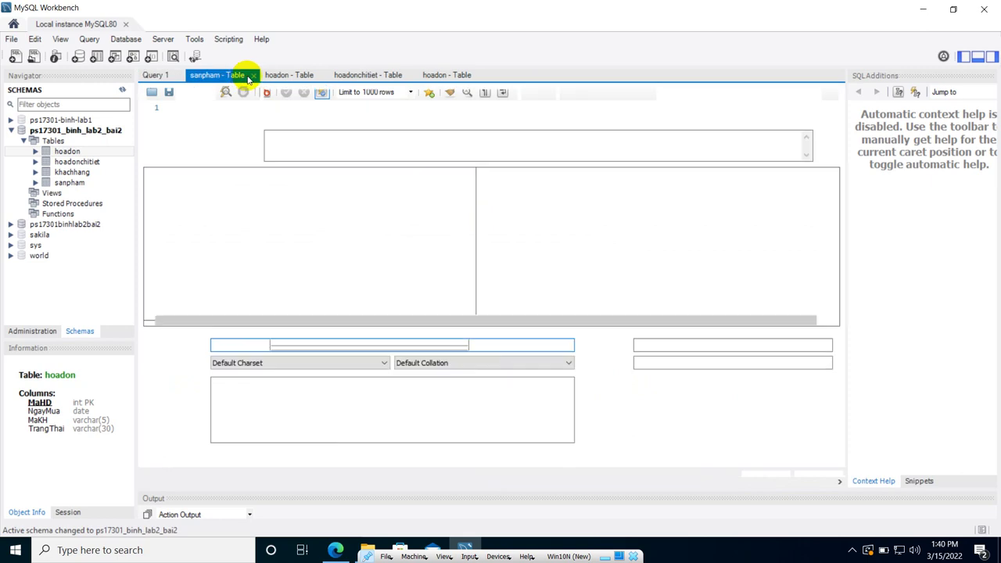
left_click(252, 76)
Close the hoadon editor, saving and applying its foreign-key script, then dismiss the failure.
left_click(238, 76)
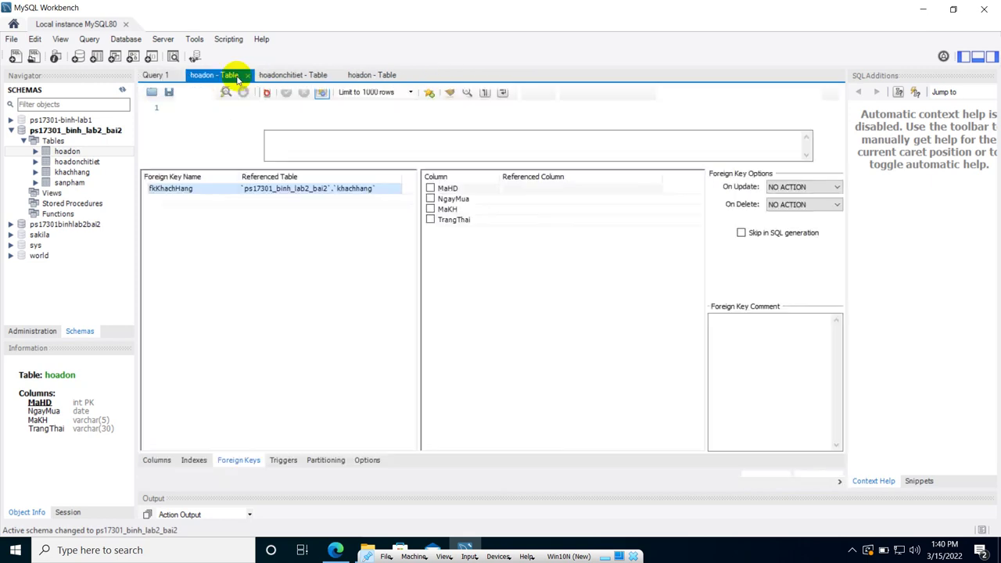
left_click(247, 75)
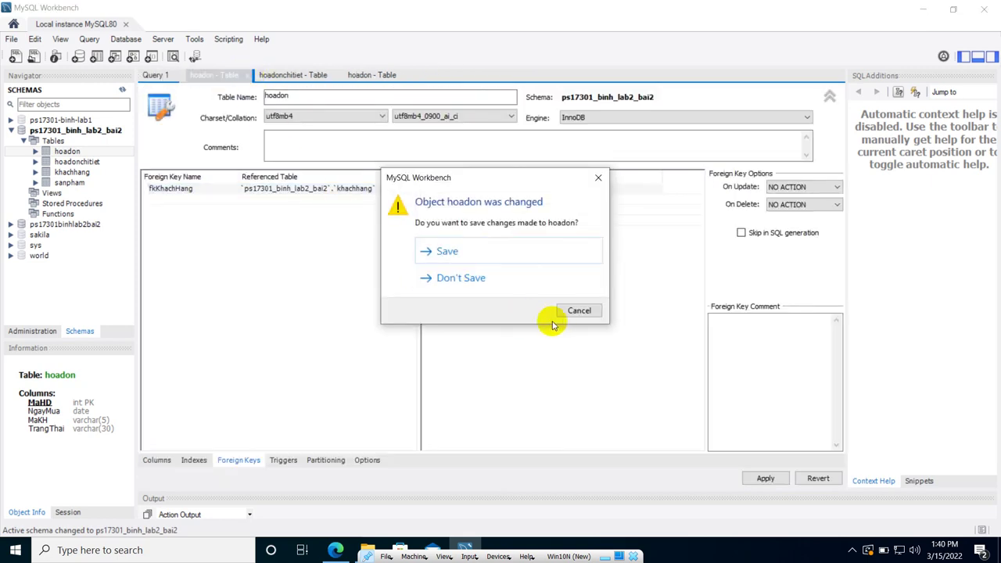
left_click(444, 252)
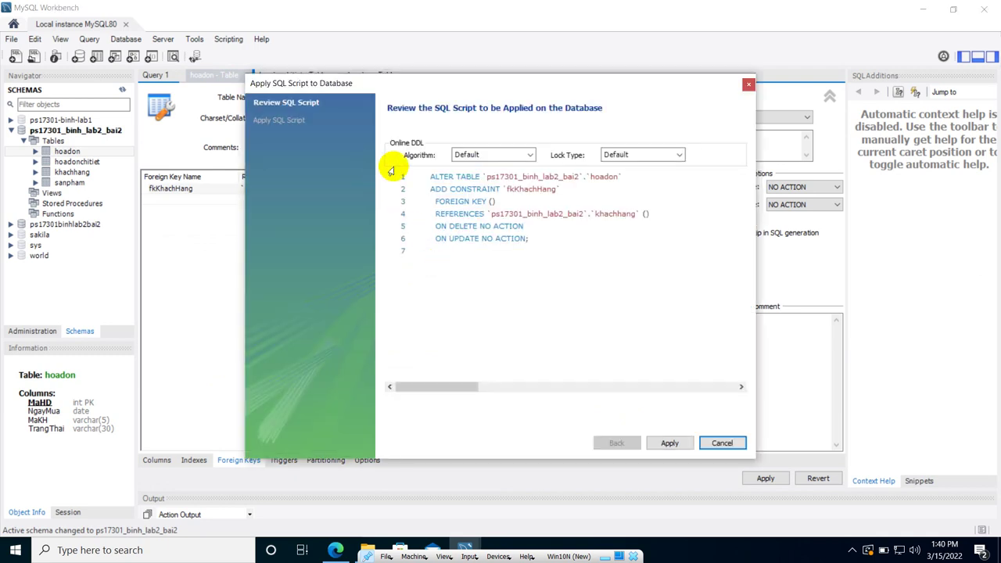
left_click(672, 442)
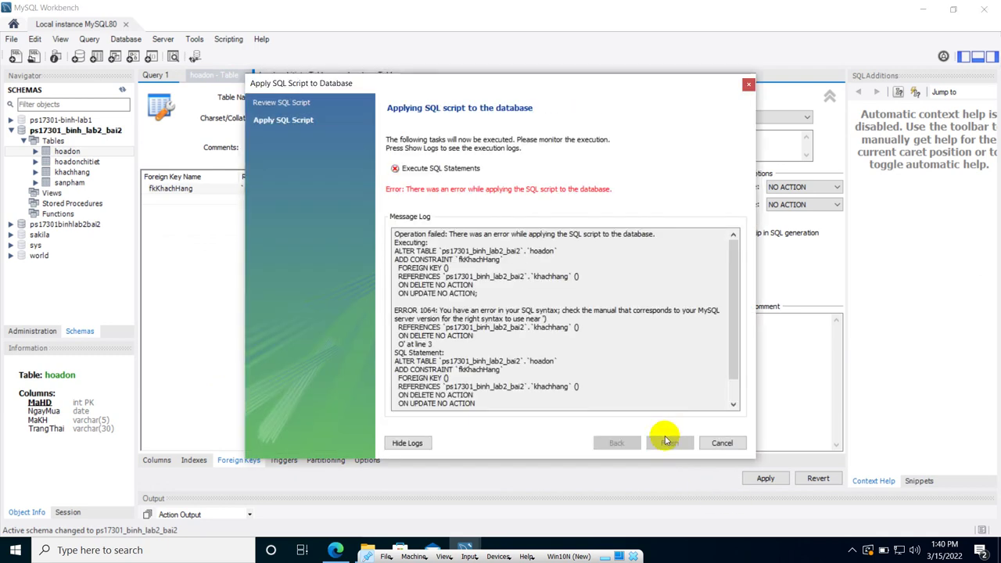
left_click(720, 442)
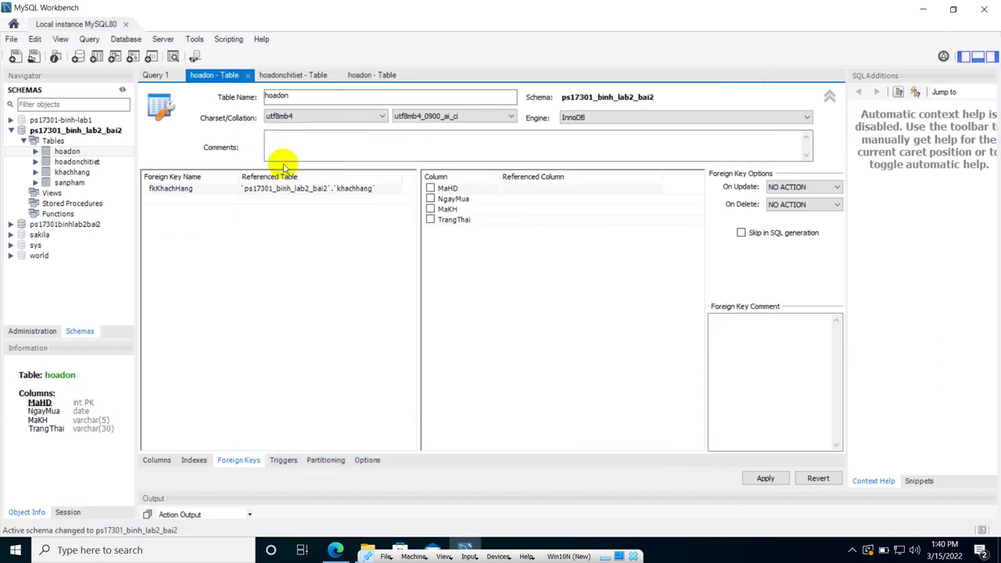
Close hoadonchitiet, retry applying the hoadon changes, then discard them after the error.
left_click(317, 75)
left_click(334, 76)
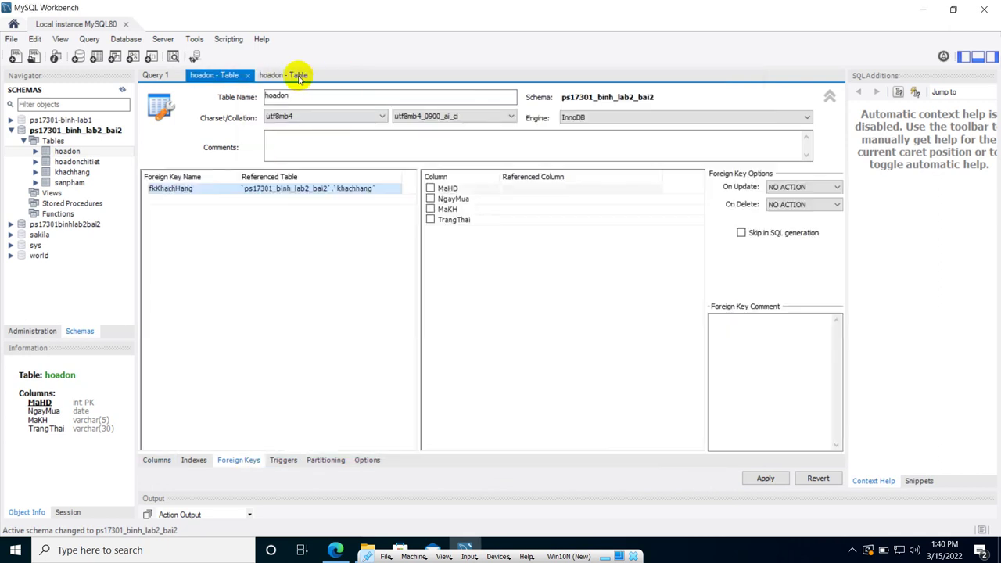
left_click(274, 75)
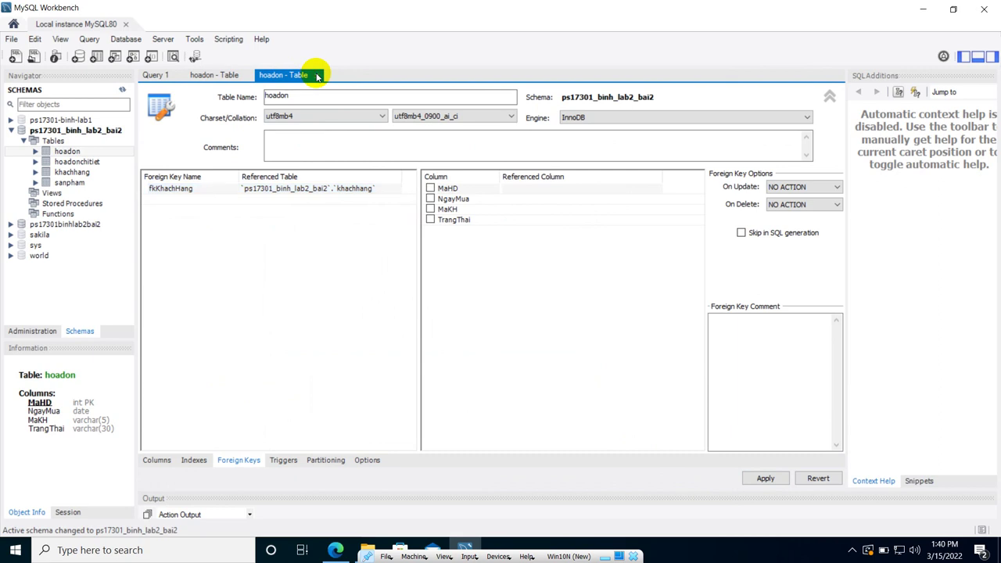
left_click(318, 76)
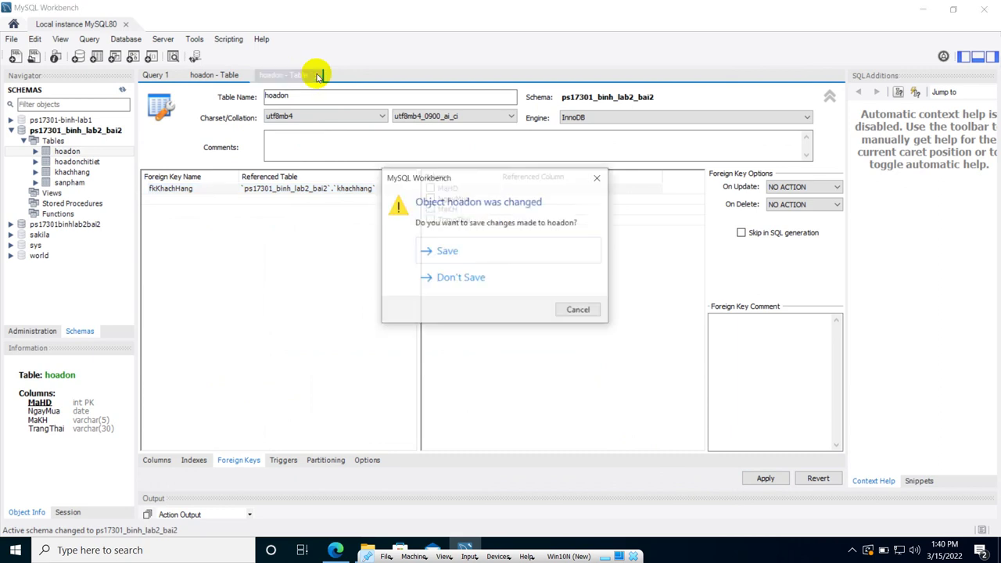
left_click(473, 256)
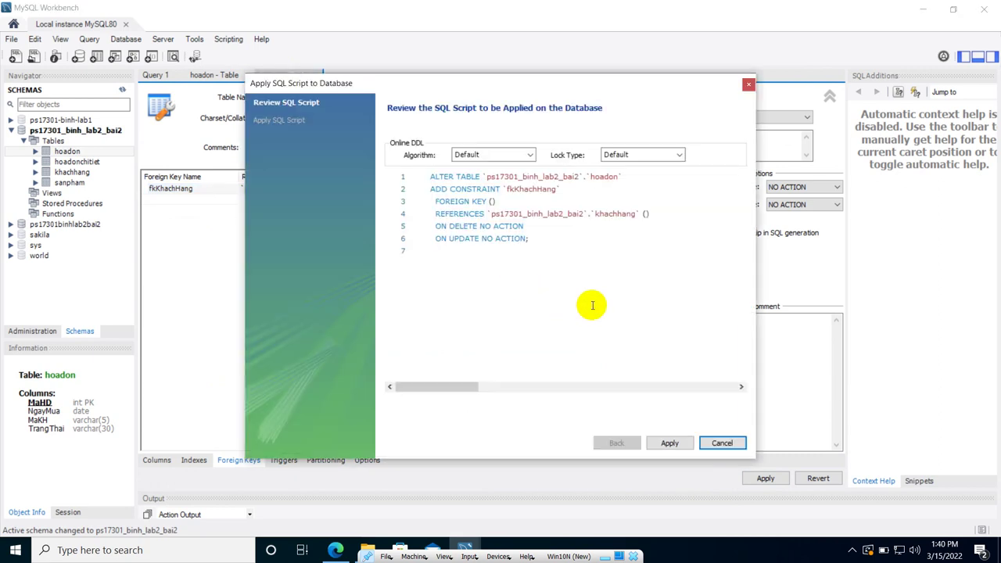
left_click(669, 442)
left_click(721, 443)
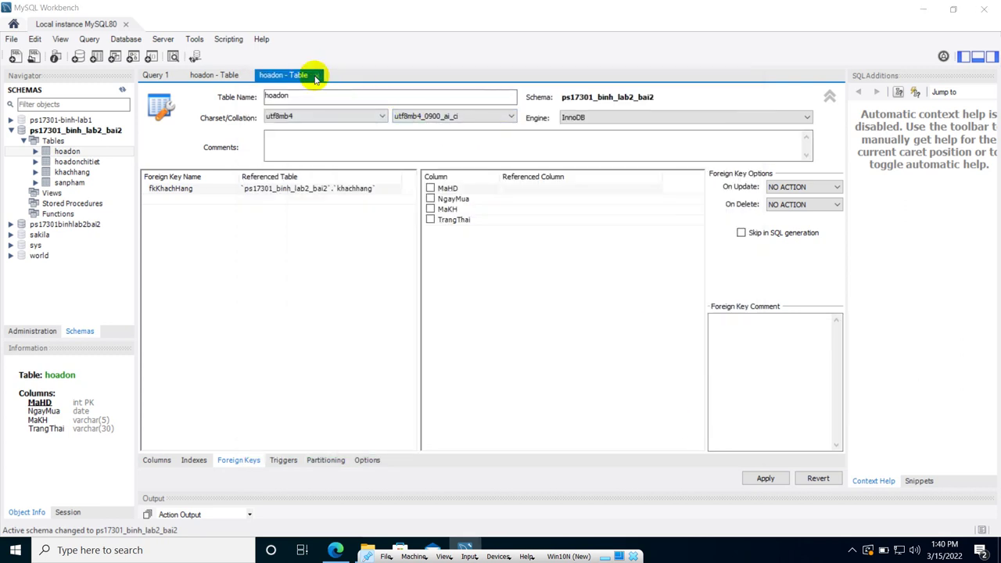
left_click(315, 76)
left_click(480, 271)
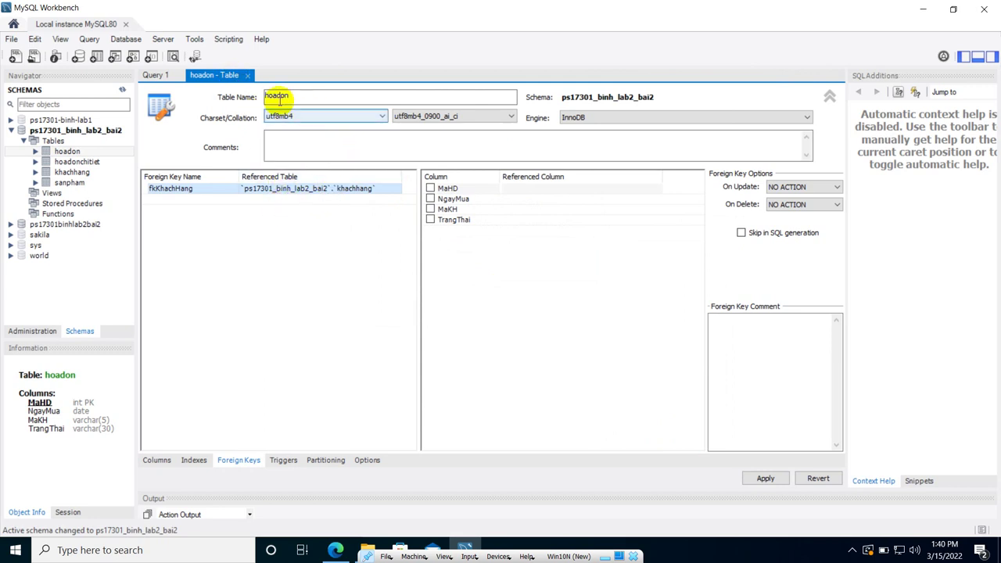
Delete the fkKhachHang foreign key from hoadon and apply the change.
left_click(199, 188)
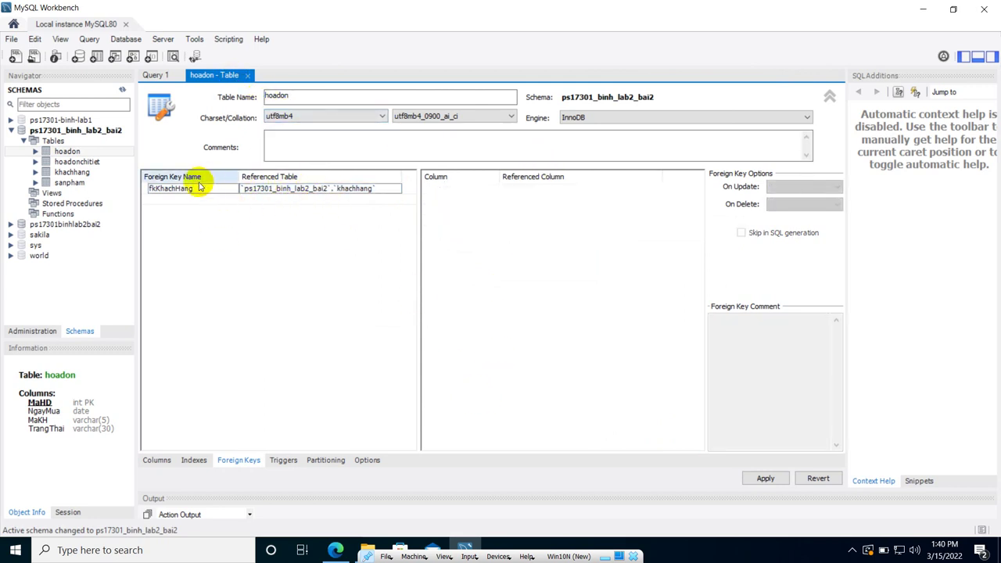
right_click(196, 193)
key("Escape")
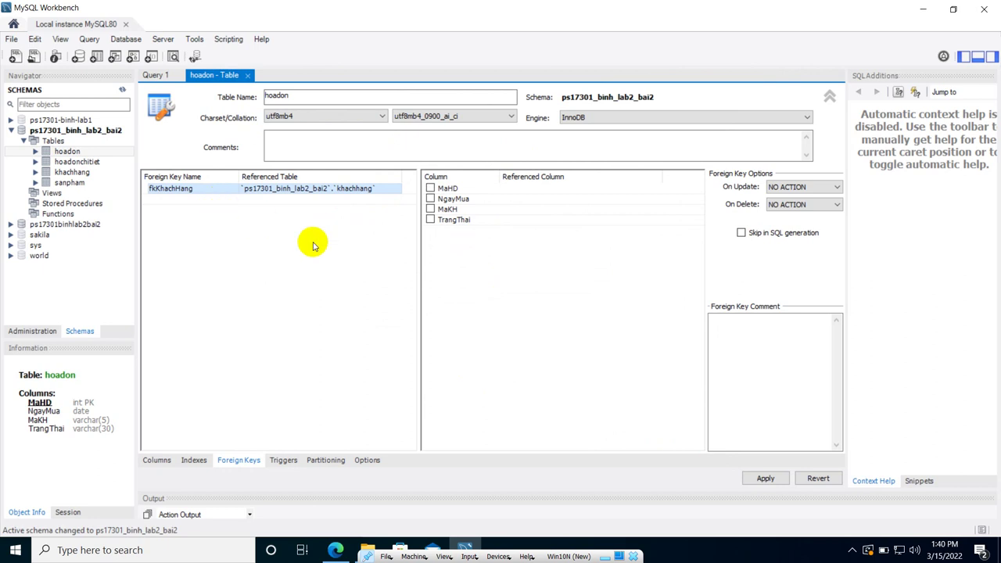
left_click(233, 191)
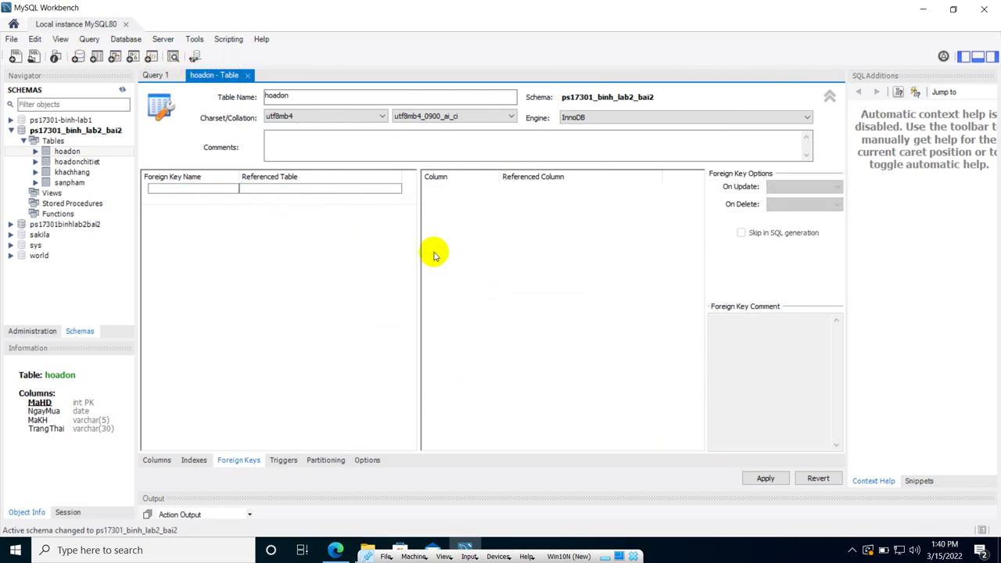
left_click(777, 483)
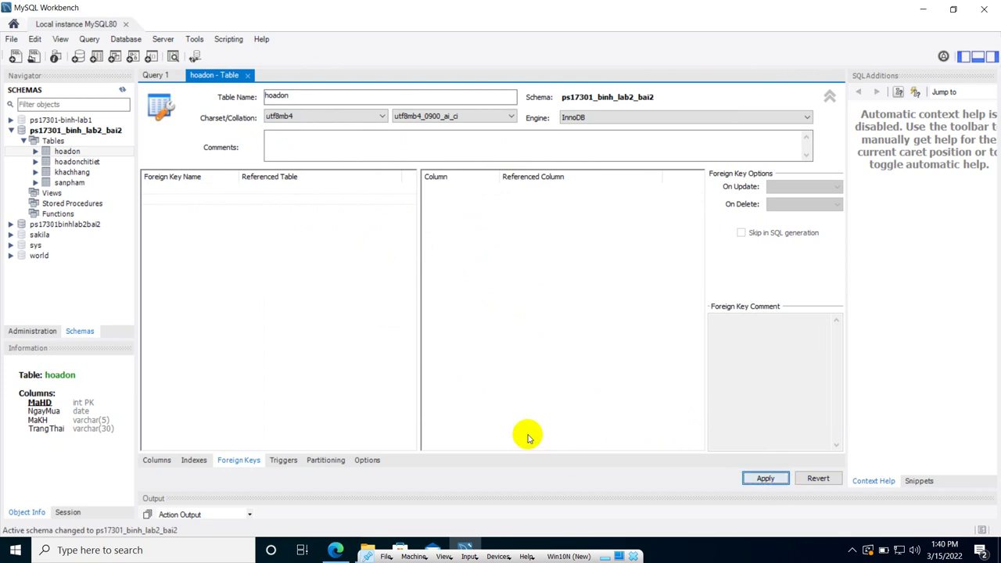
Close the hoadon table and Query 1 editors.
left_click(72, 162)
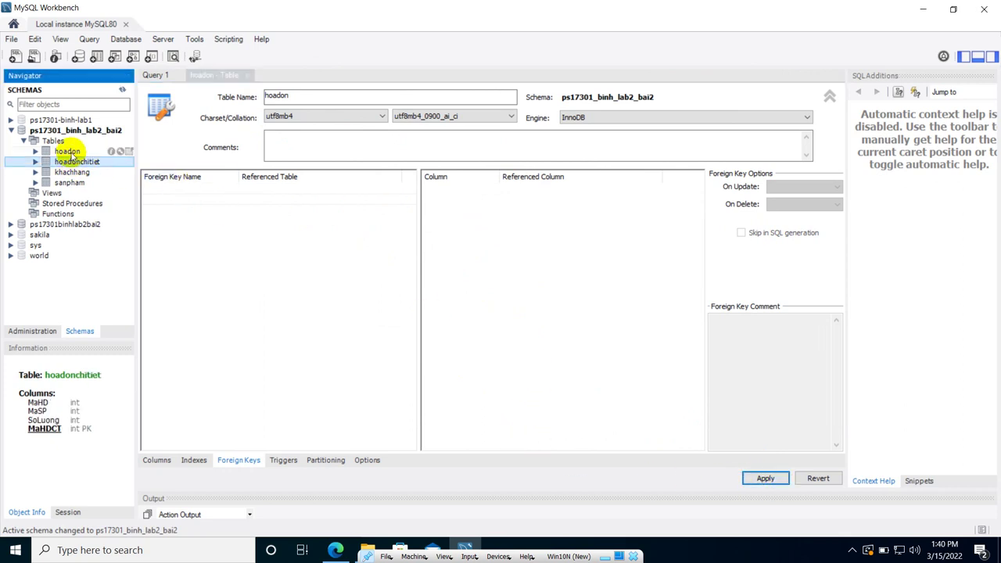
left_click(71, 154)
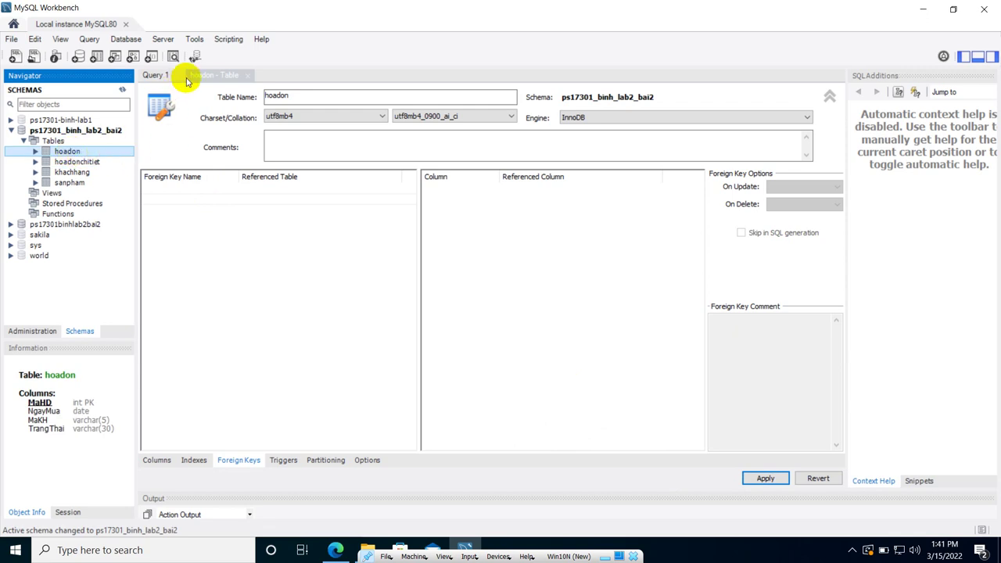
left_click(247, 76)
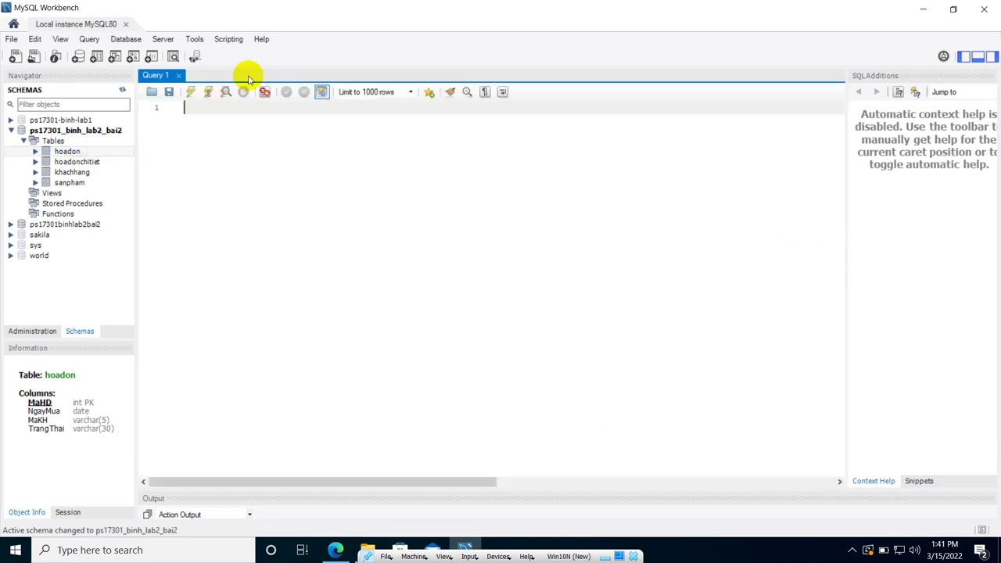
left_click(178, 75)
Reopen hoadon's table design and add fkKhachHang referencing khachhang, leaving columns unmapped.
double_click(71, 150)
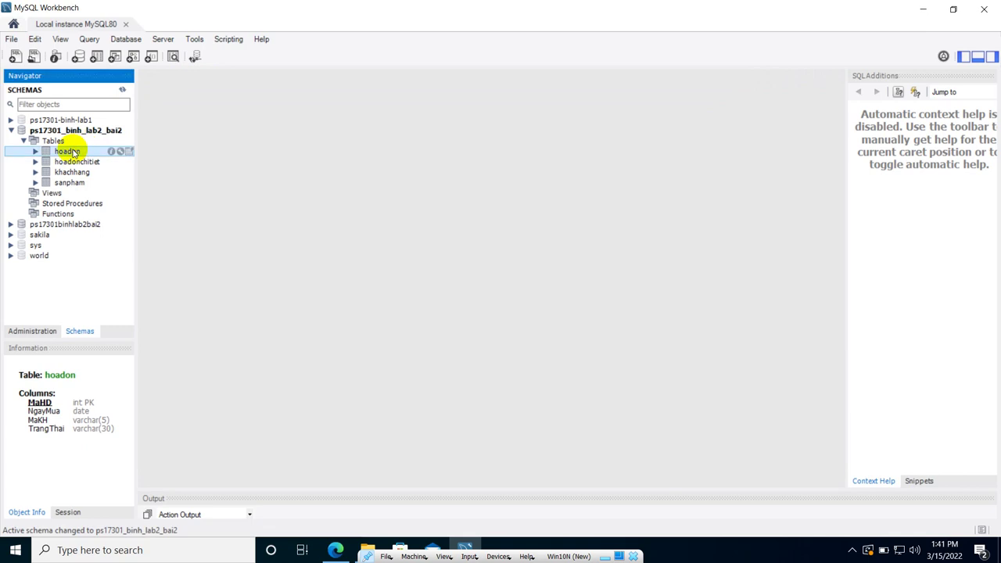
left_click(119, 151)
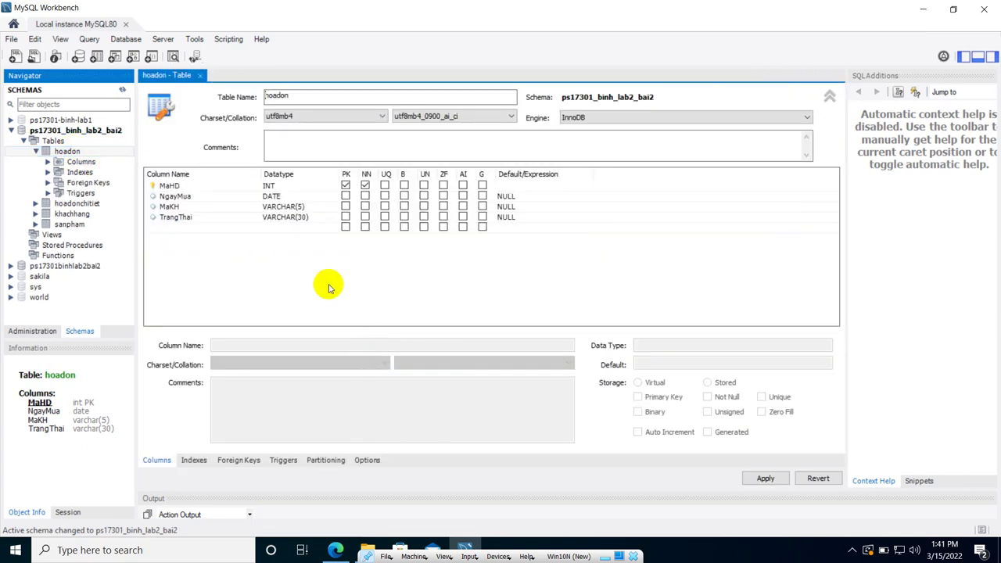
left_click(238, 459)
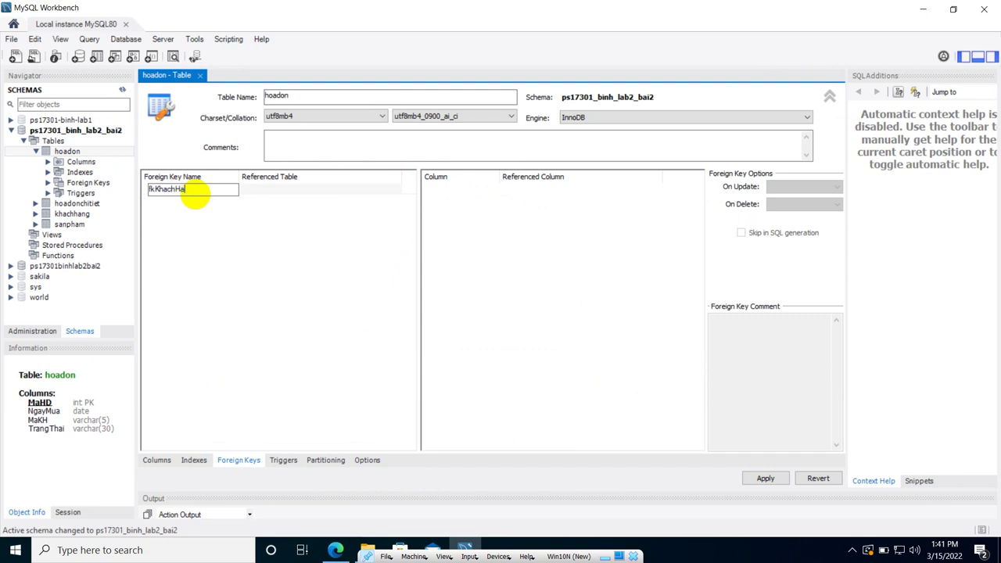
key("Return")
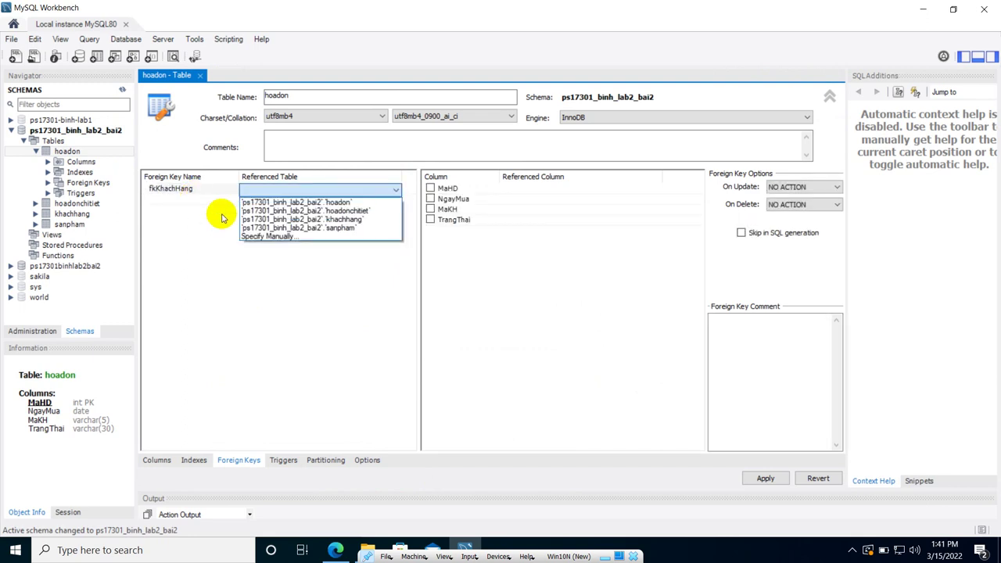
left_click(314, 219)
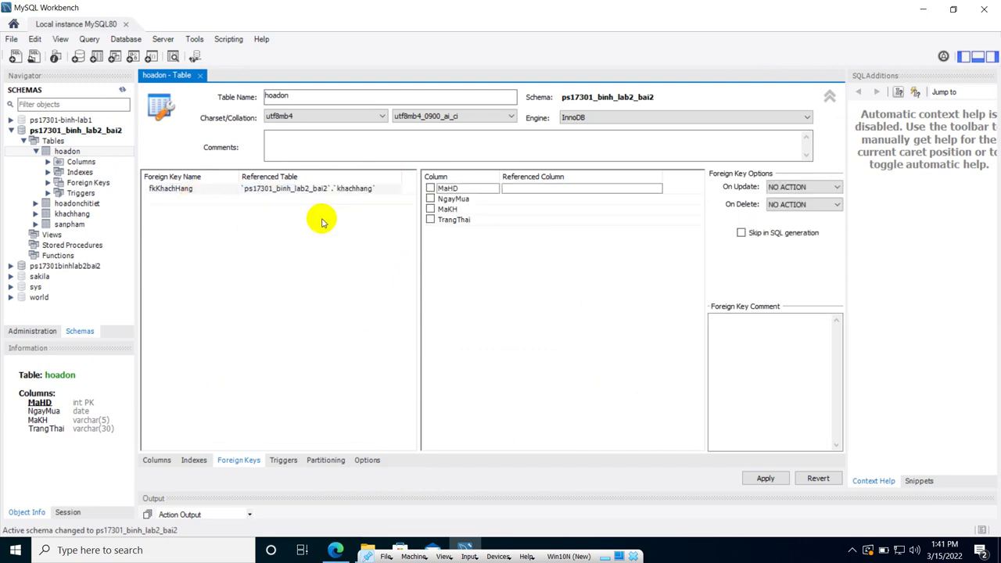
left_click(430, 189)
left_click(430, 189)
left_click(431, 189)
Close the hoadon editor without saving the new foreign key.
left_click(431, 189)
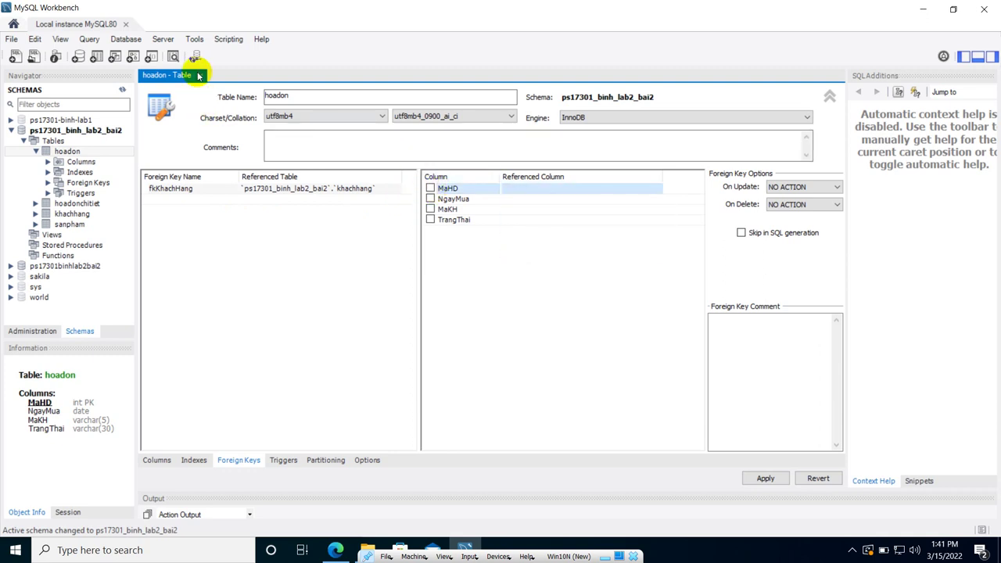
left_click(201, 76)
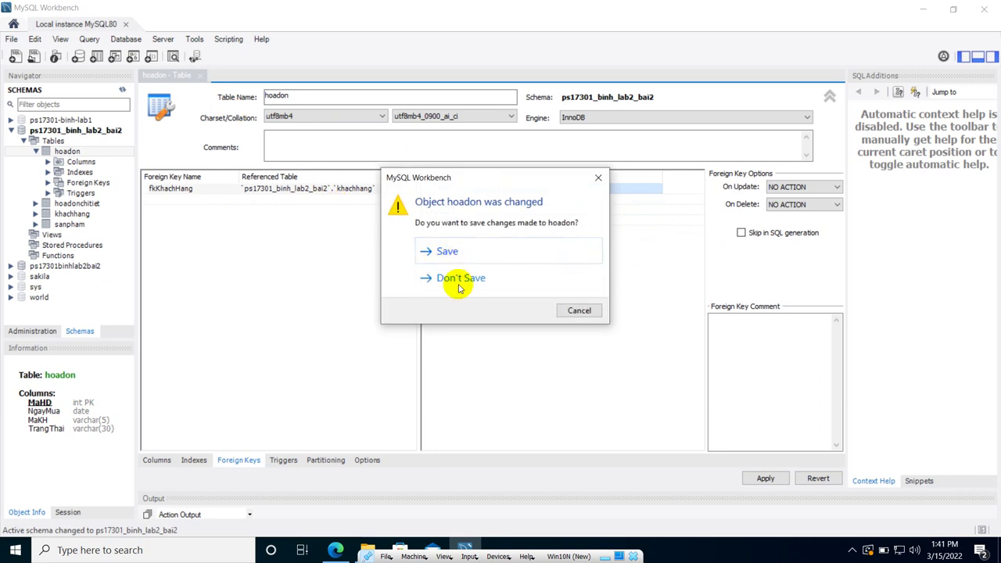
left_click(454, 280)
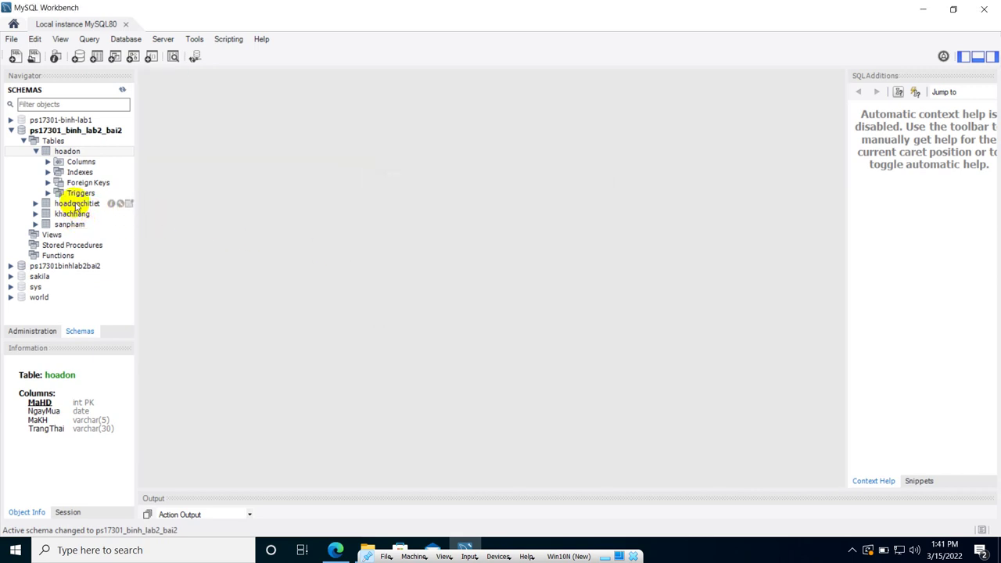
Reopen the hoadon table design and check its MaHD and MaKH columns.
left_click(121, 150)
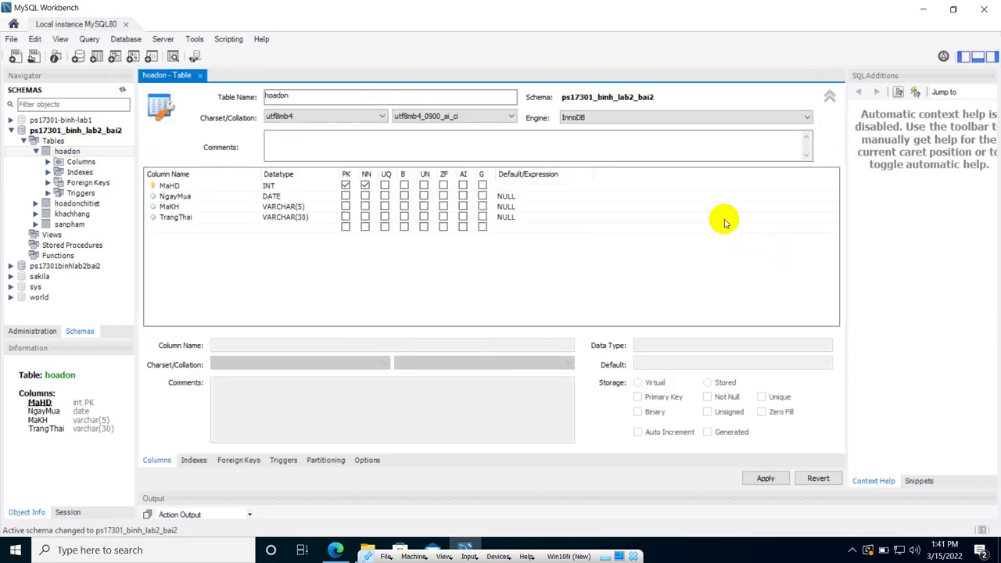
left_click(172, 188)
left_click(194, 208)
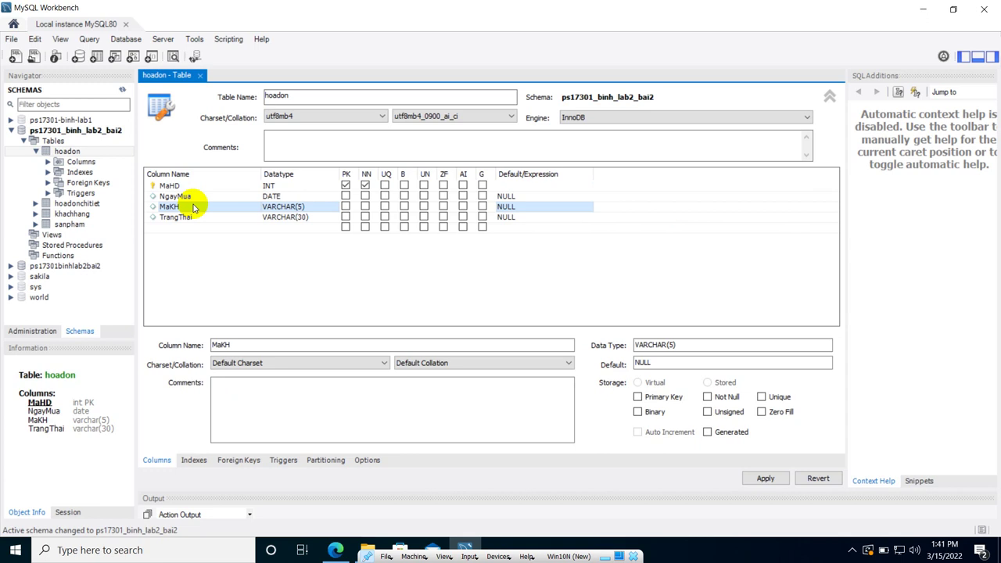
left_click(223, 185)
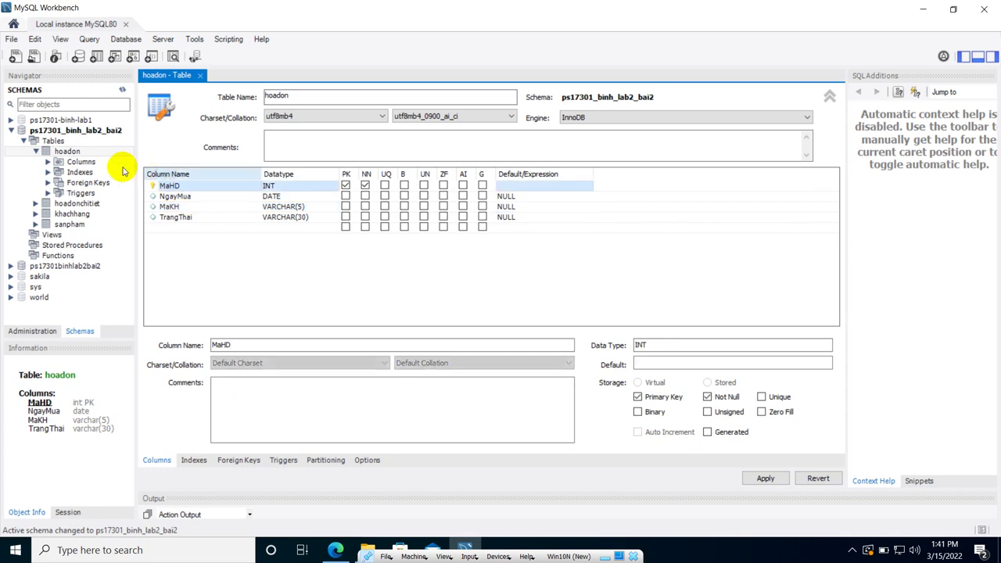
Open the khachhang table design to view its columns.
double_click(72, 213)
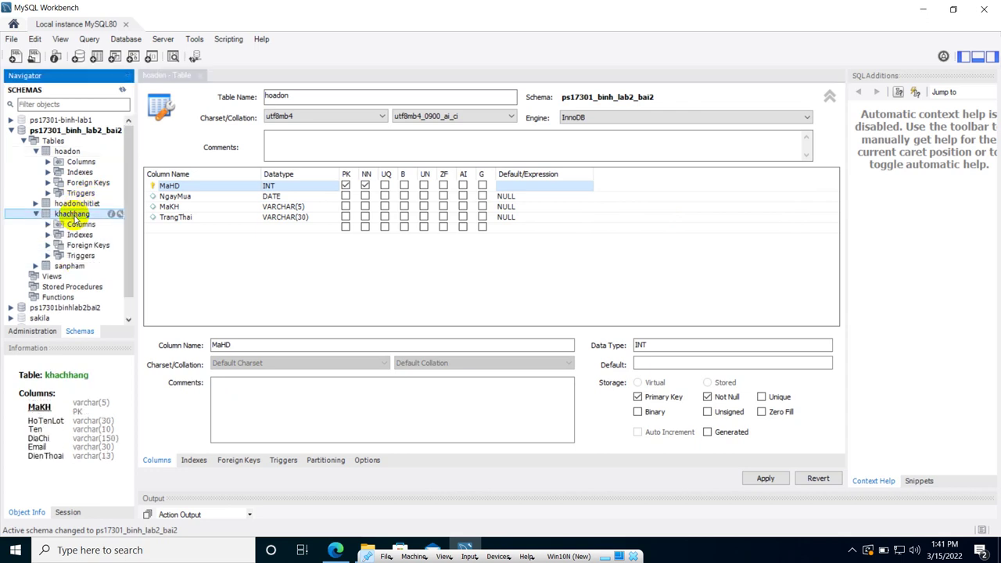
mouse_move(117, 215)
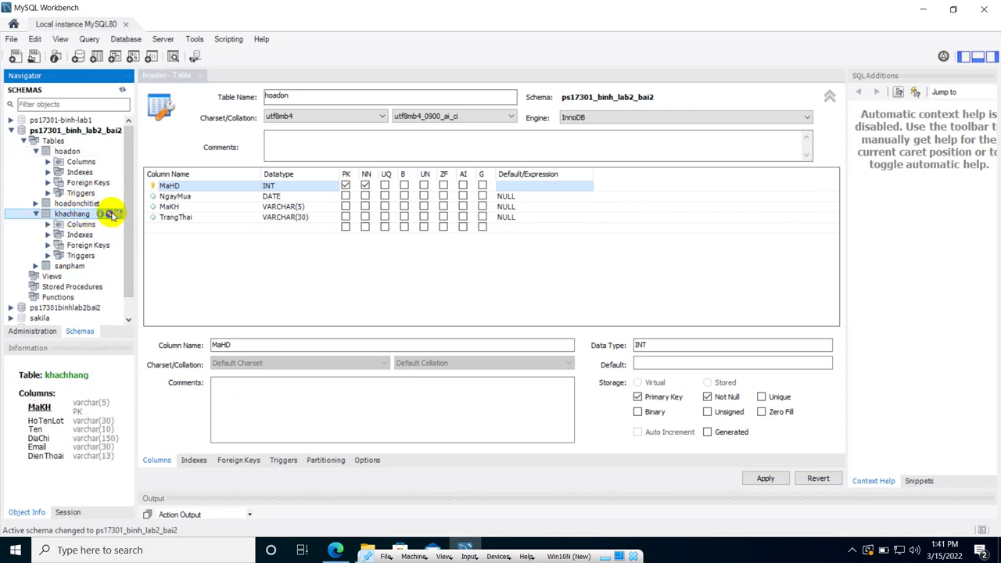
left_click(110, 215)
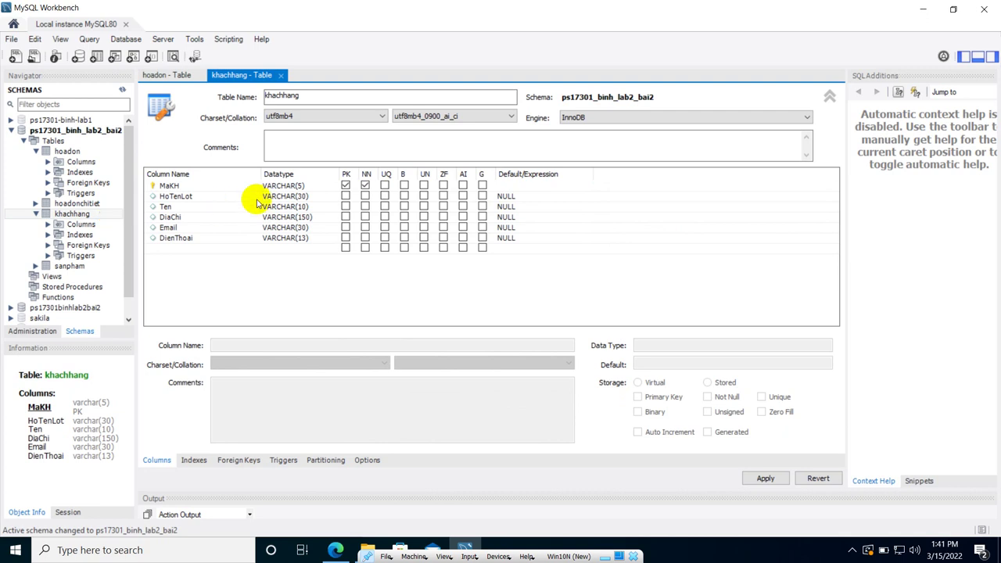
Check khachhang's MaKH column, then start a new hoadon foreign key referencing khachhang.
left_click(228, 180)
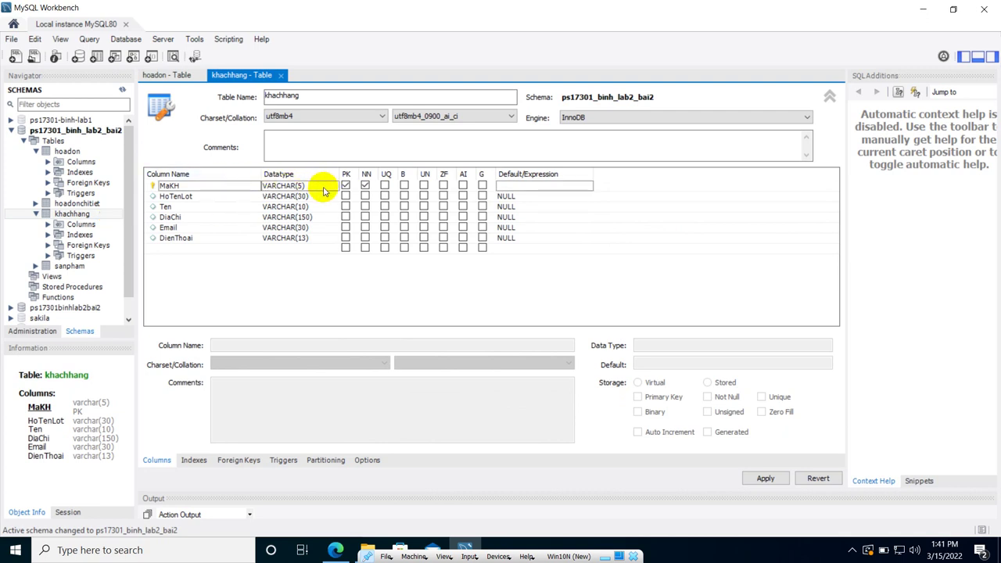
left_click(172, 74)
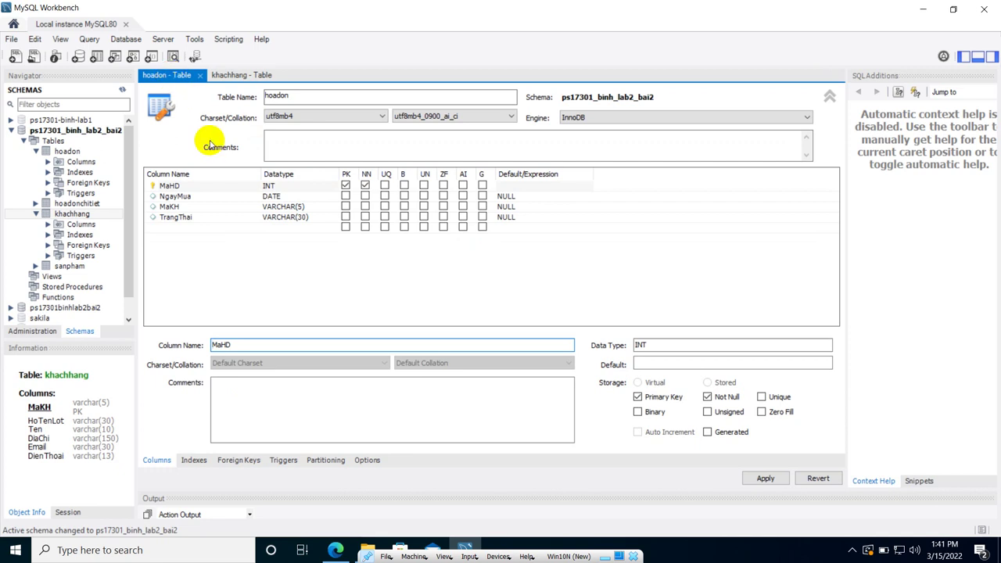
left_click(241, 460)
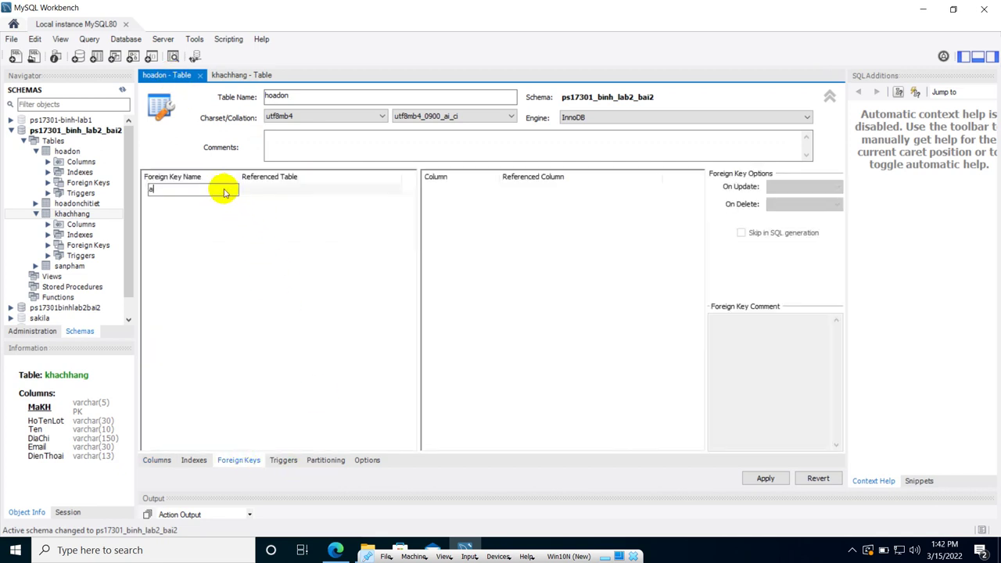
type("a")
left_click(303, 187)
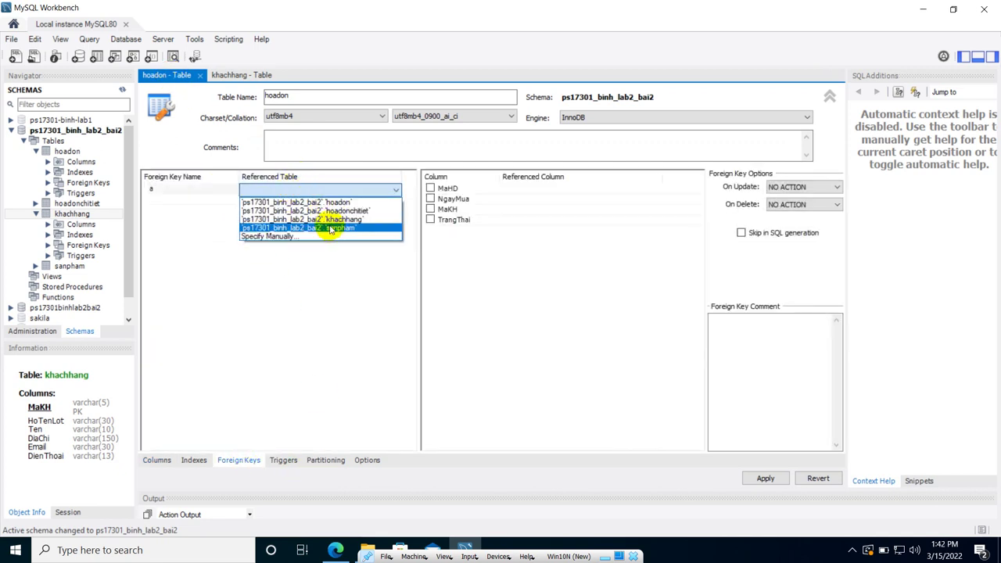
left_click(303, 219)
Try mapping referenced columns for MaHD and NgayMua in the new key.
left_click(430, 188)
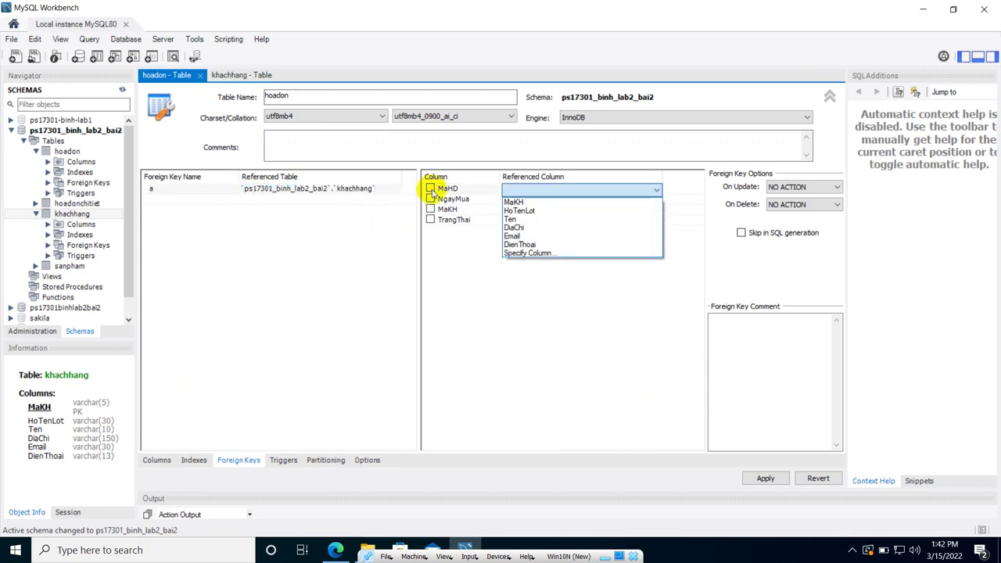
left_click(430, 189)
left_click(430, 193)
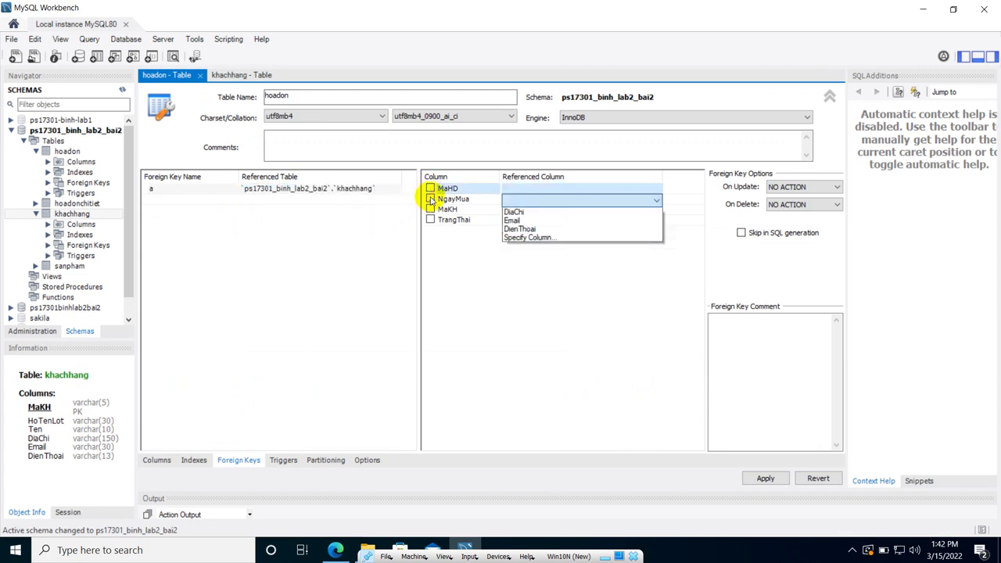
left_click(431, 195)
left_click(431, 190)
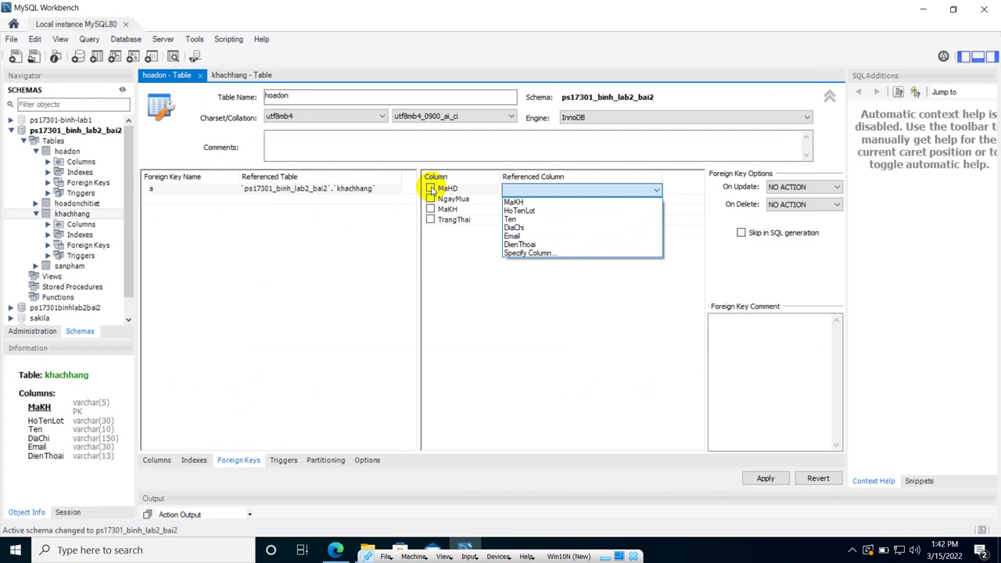
left_click(430, 190)
left_click(430, 190)
left_click(431, 190)
left_click(431, 190)
left_click(431, 190)
Close the hoadon editor, discarding the unsaved foreign key.
left_click(205, 75)
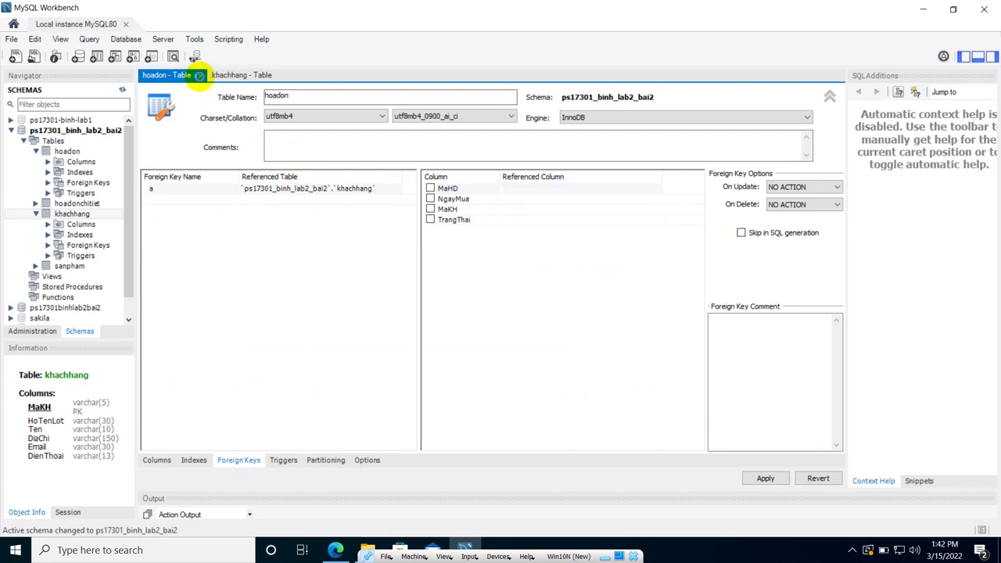
left_click(205, 76)
left_click(460, 279)
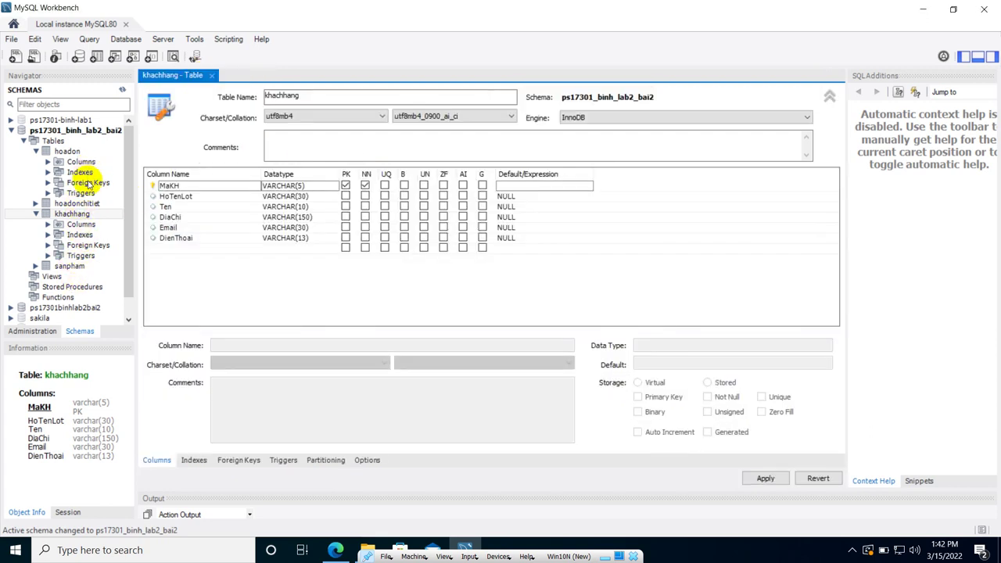
Open the hoadonchitiet table design from the Navigator.
left_click(35, 151)
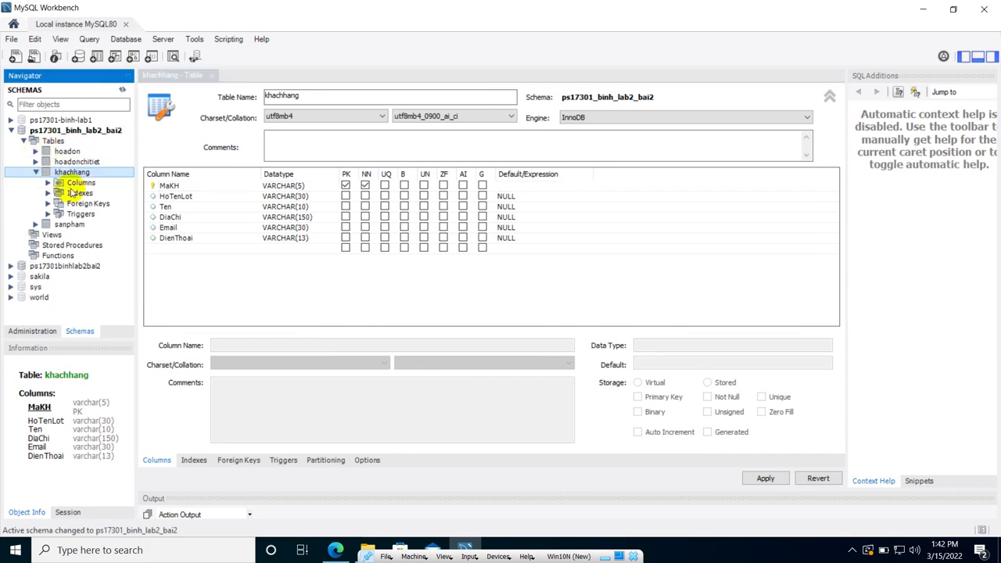
left_click(79, 162)
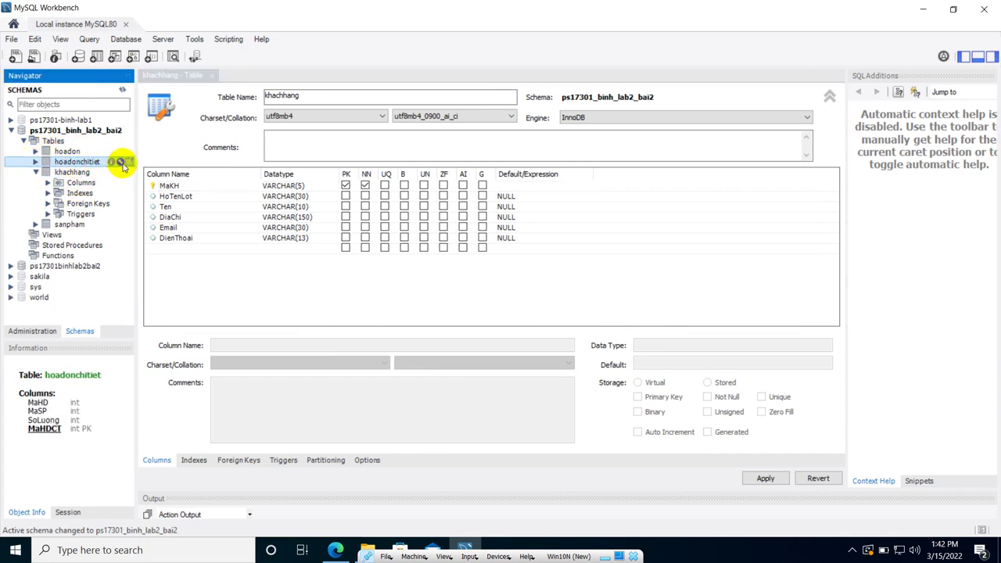
left_click(122, 161)
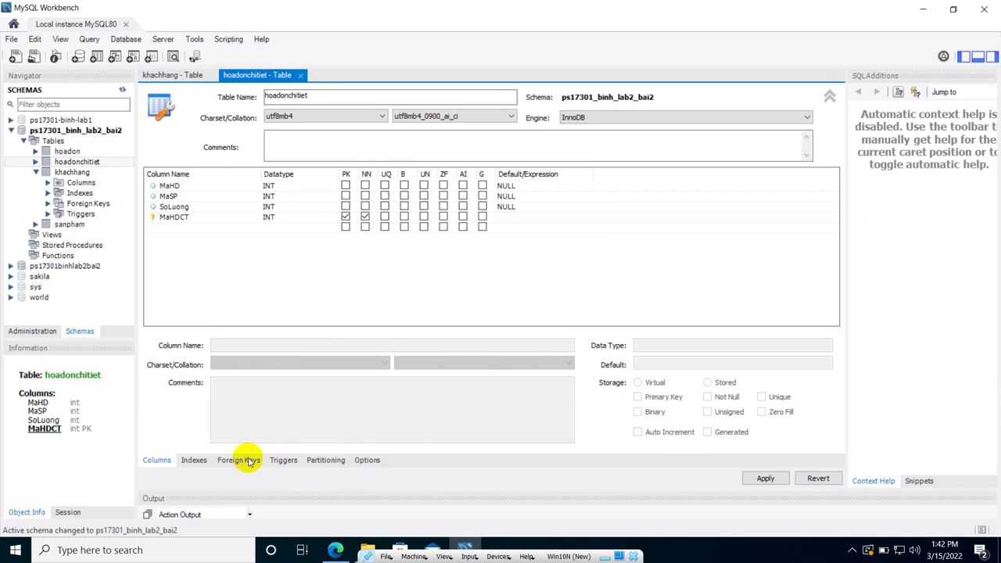
Add foreign key fkSanPham on hoadonchitiet mapping MaSP to sanpham.MaSP.
left_click(238, 459)
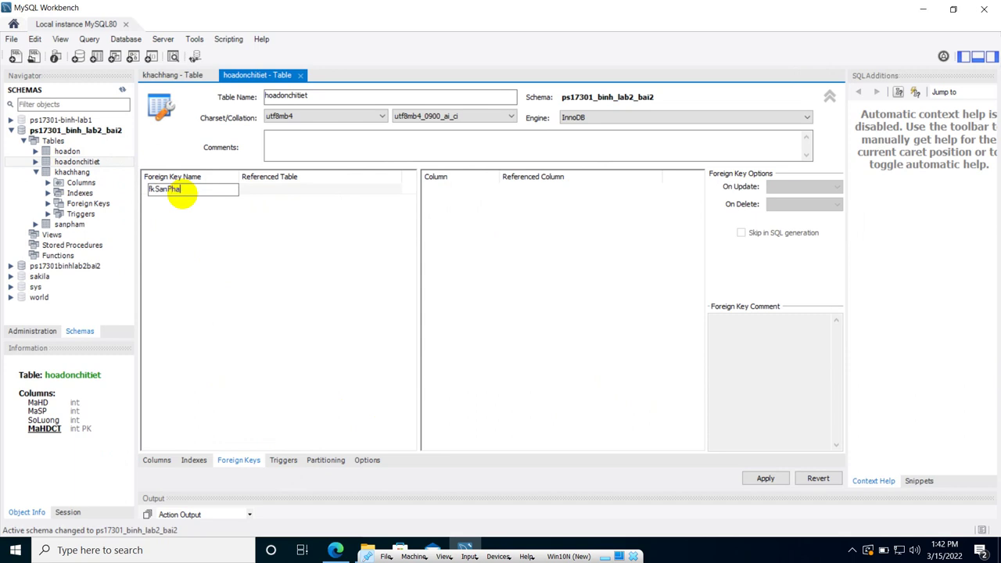
key("Tab")
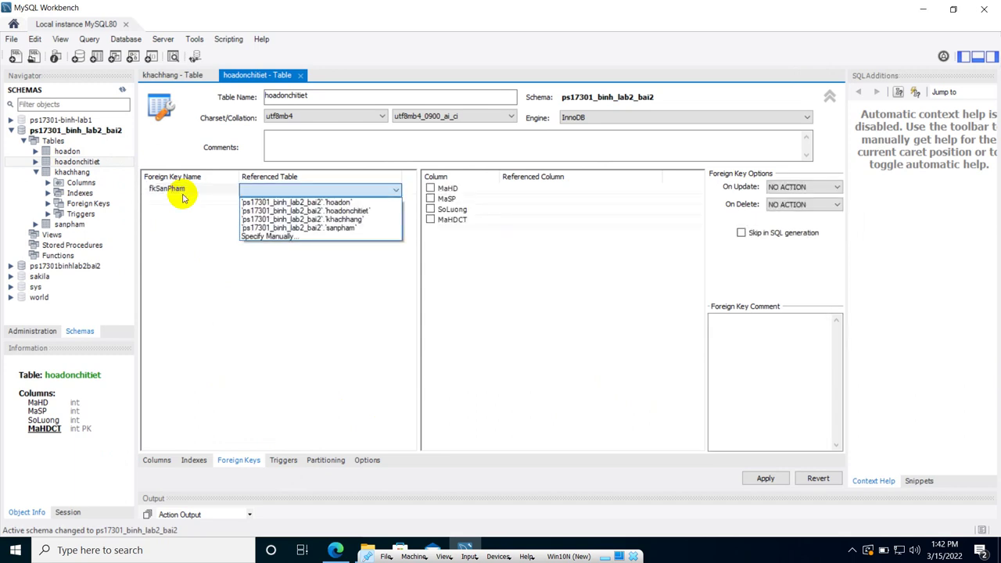
left_click(301, 227)
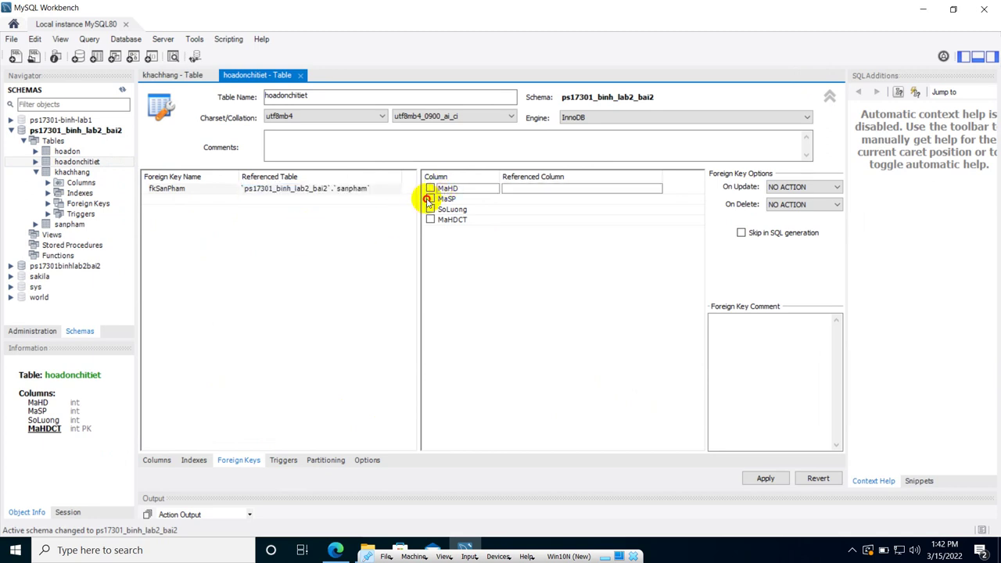
left_click(430, 199)
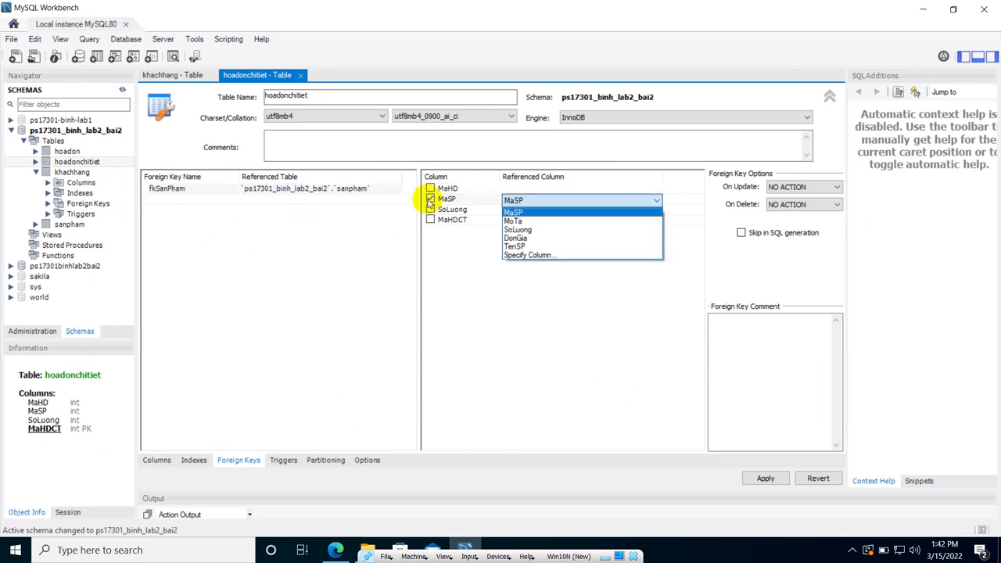
left_click(516, 211)
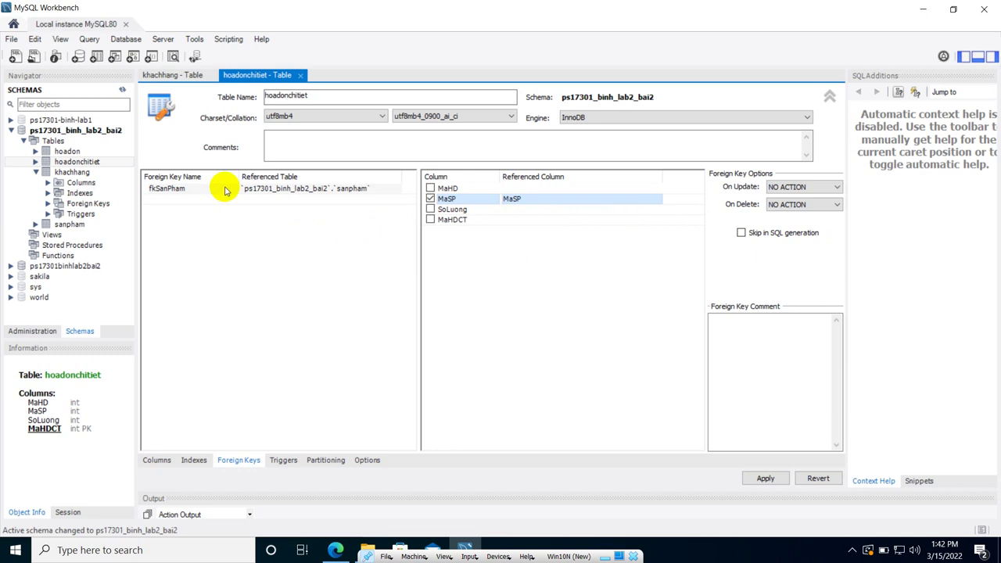
Add fkHoaDon mapping MaHD to hoadon.MaHD and review the generated ALTER TABLE script.
left_click(180, 200)
left_click(156, 200)
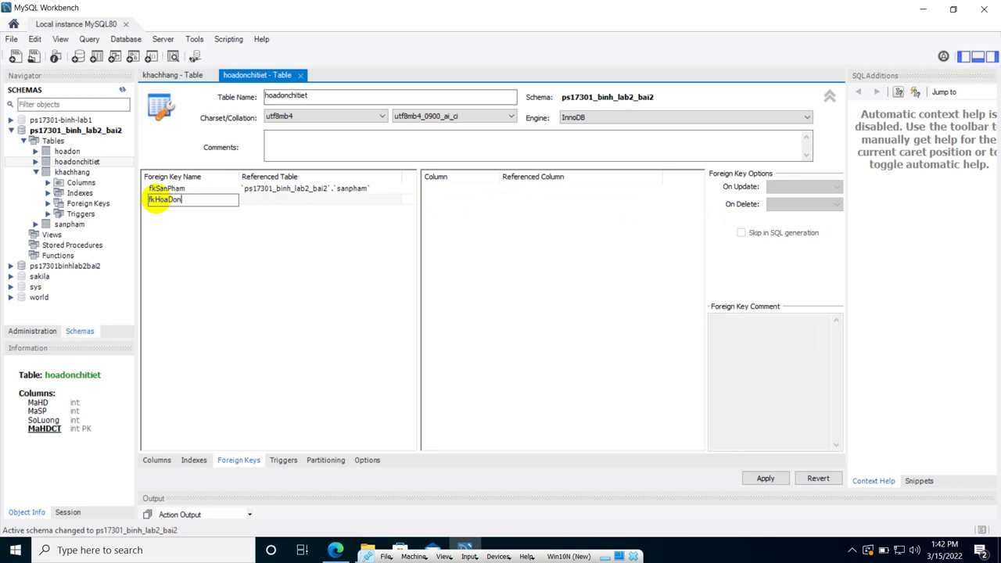
key("Tab")
key("Down")
key("Return")
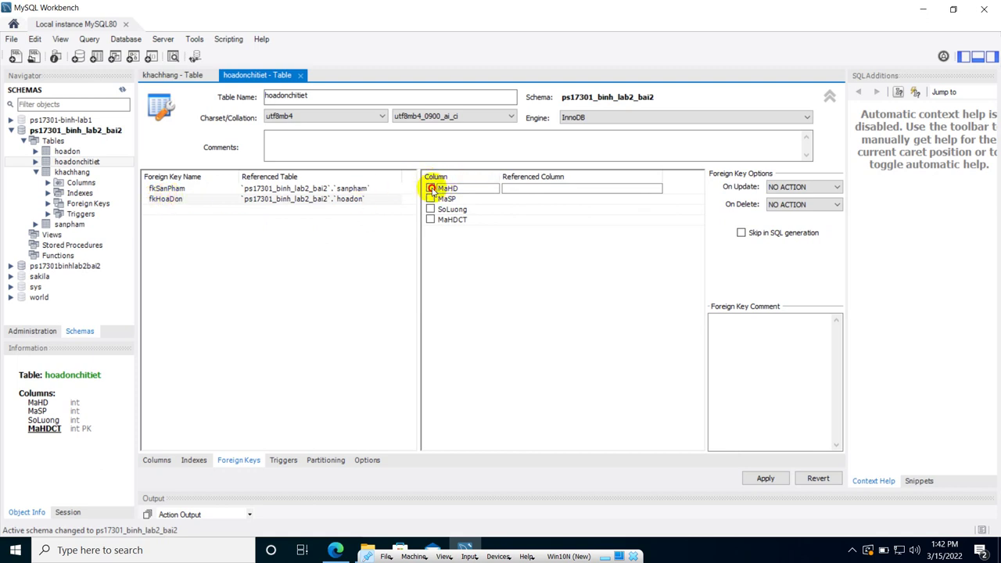
left_click(431, 190)
left_click(520, 195)
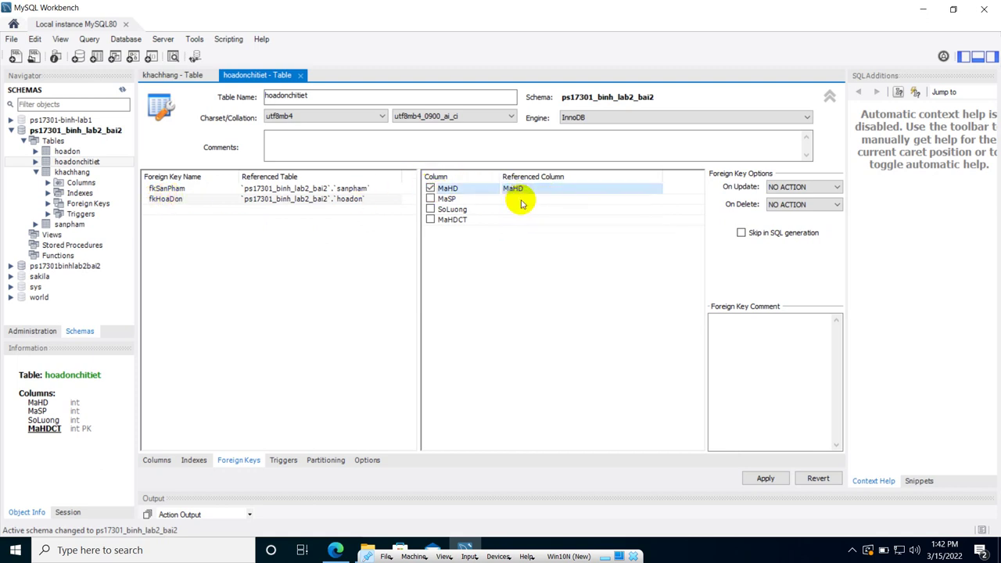
left_click(763, 478)
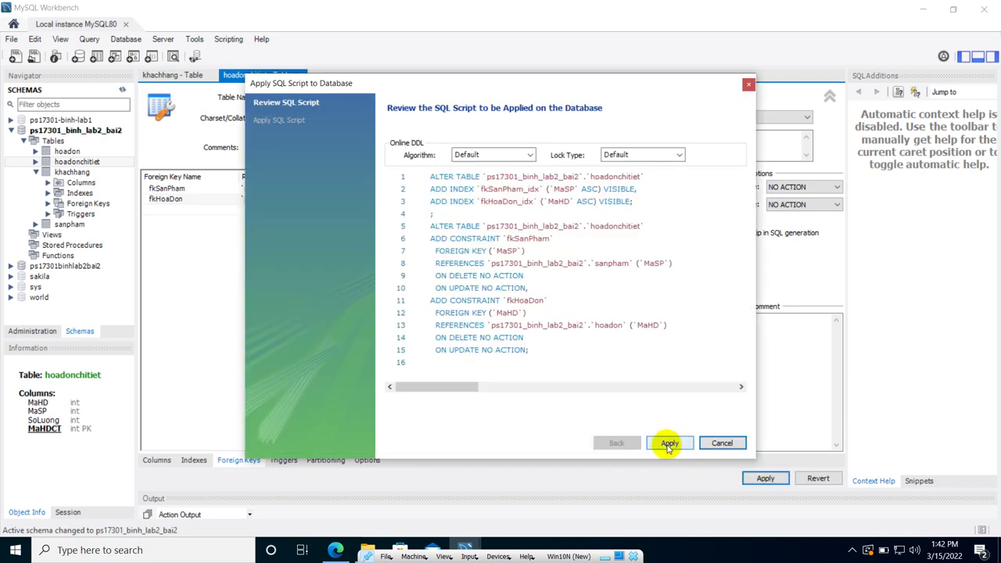
Apply the hoadonchitiet ALTER TABLE script, then close the hoadonchitiet and khachhang editors.
left_click_drag(432, 176, 468, 177)
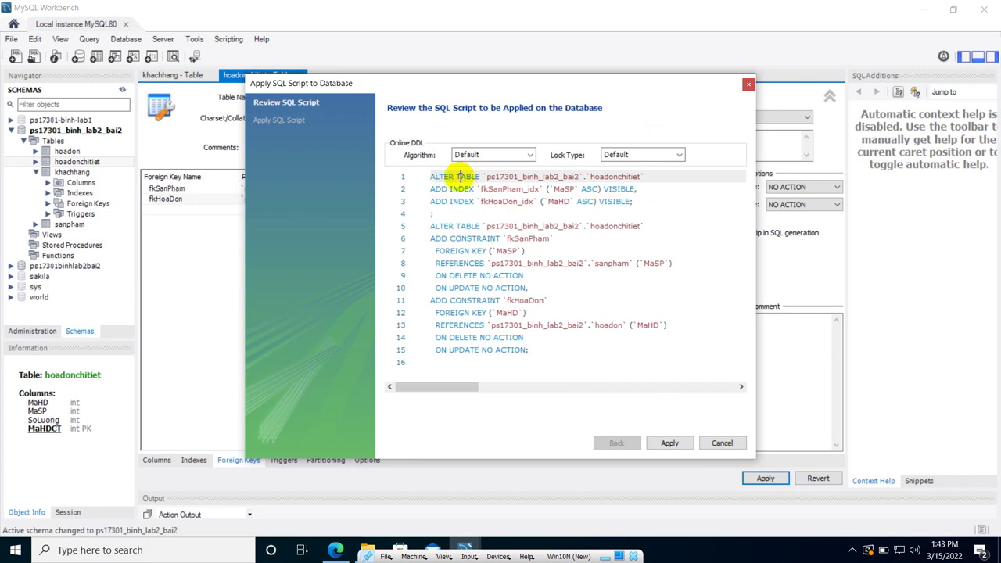
left_click(666, 442)
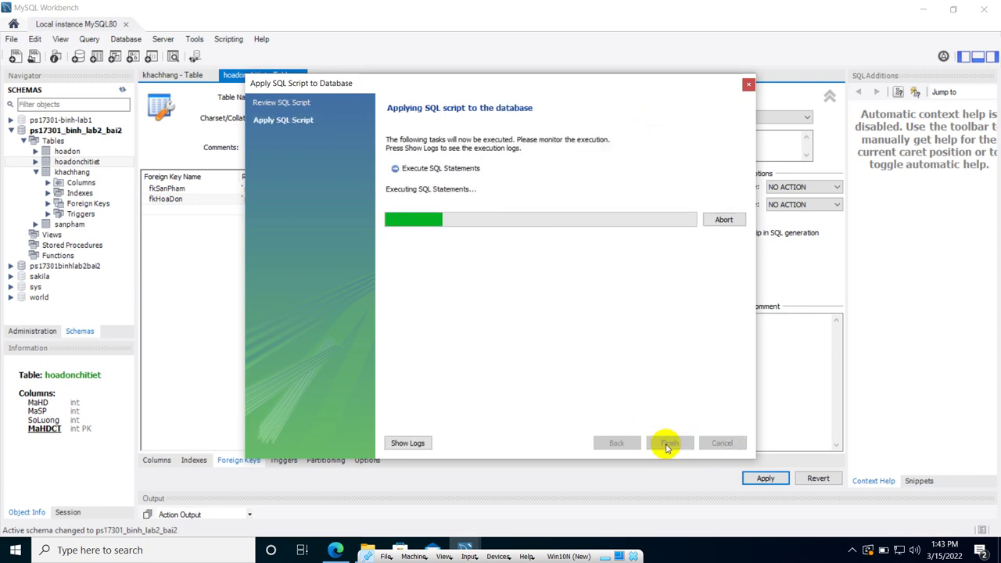
left_click(668, 444)
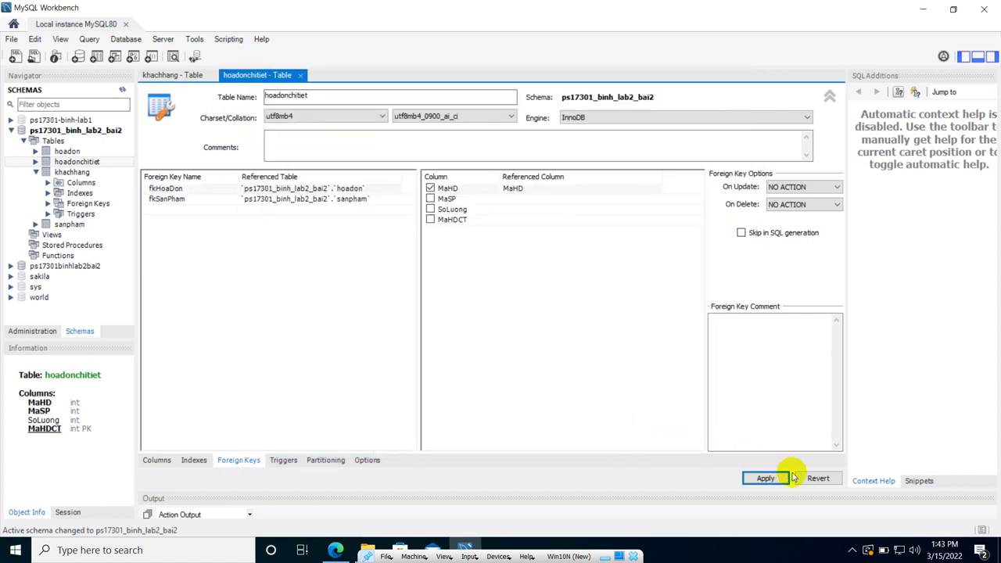
left_click(301, 78)
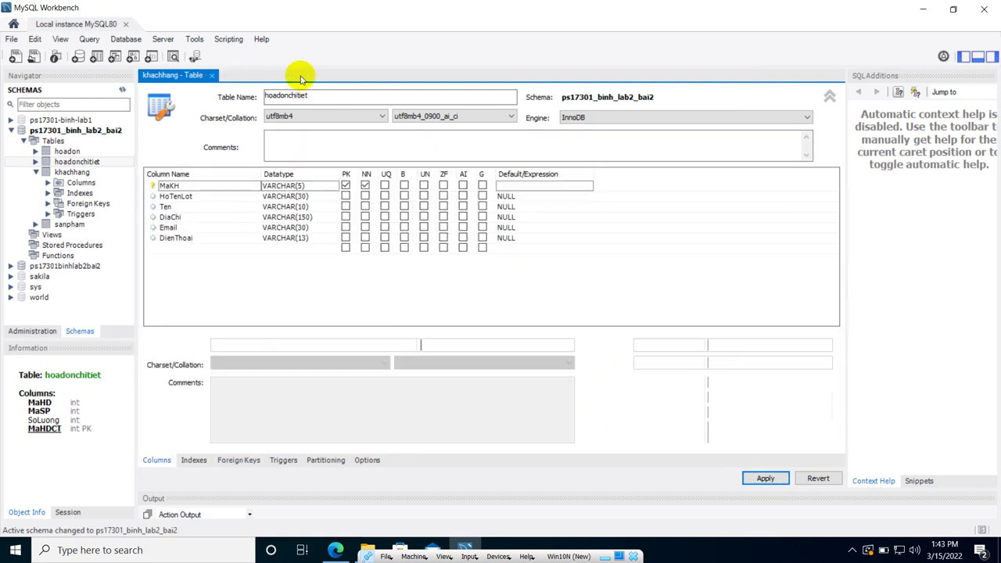
left_click(212, 76)
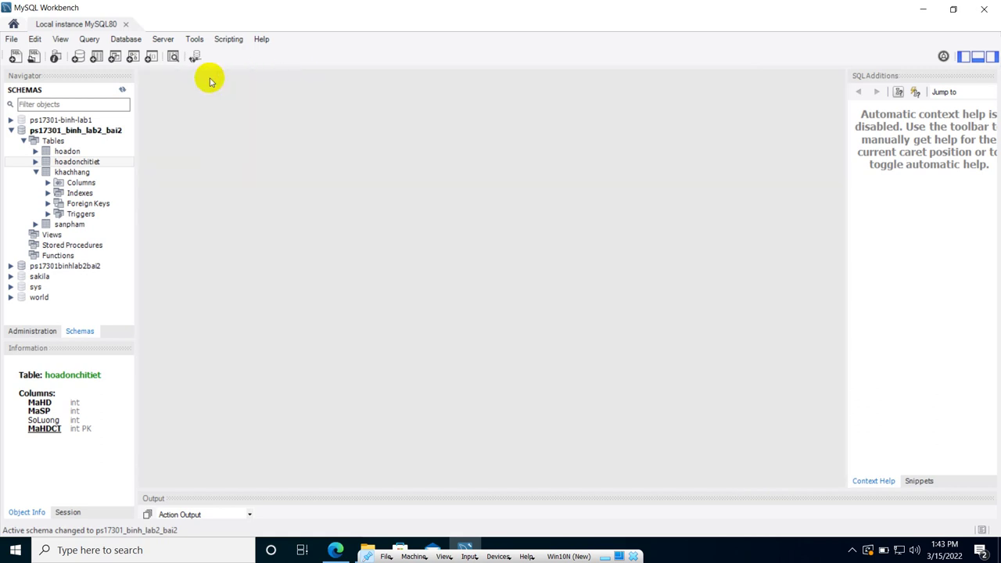
Open the hoadon table design and add a foreign key named fkKhachHang.
left_click(101, 152)
left_click(118, 151)
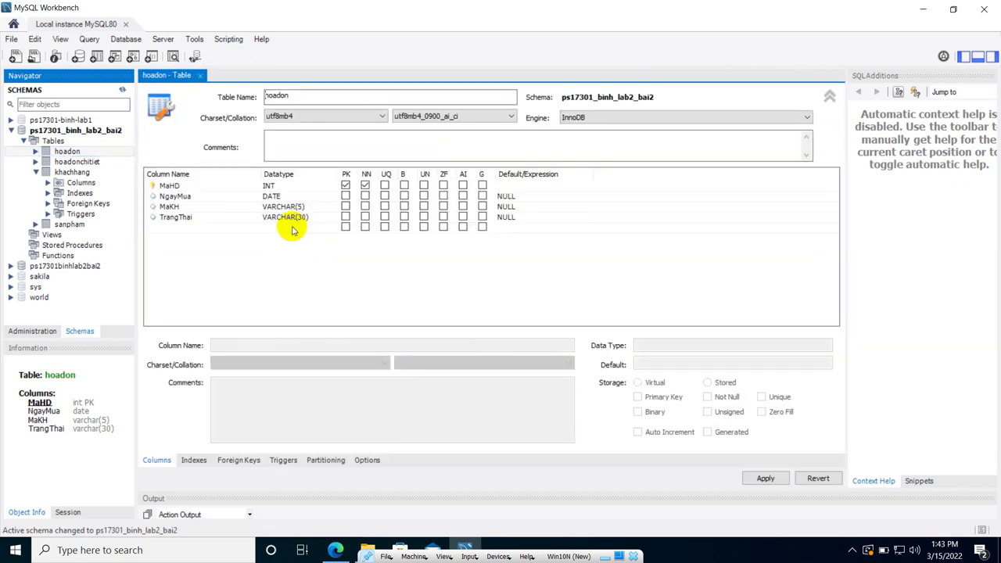
left_click(168, 206)
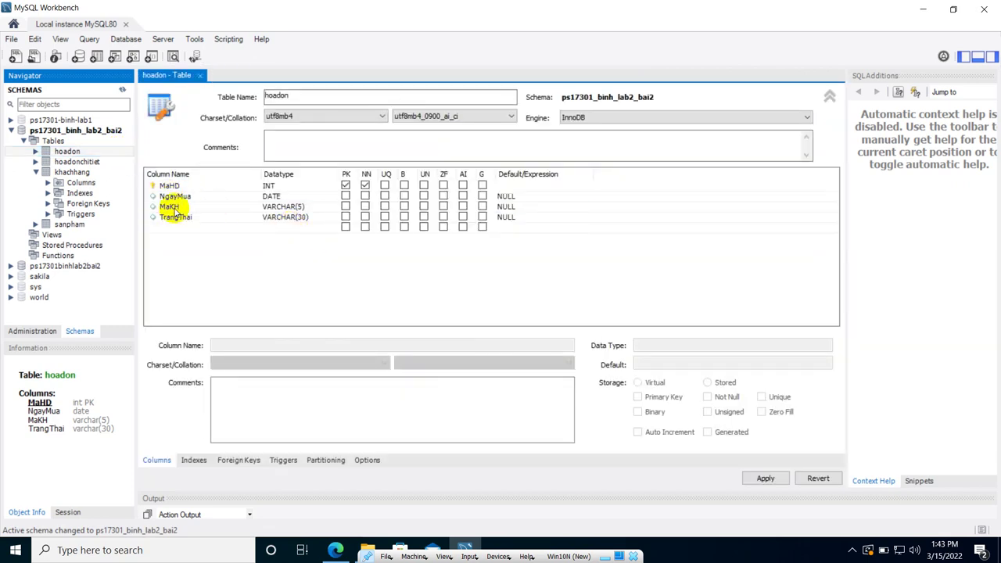
left_click(240, 461)
left_click(201, 190)
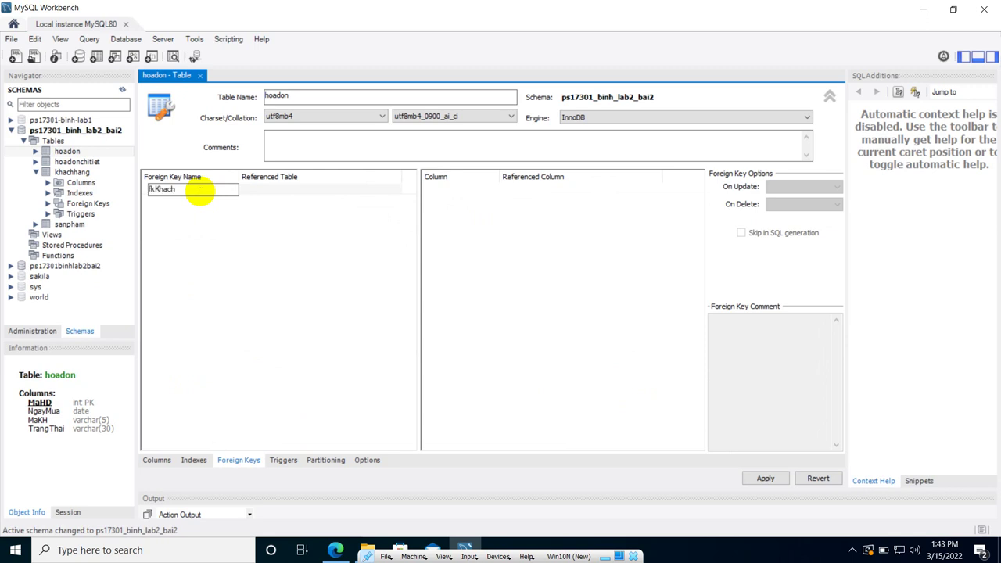
type("fkKhachHang")
left_click(248, 190)
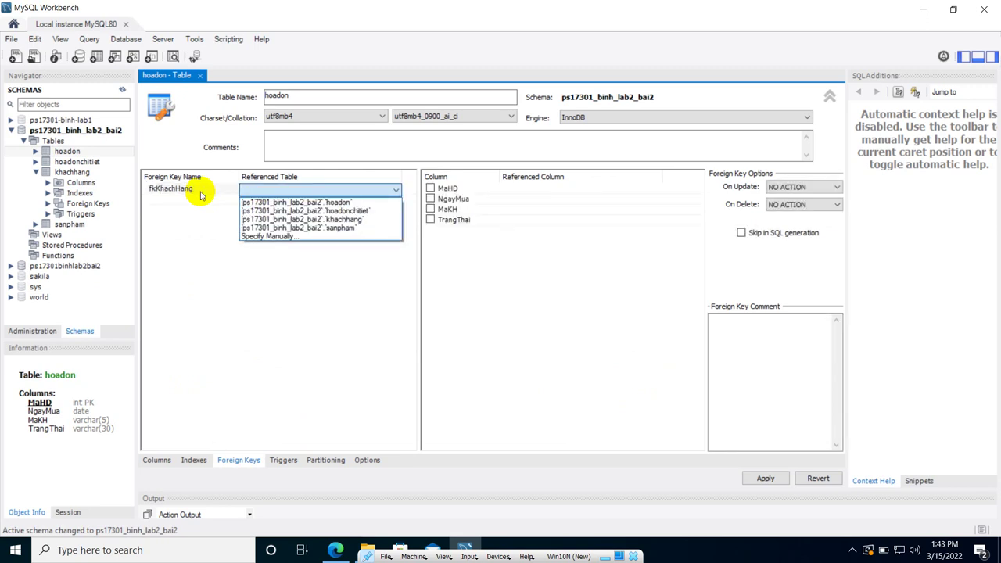
Set khachhang as fkKhachHang's referenced table and browse its column choices.
left_click(320, 221)
left_click(431, 189)
left_click(430, 188)
left_click(431, 189)
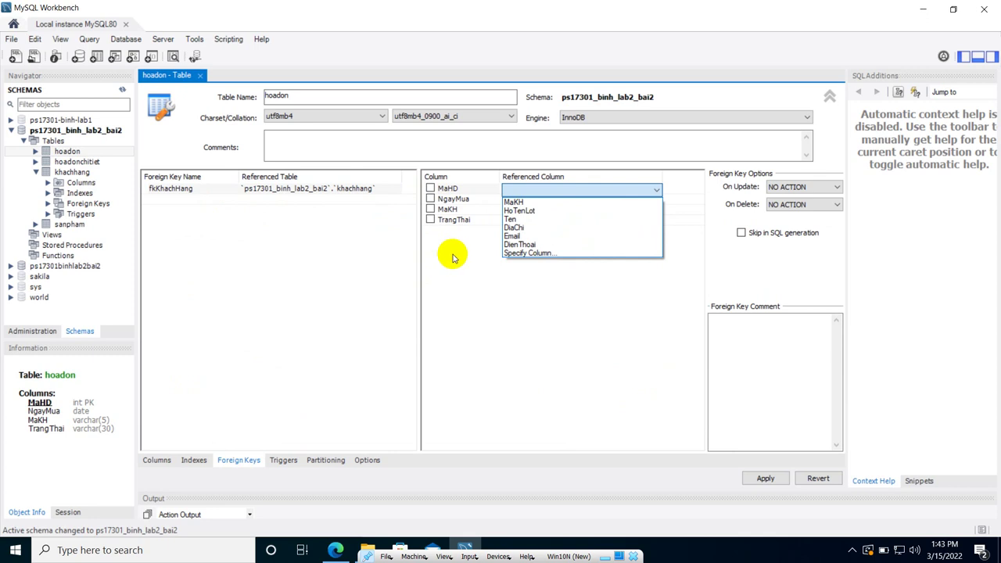
left_click(430, 190)
left_click(430, 189)
left_click(471, 199)
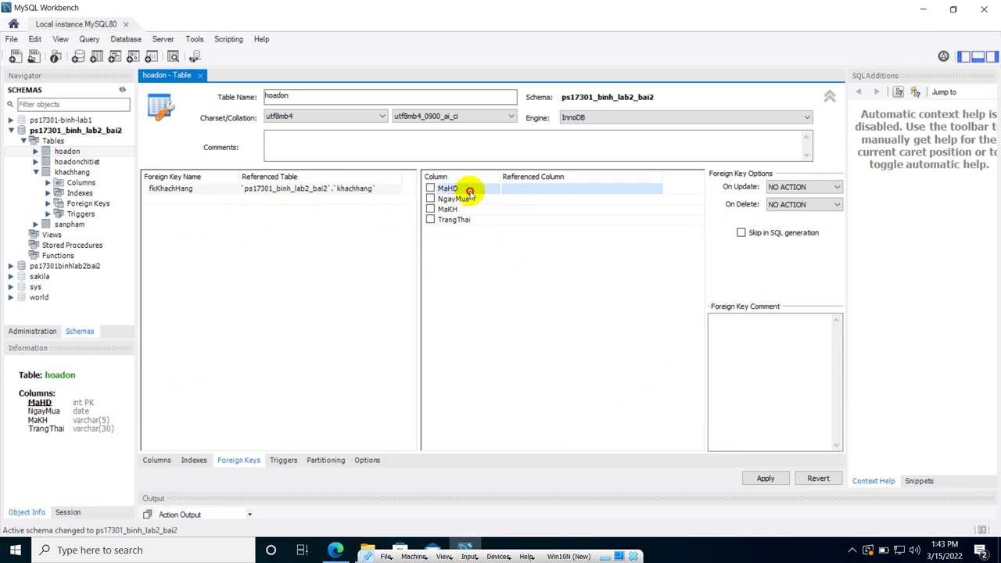
left_click(430, 193)
left_click(429, 205)
left_click(433, 210)
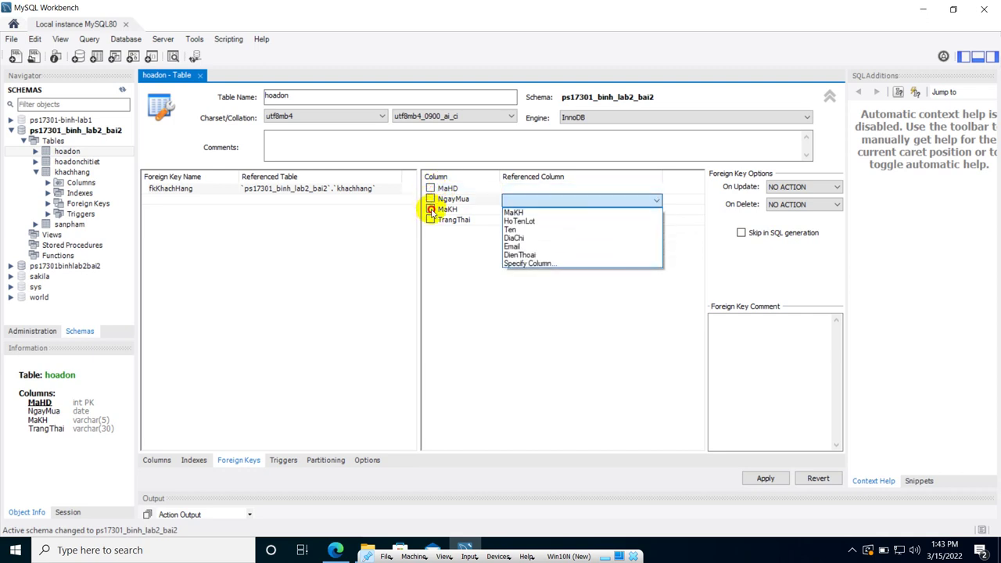
left_click(433, 222)
left_click(431, 220)
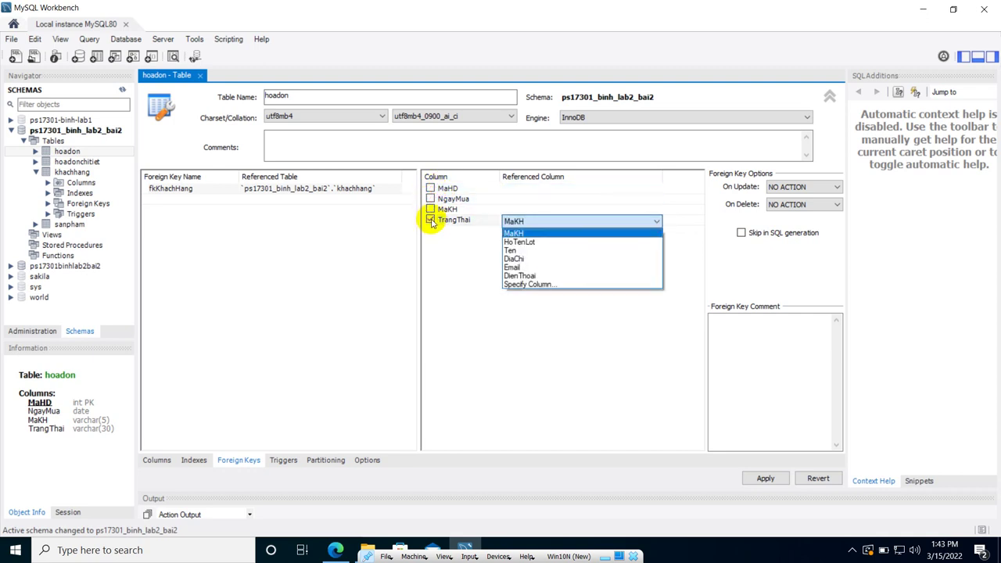
left_click(432, 219)
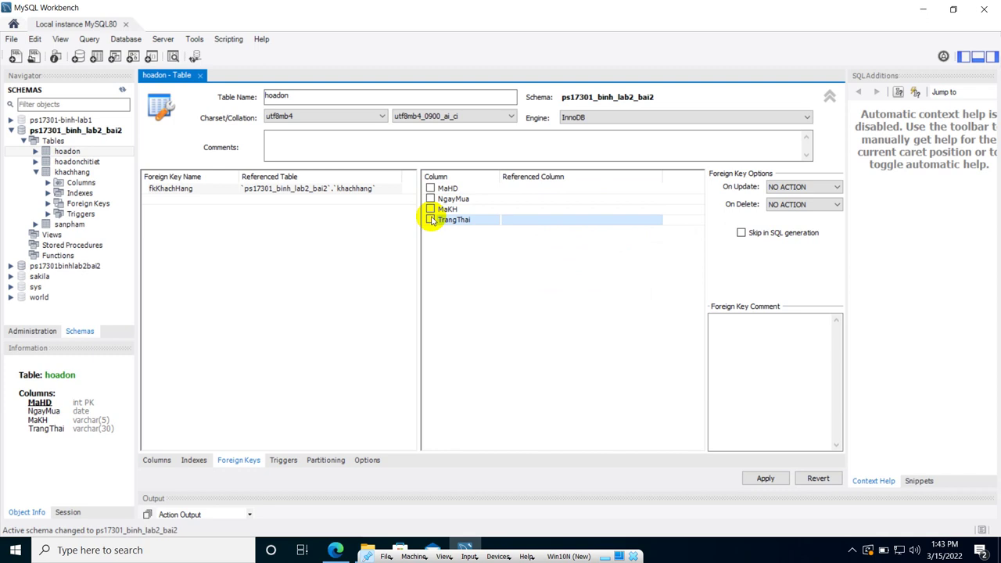
Tick MaKH as the key column and map it to khachhang's MaKH.
left_click(431, 209)
left_click(432, 211)
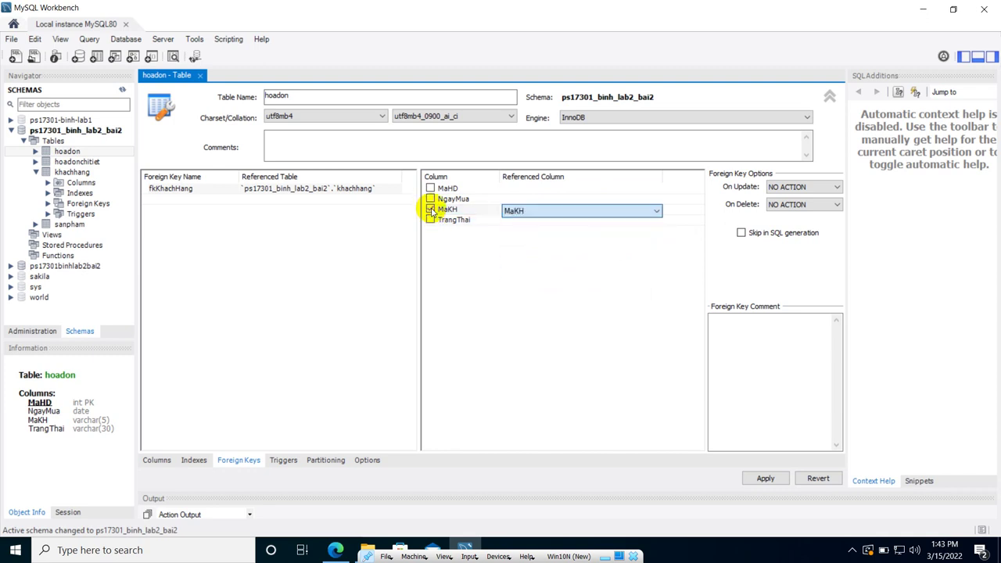
left_click(432, 211)
left_click(430, 190)
left_click(430, 189)
left_click(430, 189)
left_click(431, 189)
left_click(431, 189)
left_click(431, 189)
left_click(430, 189)
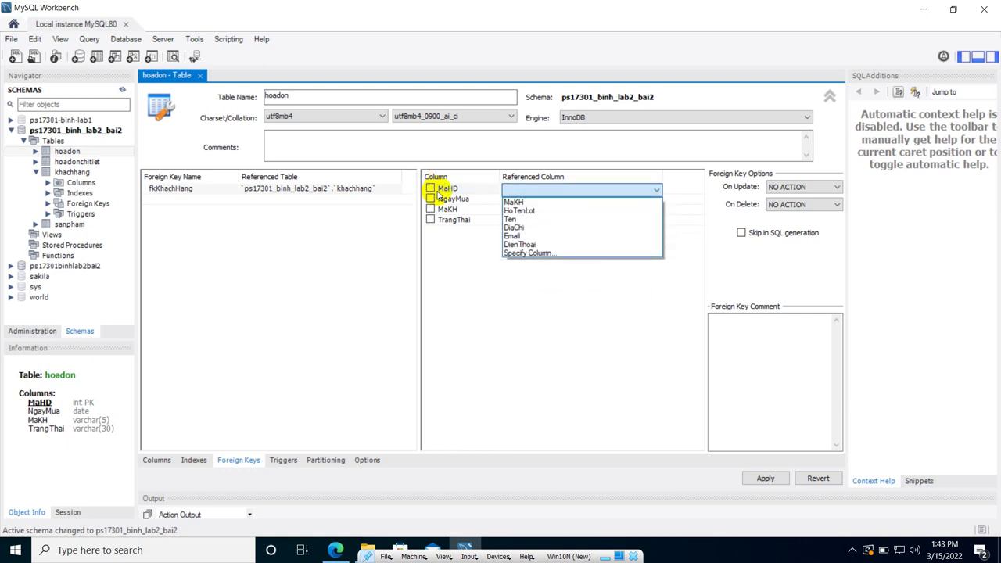
left_click(431, 190)
left_click(431, 189)
left_click(432, 200)
left_click(432, 200)
left_click(432, 201)
left_click(431, 200)
left_click(431, 200)
left_click(430, 210)
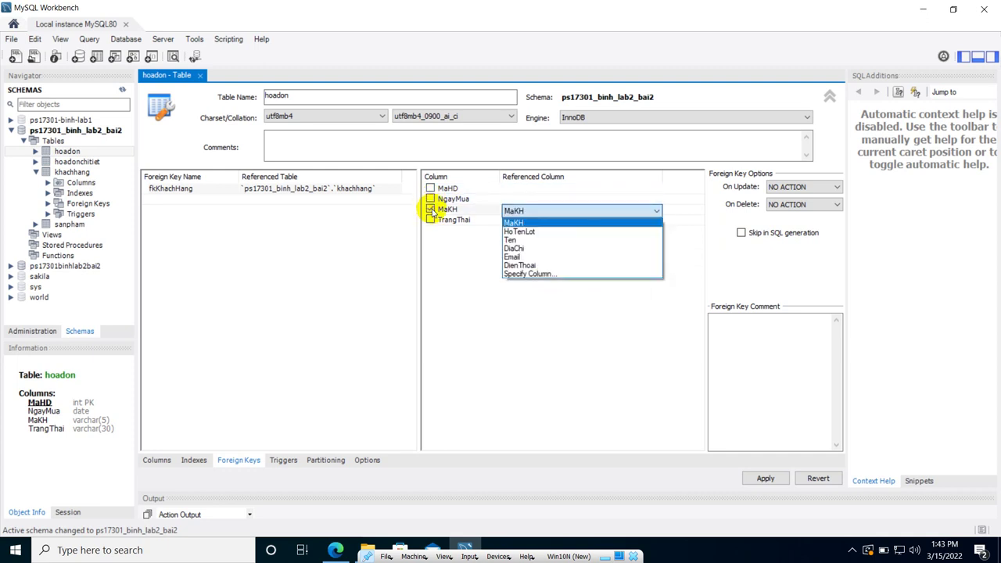
left_click(521, 223)
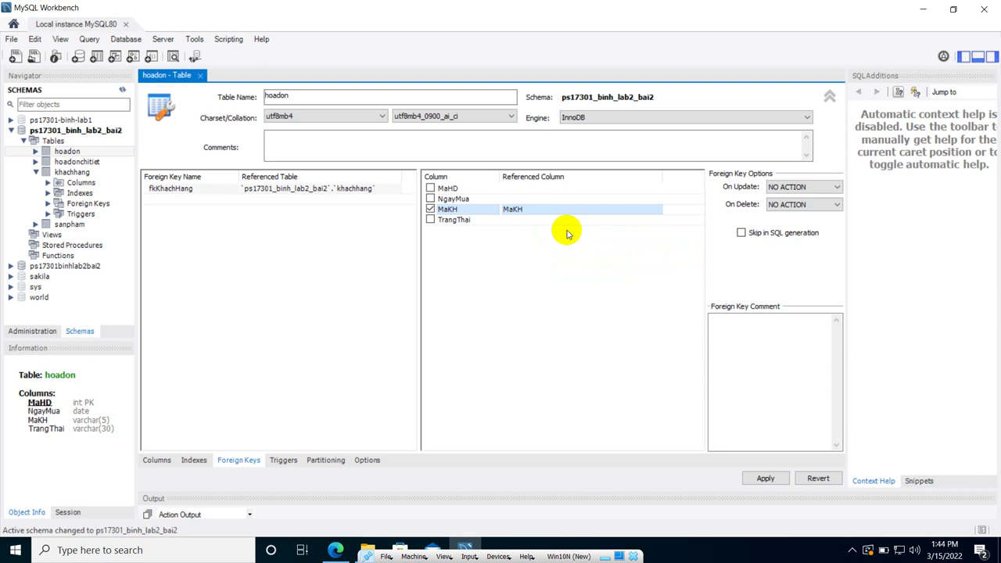
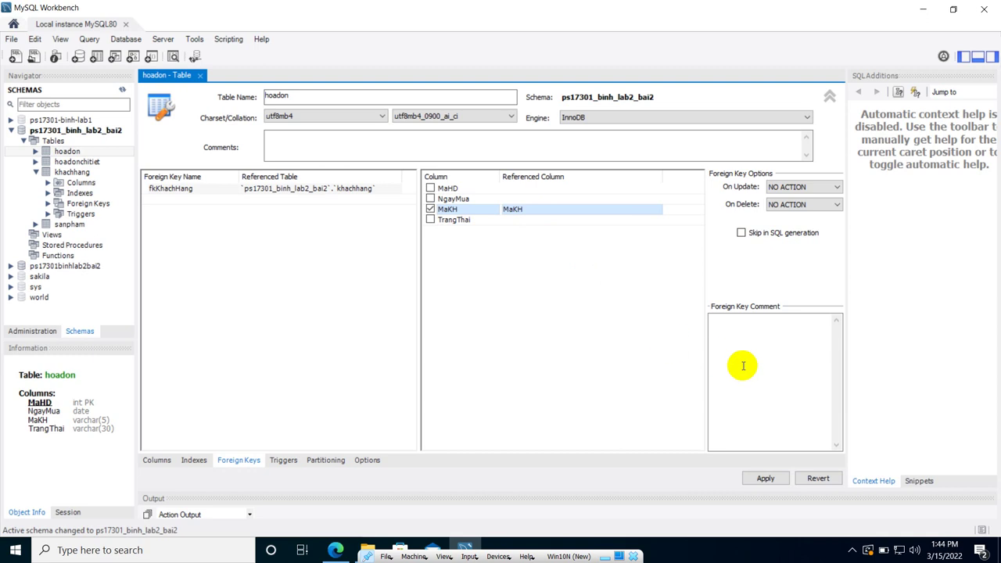
Apply the ALTER TABLE script adding fkKhachHang (hoadon.MaKH → khachhang.MaKH) to the database.
left_click(769, 479)
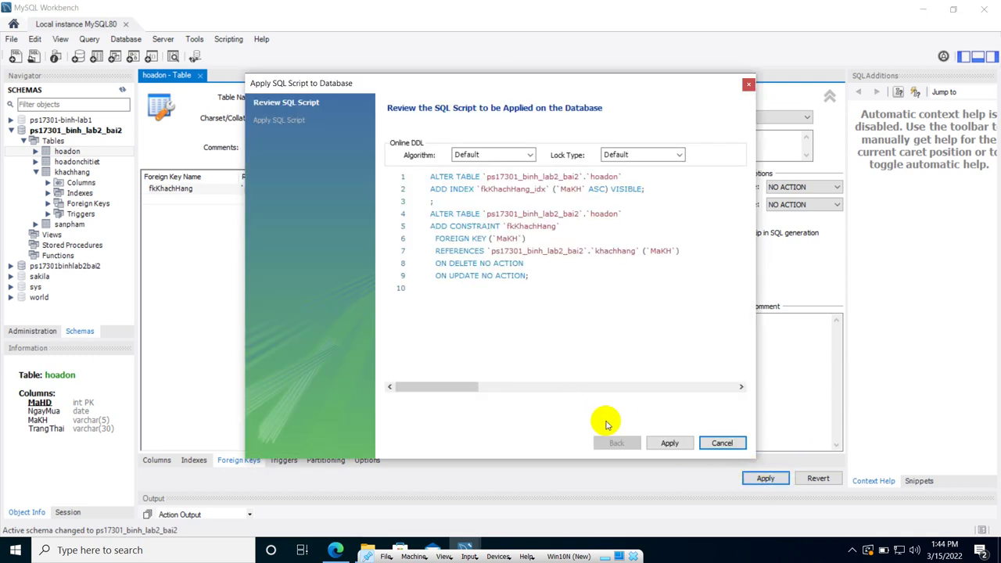
left_click(669, 443)
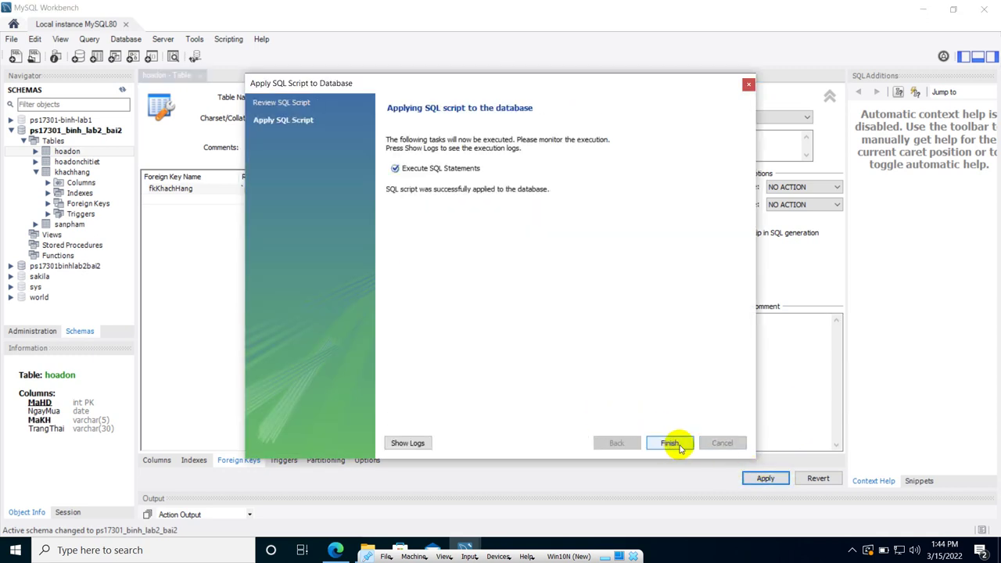
left_click(669, 442)
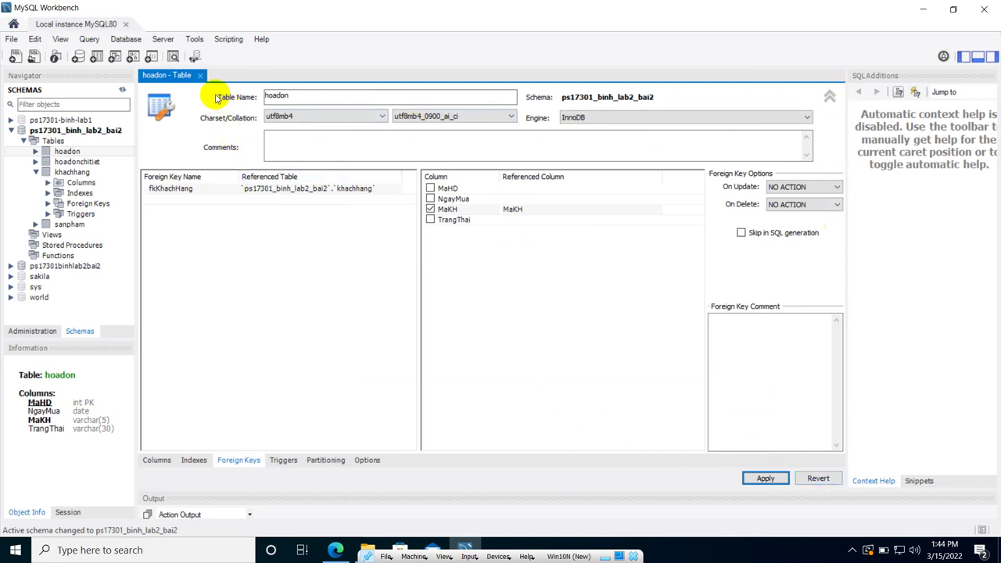
Close the hoadon table editor, collapse khachhang in the Navigator, and show the Database menu.
left_click(200, 76)
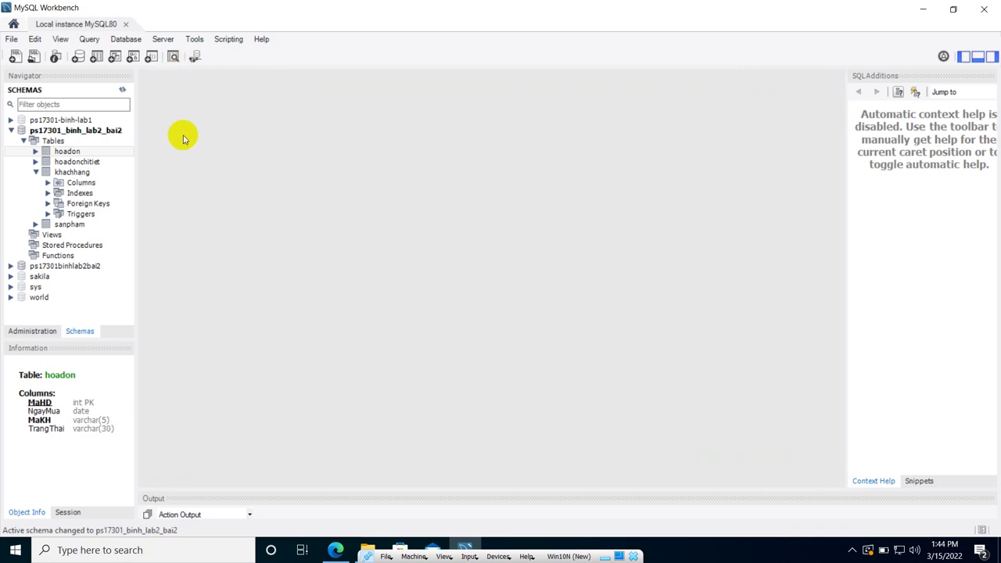
left_click(35, 172)
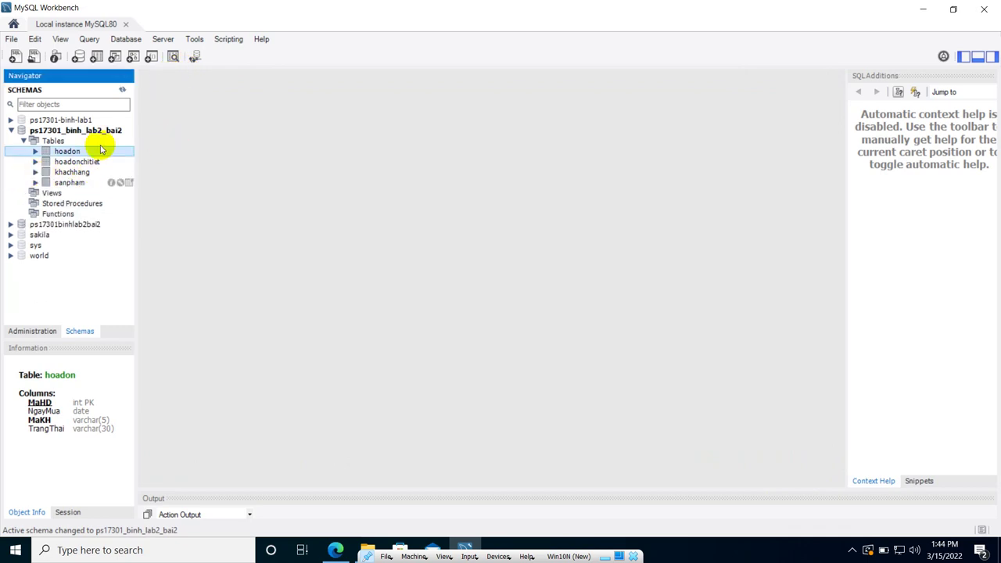
left_click(127, 39)
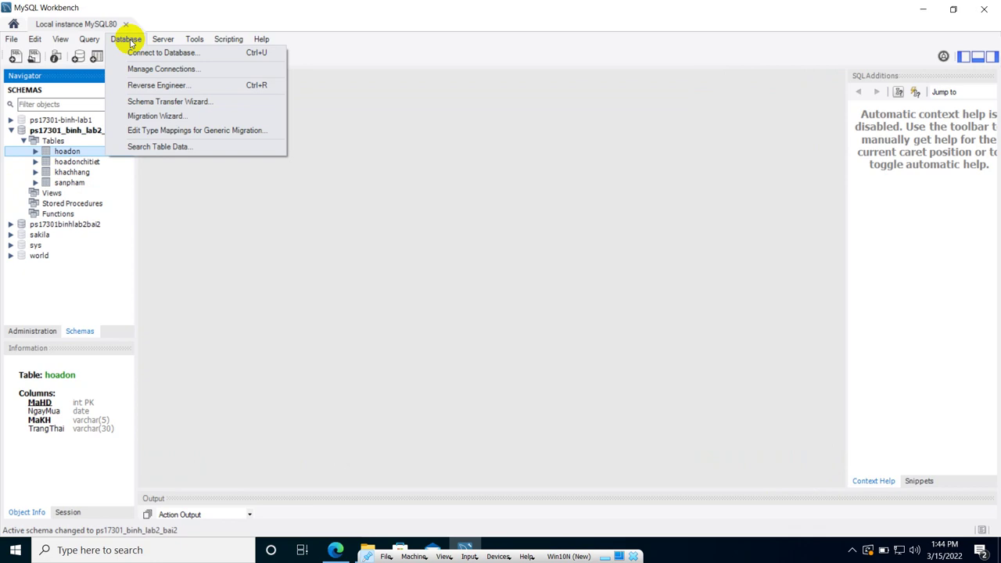
Start Reverse Engineer and connect to the local MySQL server as root.
left_click(130, 87)
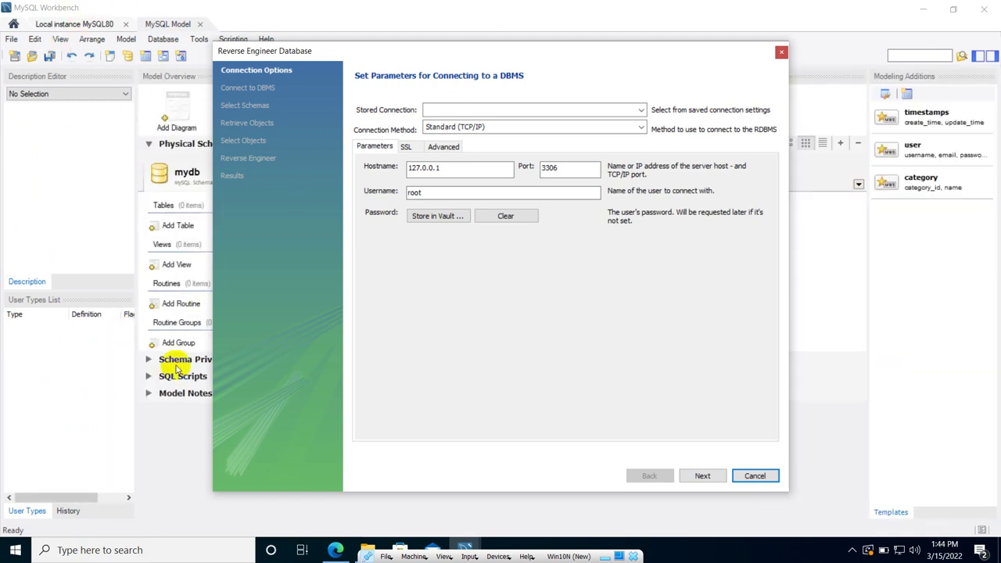
left_click(702, 477)
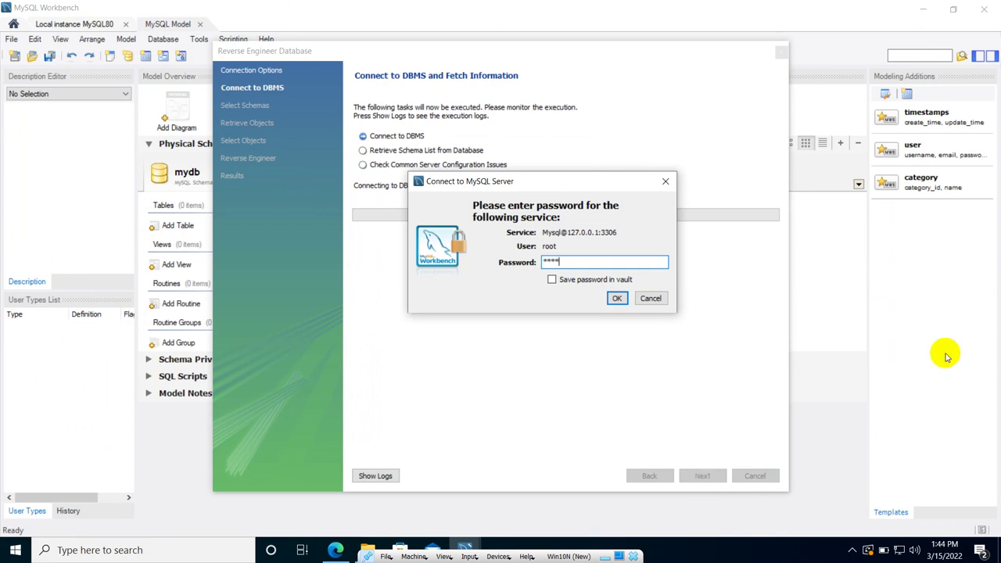
left_click(617, 297)
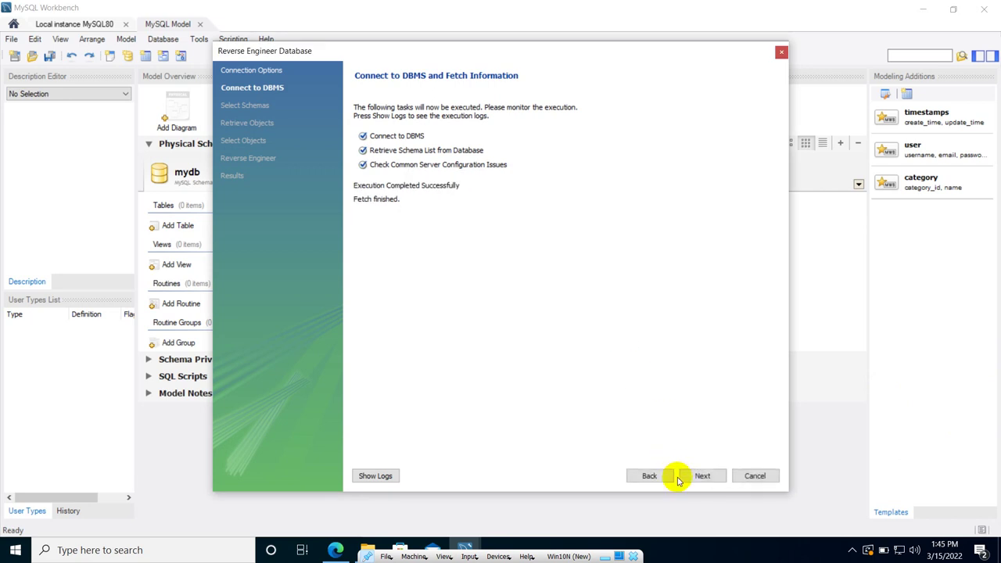
left_click(701, 476)
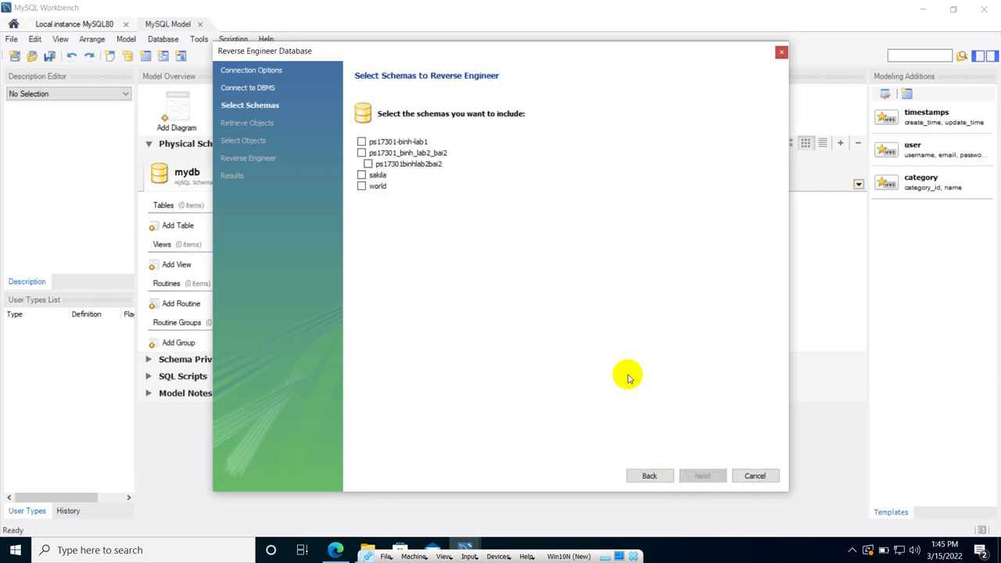
Select ps17301_binh_lab2_bai2 and ps17301binhlab2bai2 and import their 8 tables onto an EER diagram.
left_click(395, 154)
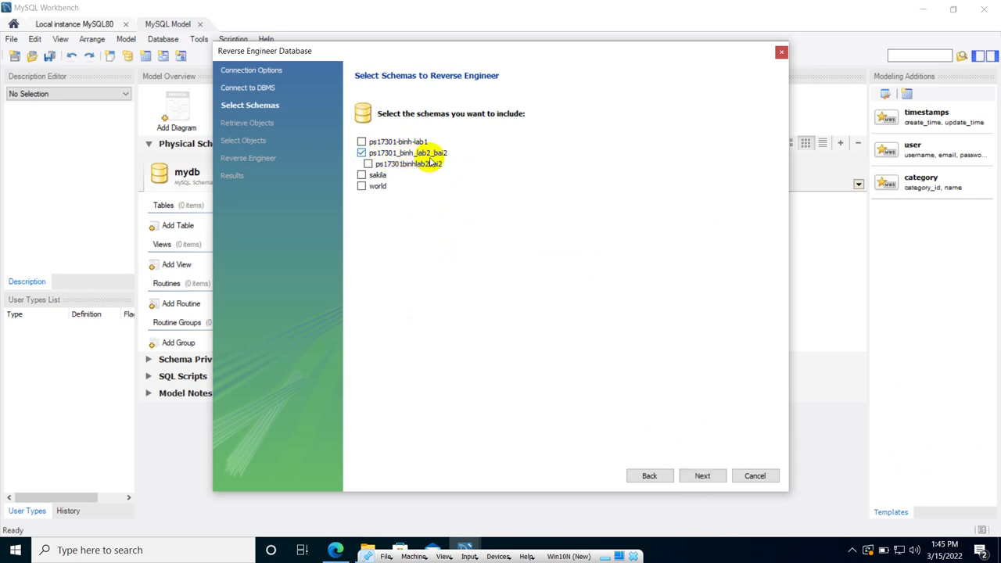
left_click(368, 164)
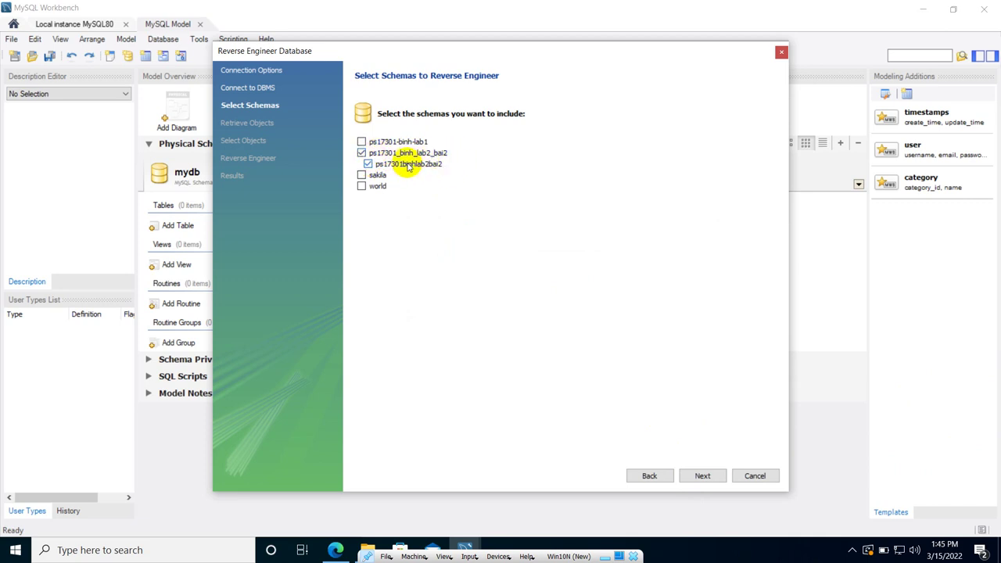
left_click(702, 476)
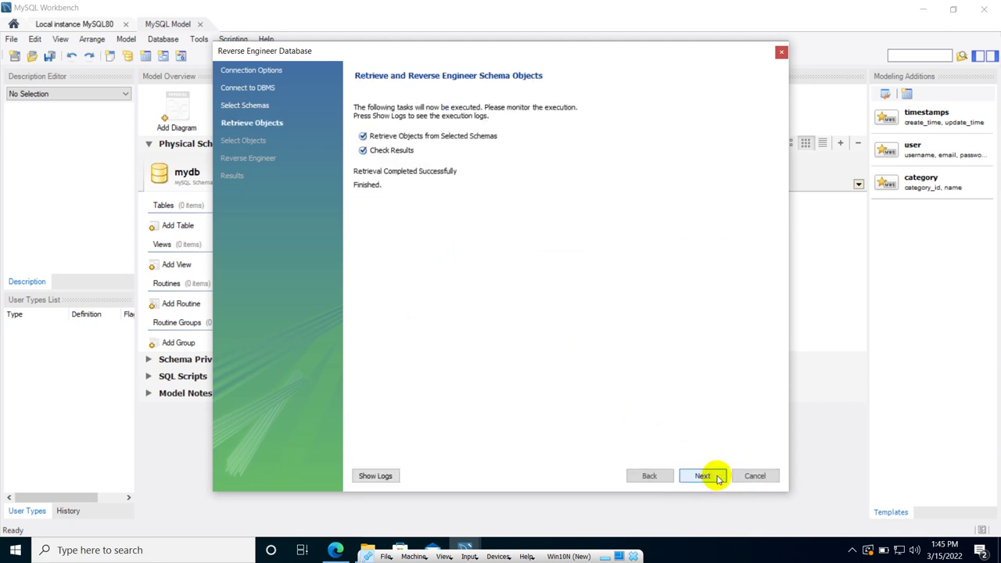
left_click(716, 477)
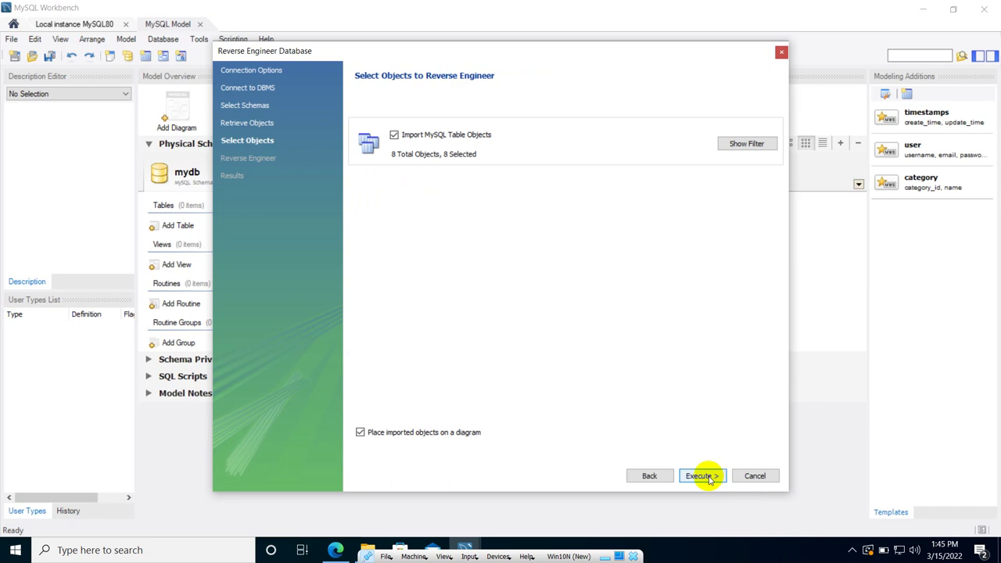
left_click(697, 476)
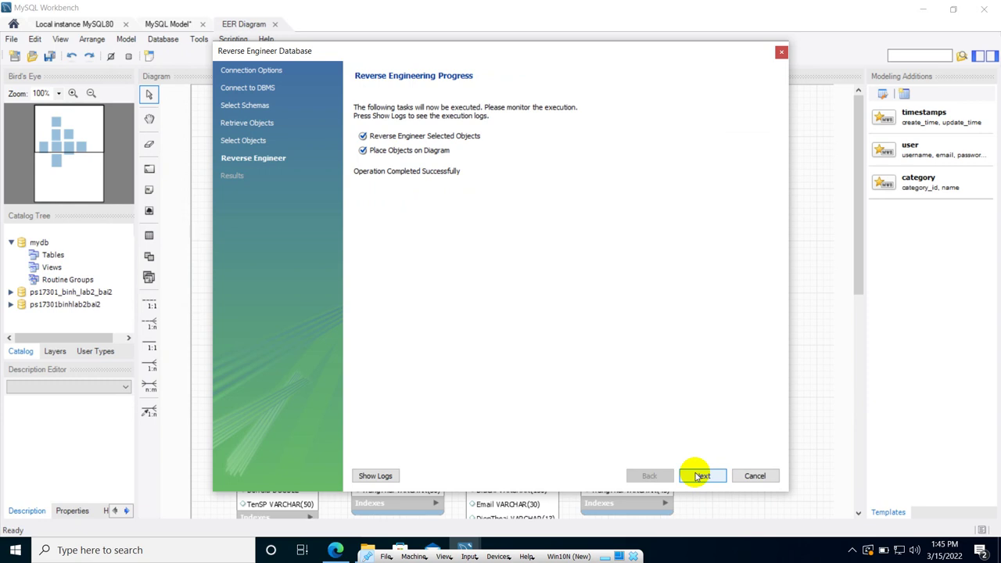
left_click(701, 476)
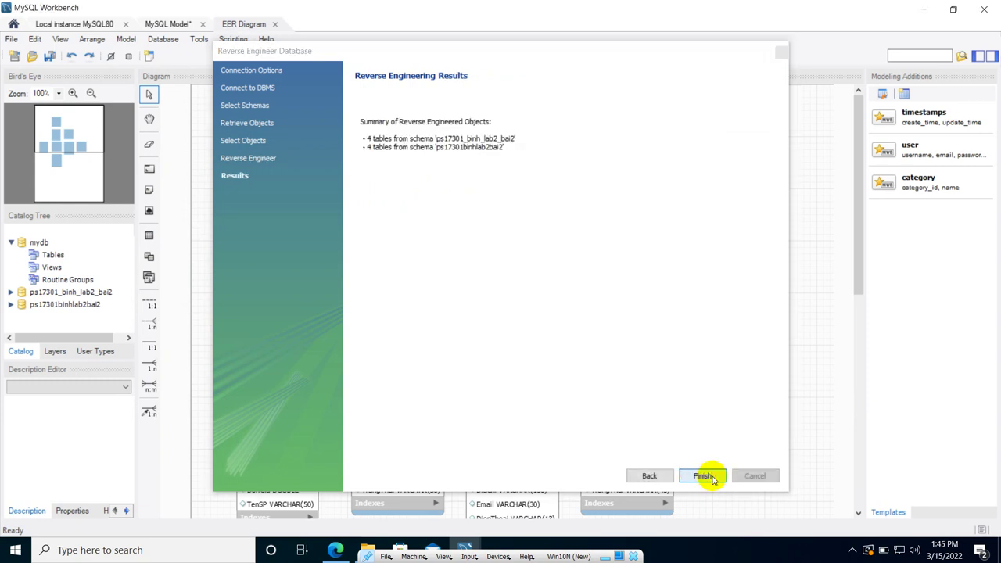
left_click(708, 475)
Spread out the hoadon, hoadonchitiet, sanpham and khachhang boxes so they no longer overlap.
scroll(704, 363, "down", 2)
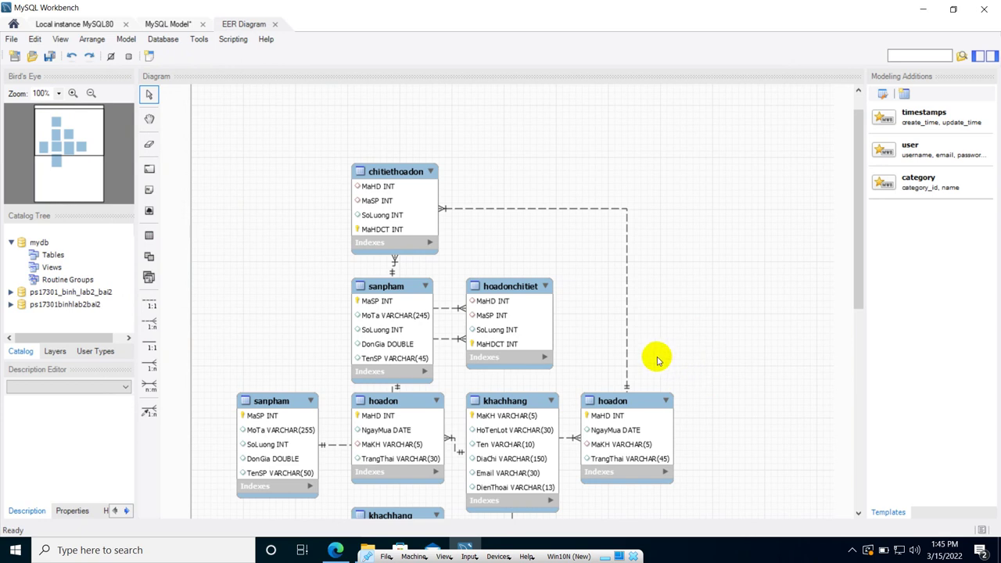
scroll(627, 344, "down", 1)
scroll(629, 344, "down", 3)
left_click_drag(628, 345, 746, 310)
left_click(504, 249)
left_click_drag(481, 222, 243, 229)
left_click_drag(315, 341, 286, 371)
left_click_drag(509, 337, 514, 320)
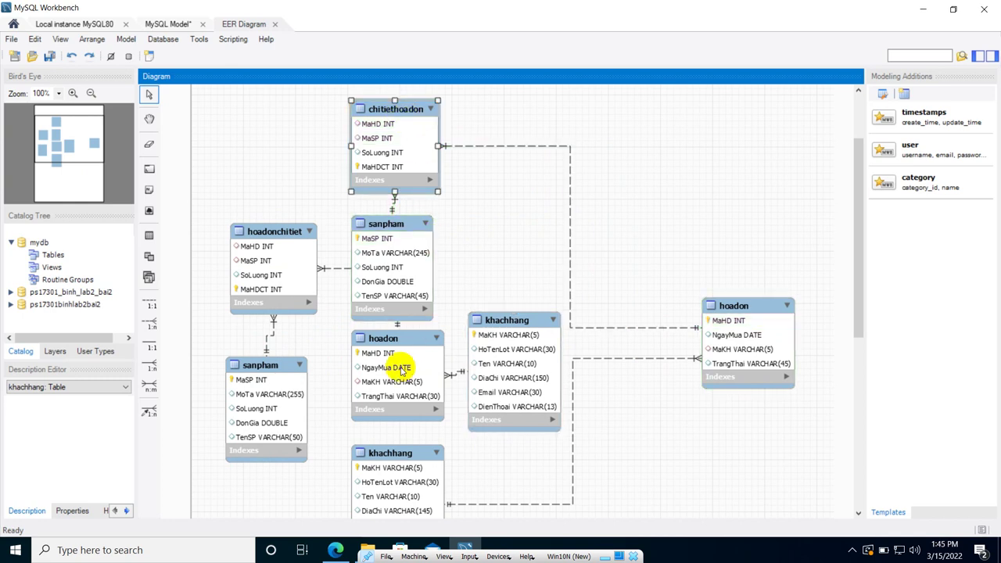
Fine-tune the layout so each hoadon table sits beside its linked khachhang, then deselect.
left_click(256, 234)
mouse_move(256, 234)
left_mouse_down()
mouse_move(244, 234)
mouse_move(252, 234)
left_mouse_up()
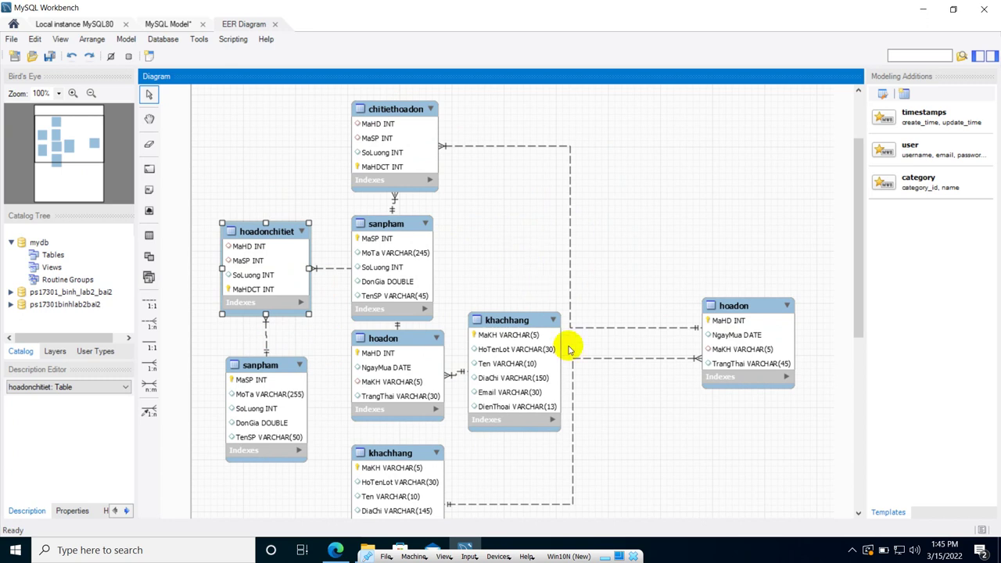
left_click_drag(757, 307, 598, 135)
left_click_drag(397, 447, 724, 278)
left_click_drag(516, 321, 542, 352)
left_click_drag(423, 346, 424, 369)
mouse_move(541, 353)
left_mouse_down()
mouse_move(545, 367)
mouse_move(551, 360)
left_mouse_up()
left_click(678, 449)
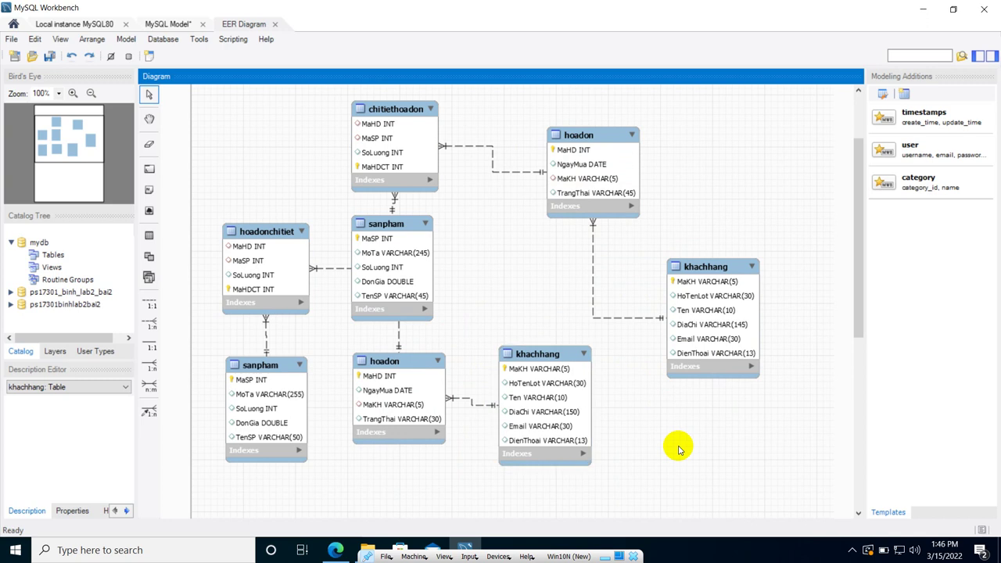
Save the model as ERD 1.mwb in the COM2012 folder and close the EER diagram.
left_click(50, 61)
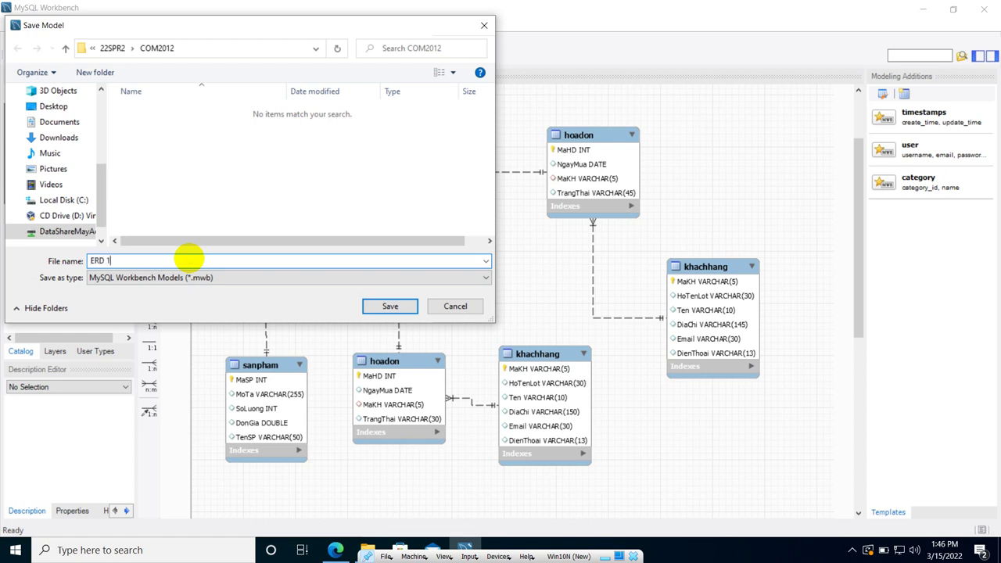
left_click(396, 305)
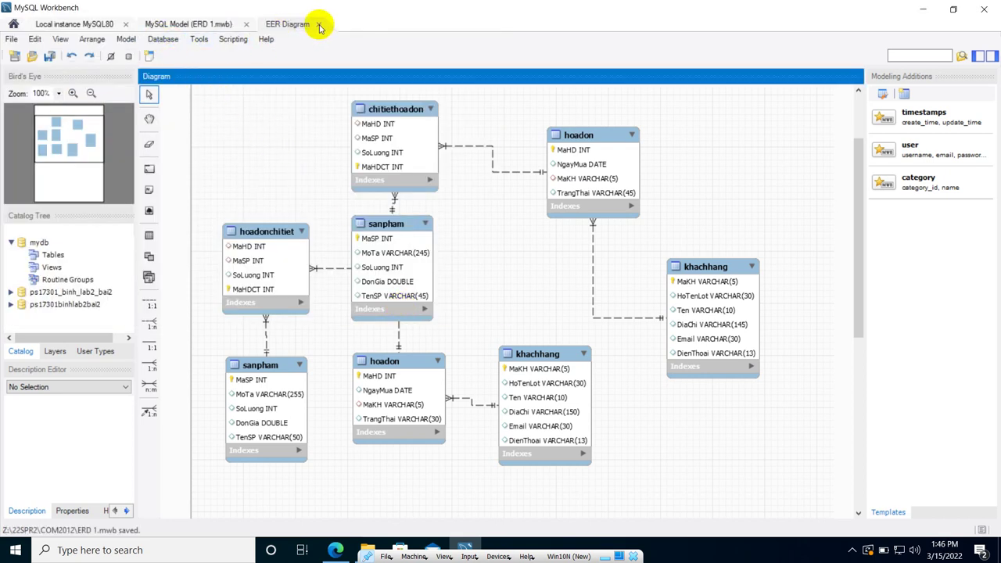
left_click(320, 25)
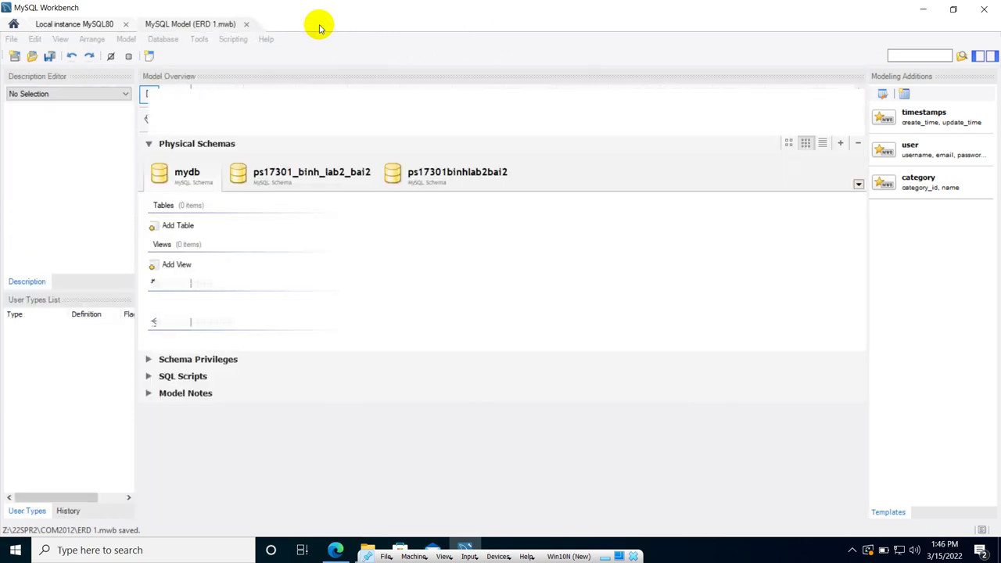
Launch Reverse Engineer again and connect to the local MySQL server.
left_click(153, 41)
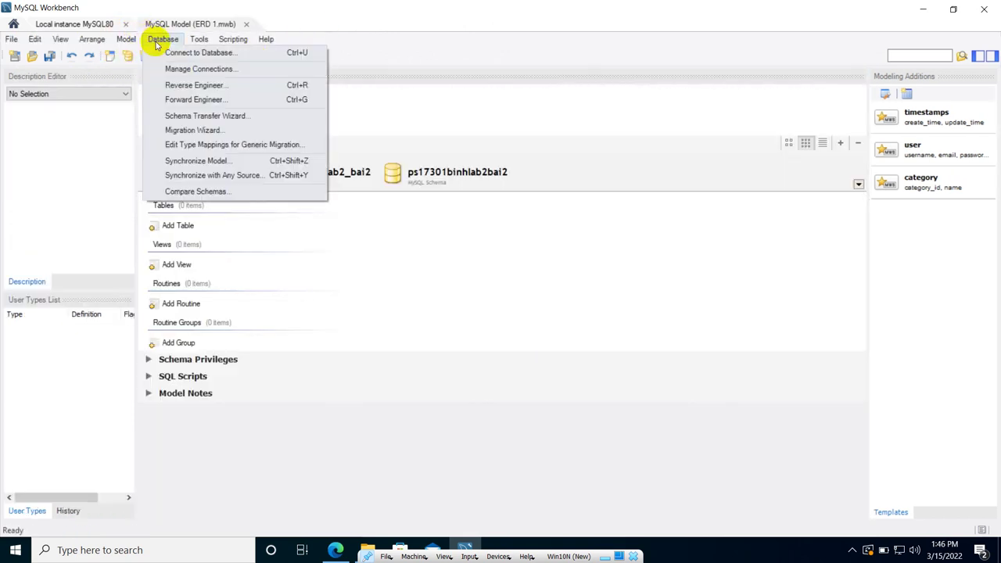
left_click(175, 91)
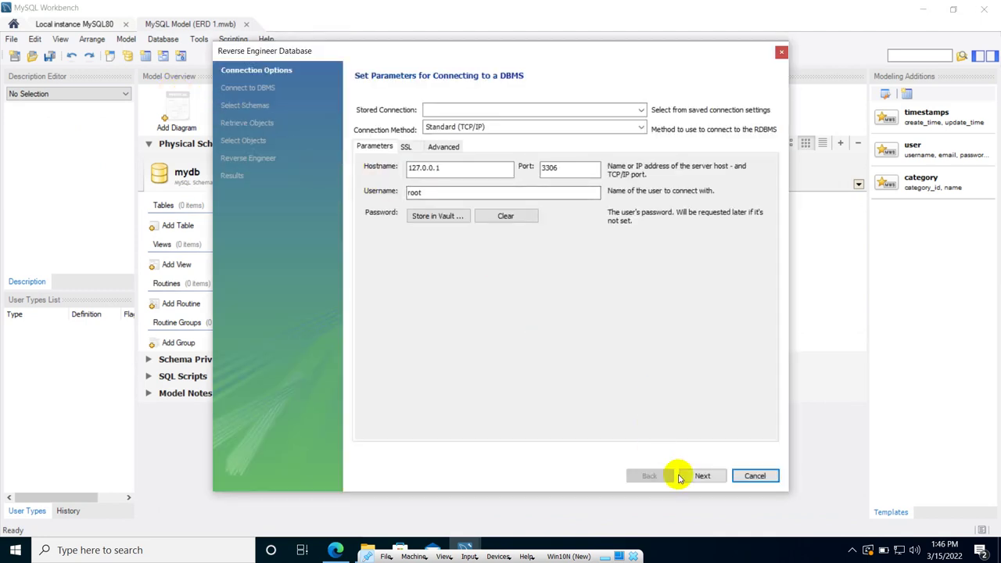
left_click(702, 475)
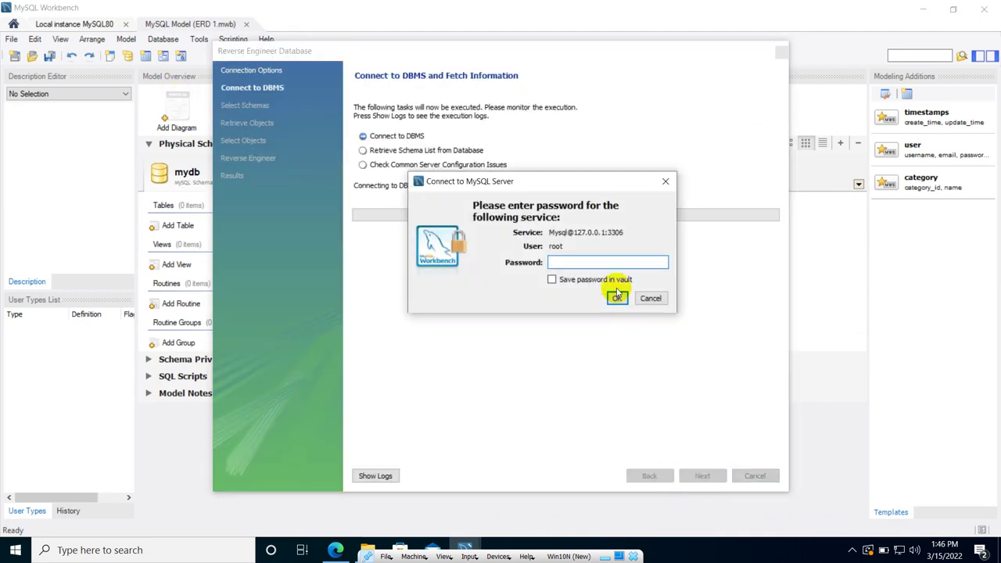
left_click(616, 298)
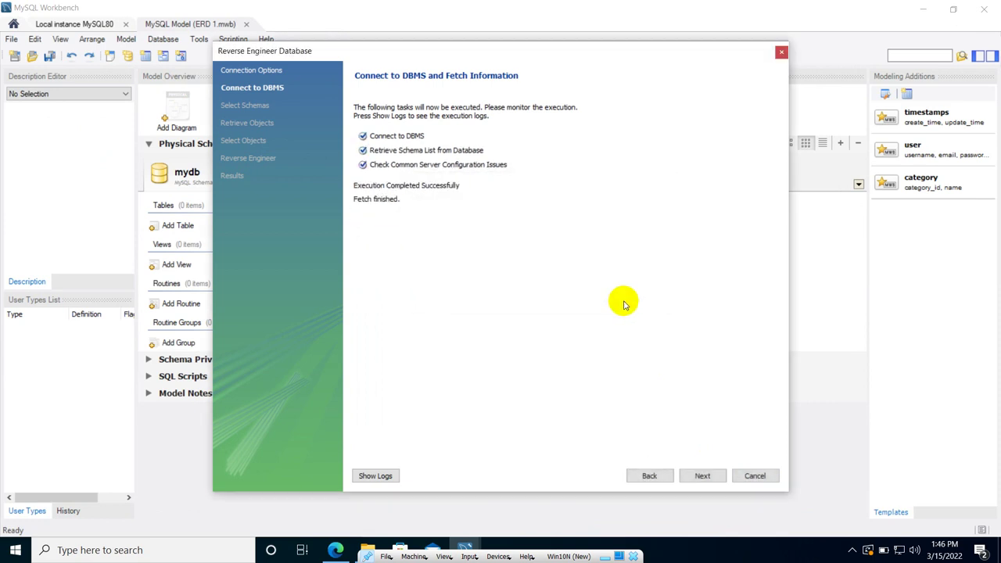
left_click(700, 475)
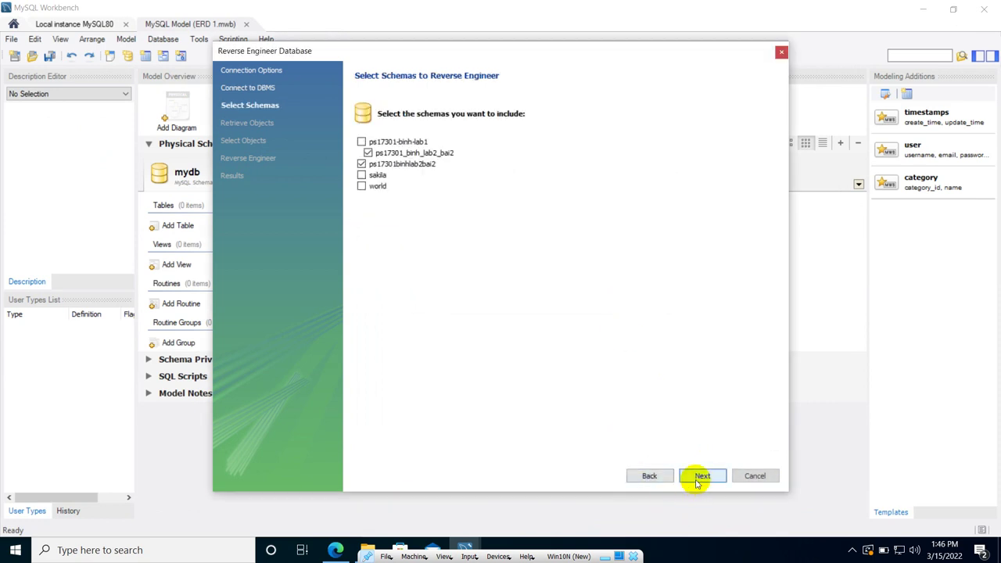
Import only ps17301_binh_lab2_bai2's four tables, excluding ps17301binhlab2bai2, onto a new diagram.
left_click(361, 164)
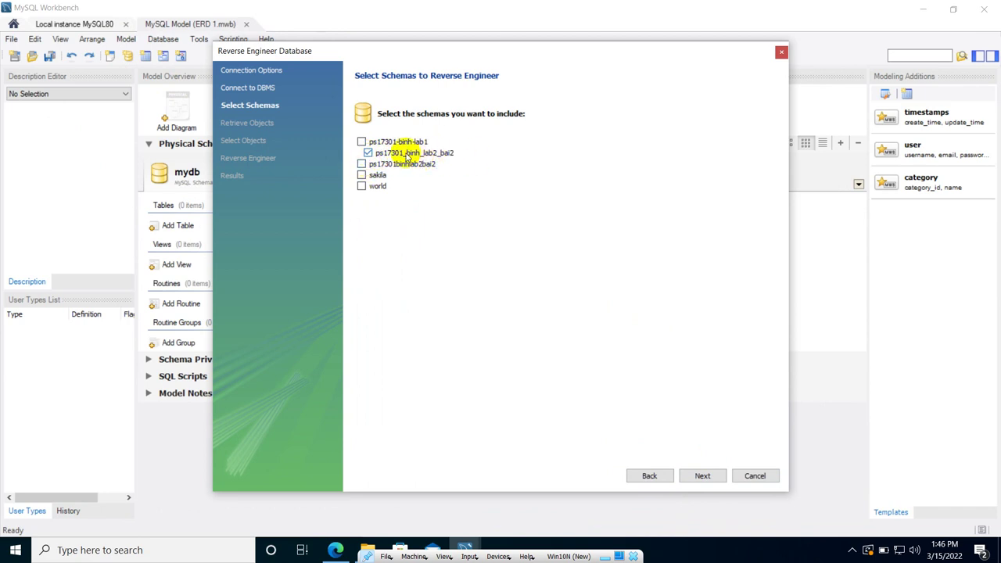
left_click(708, 476)
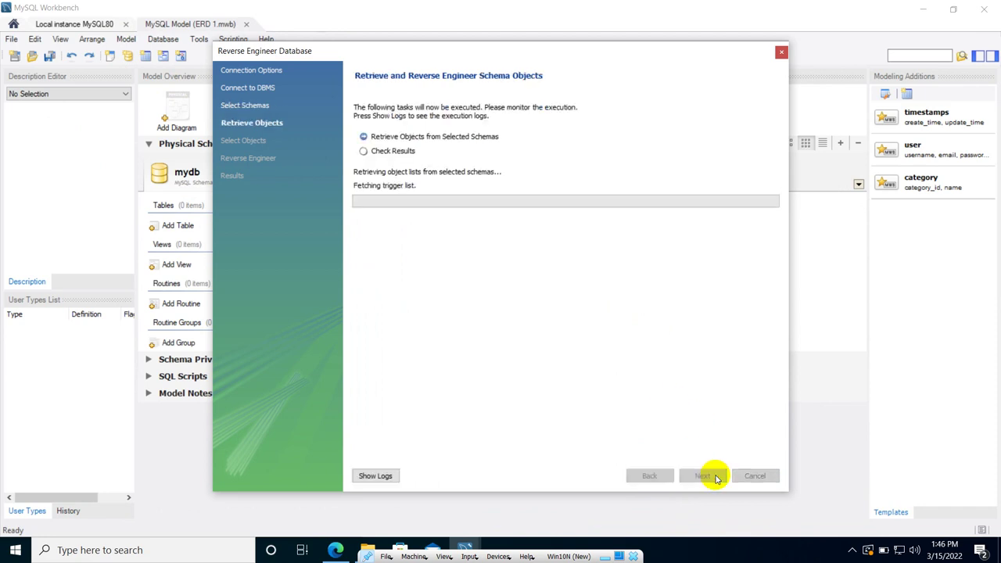
left_click(713, 477)
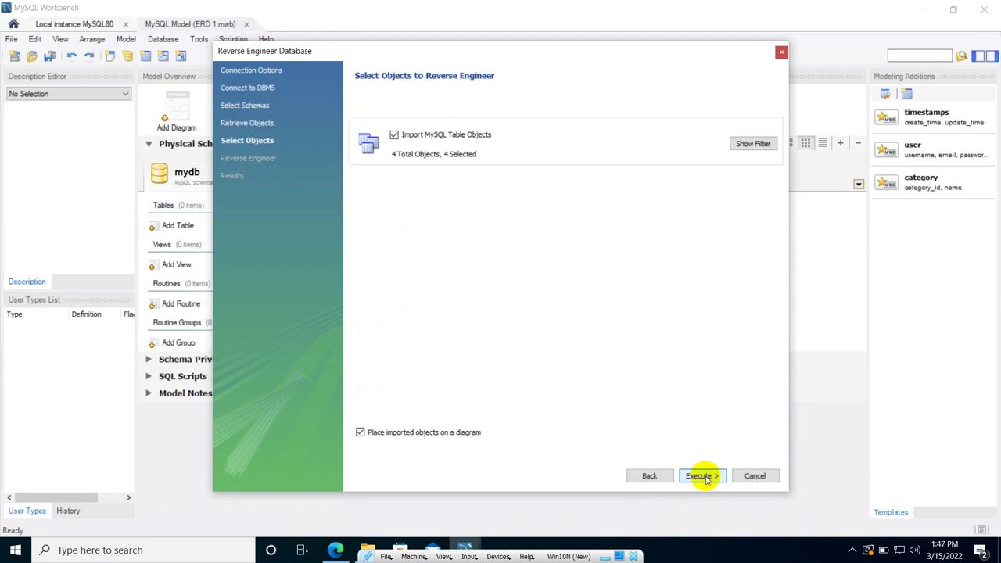
left_click(706, 475)
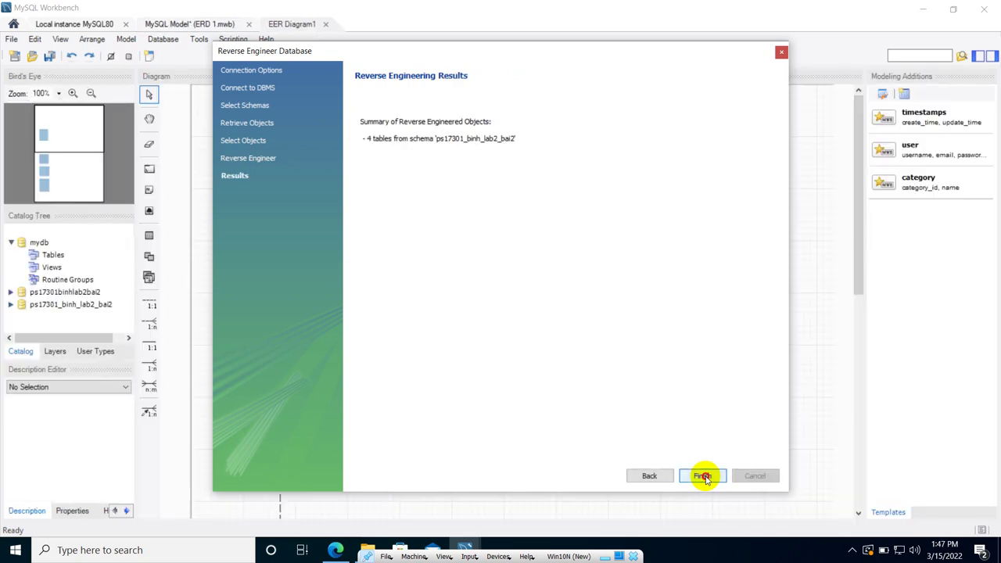
left_click(703, 477)
Arrange sanpham, hoadonchitiet, hoadon and khachhang left to right in one row at the top.
scroll(519, 370, "down", 3)
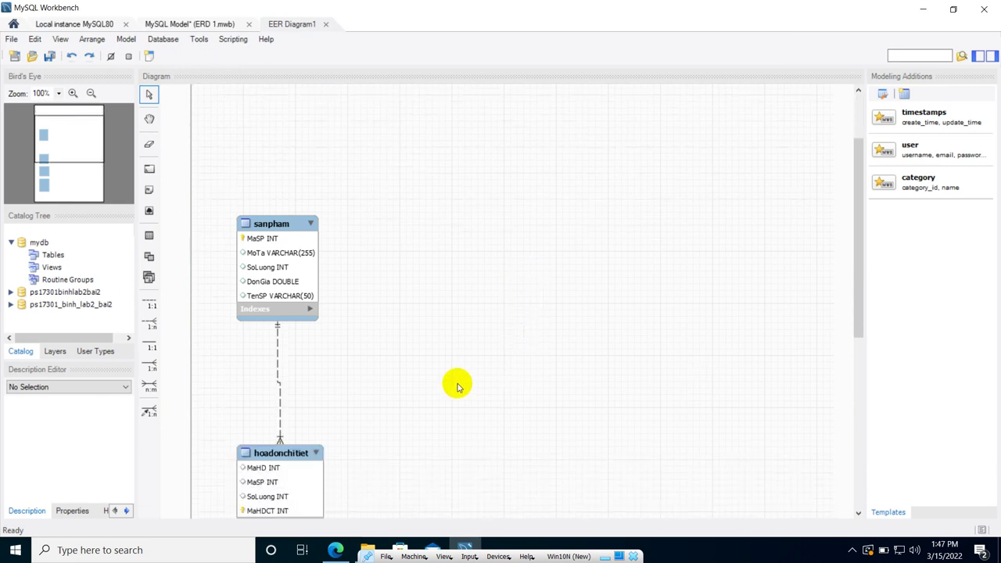
left_click_drag(284, 453, 449, 235)
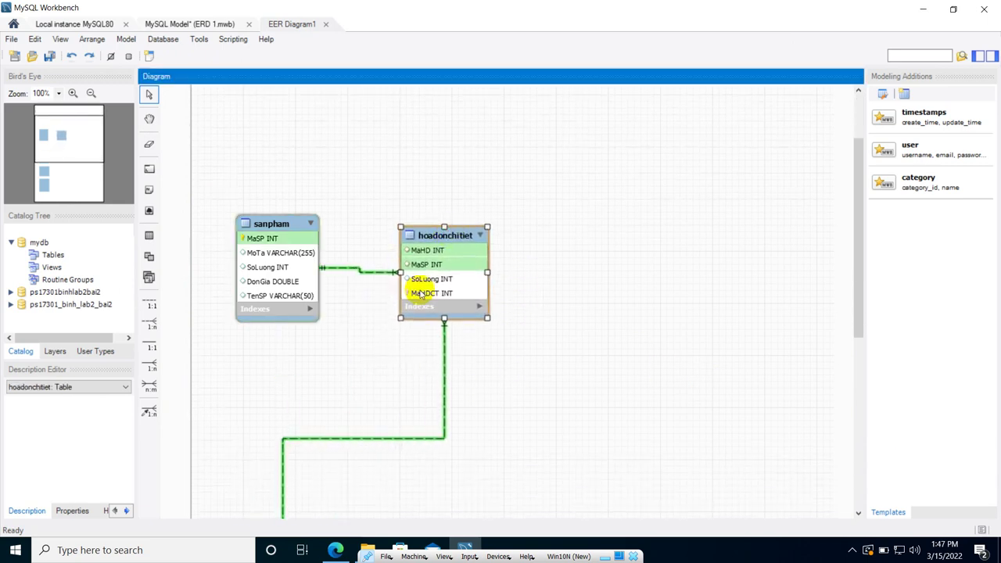
scroll(420, 293, "down", 2)
left_click_drag(294, 518, 598, 190)
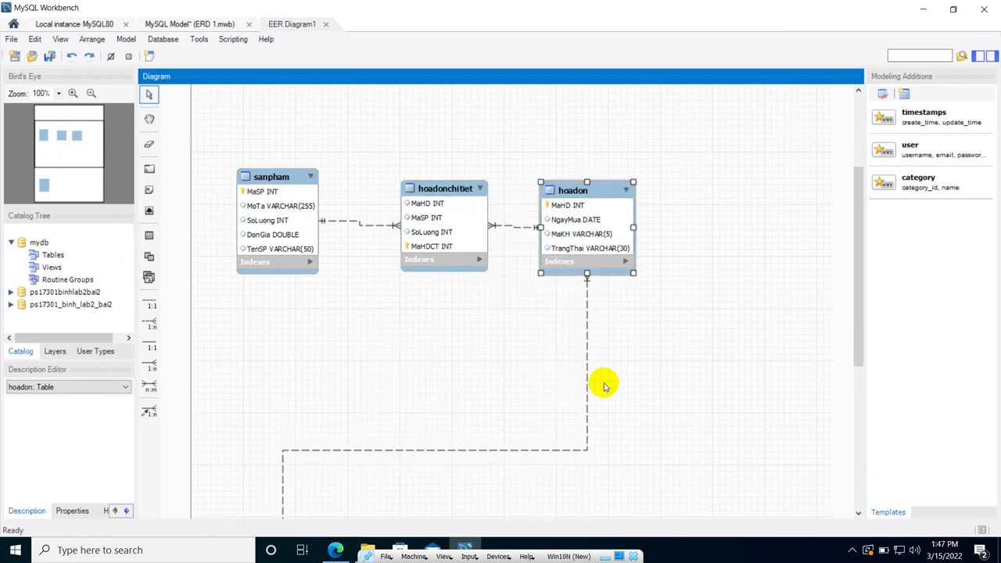
scroll(337, 462, "down", 8)
left_click_drag(295, 461, 778, 133)
scroll(737, 297, "up", 3)
scroll(737, 301, "up", 1)
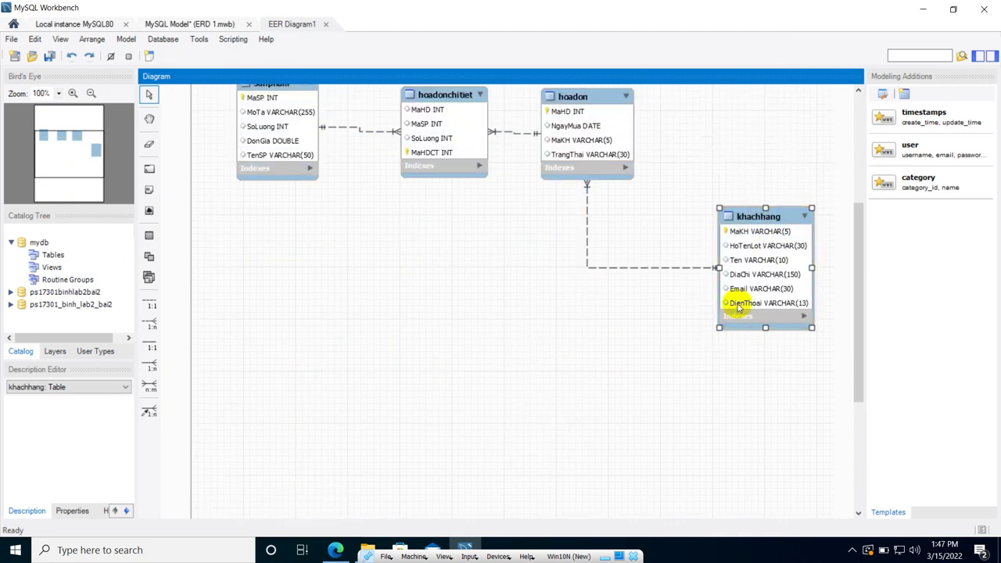
scroll(766, 265, "up", 1)
left_click_drag(768, 248, 744, 112)
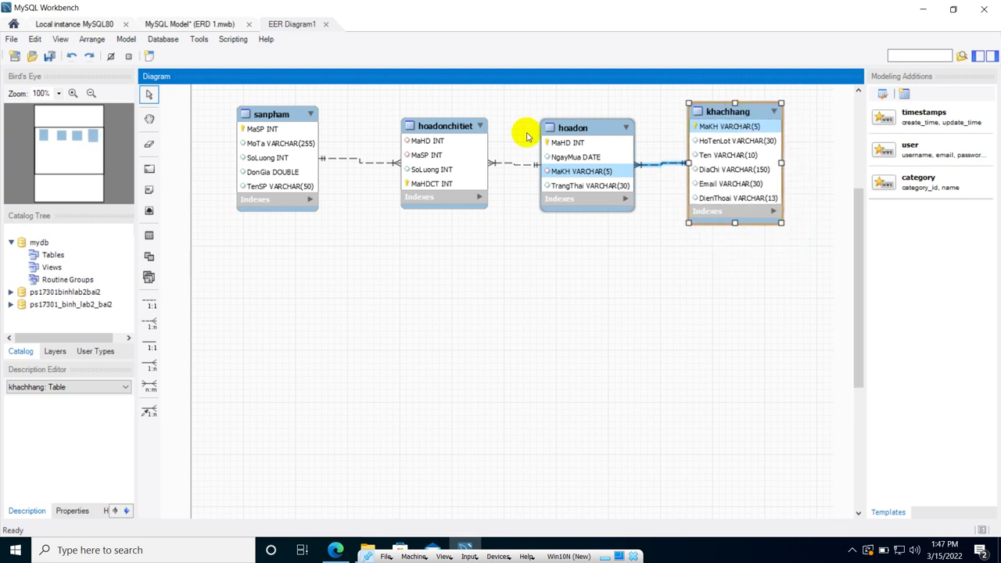
left_click_drag(290, 115, 297, 119)
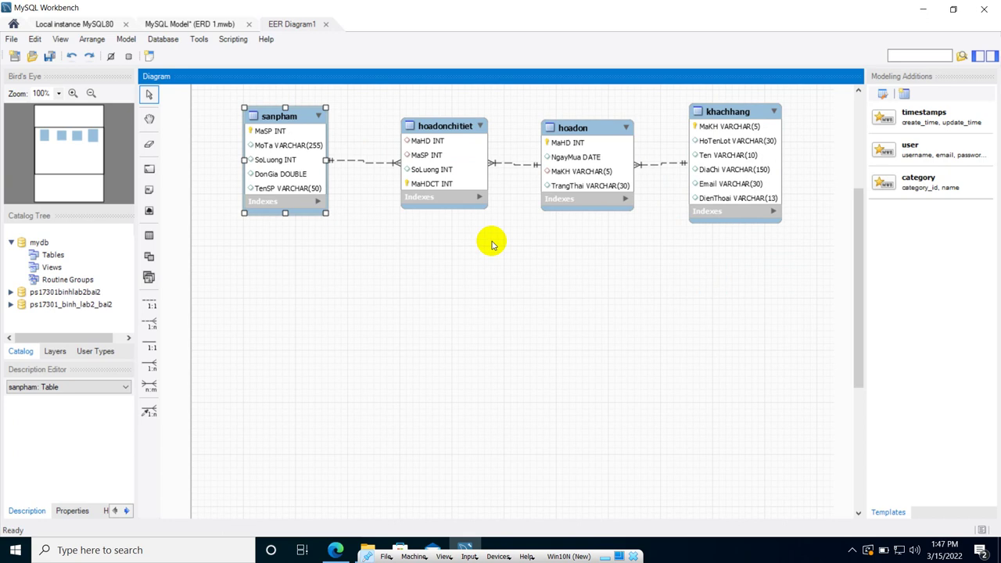
Check the model overview, return to the diagram, and select hoadonchitiet, hoadon and khachhang together.
left_click(189, 24)
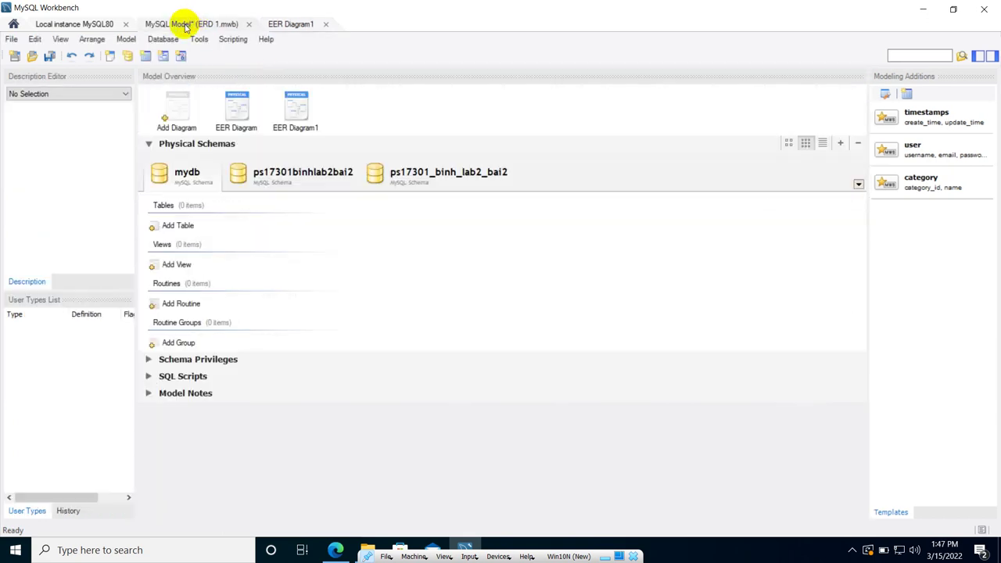
left_click(282, 24)
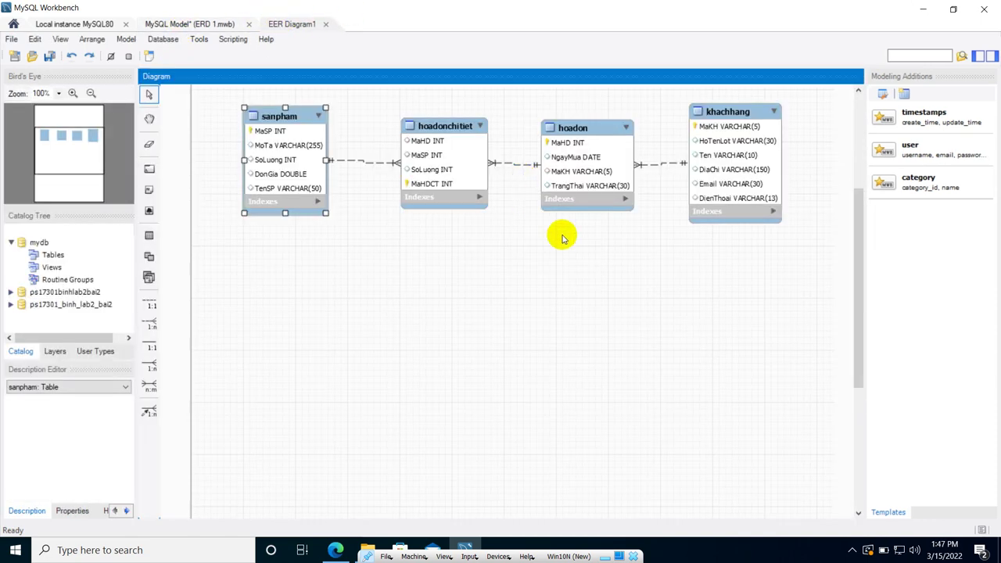
left_click(659, 320)
left_click_drag(801, 298, 221, 98)
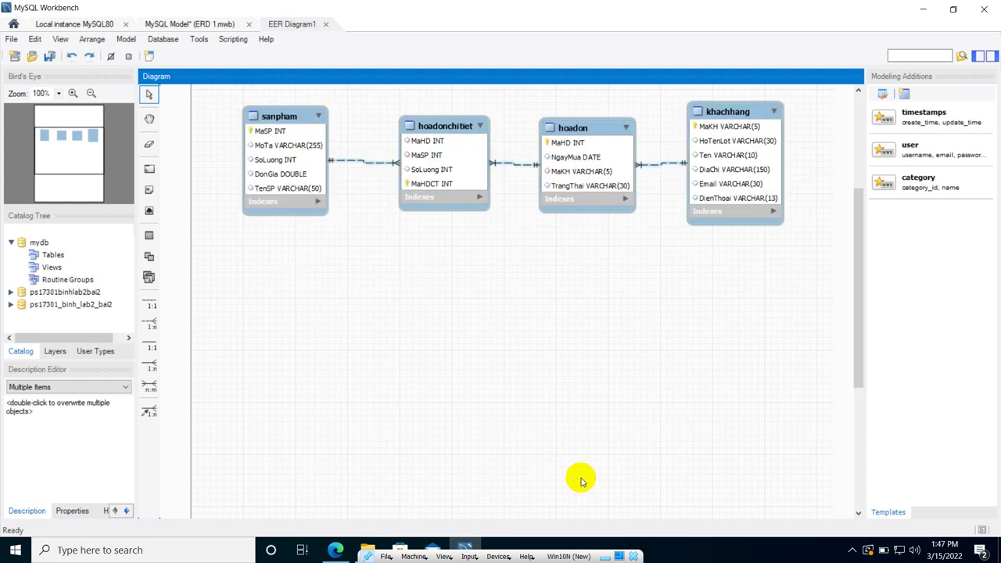
left_click(335, 550)
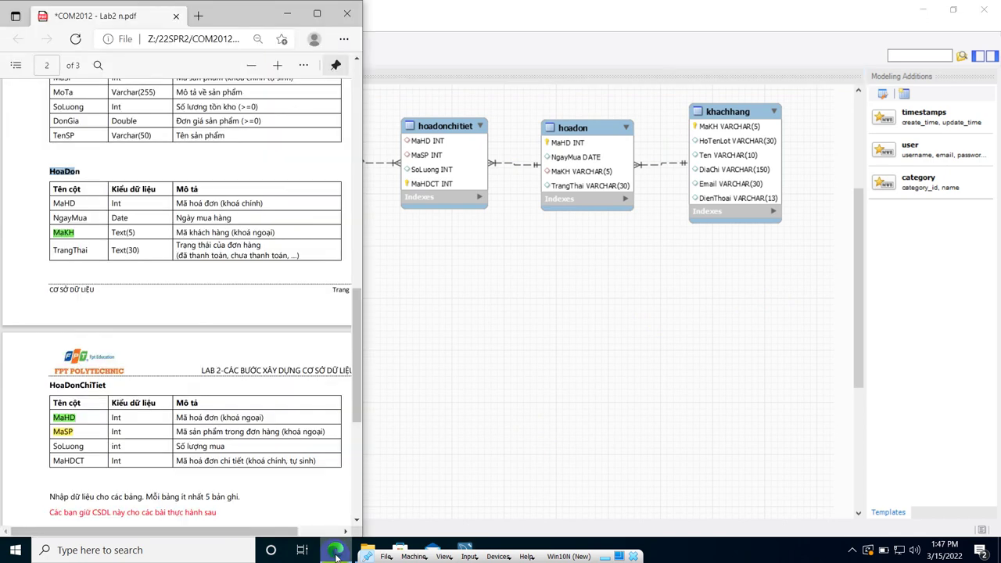
scroll(141, 464, "down", 3)
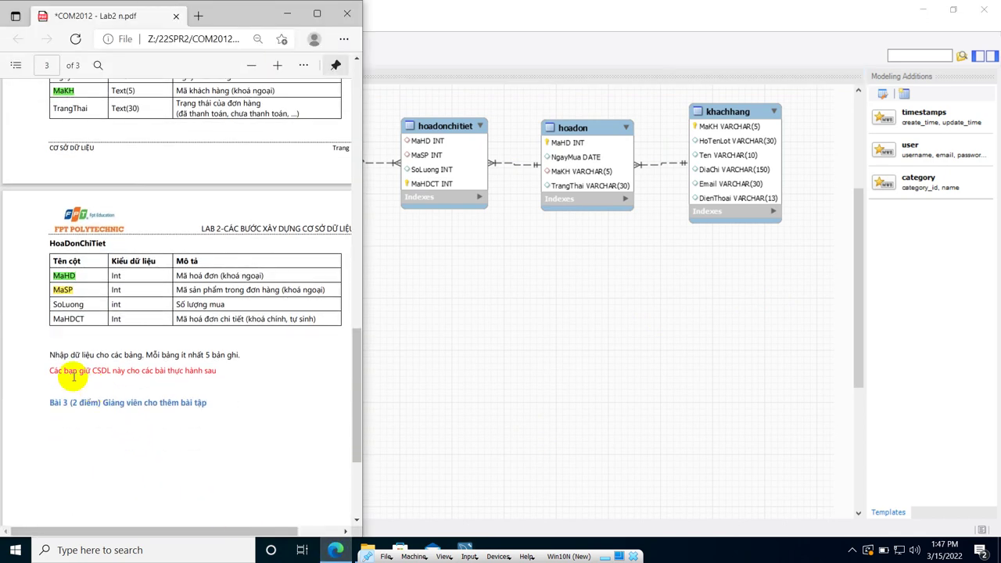
left_click_drag(47, 354, 240, 355)
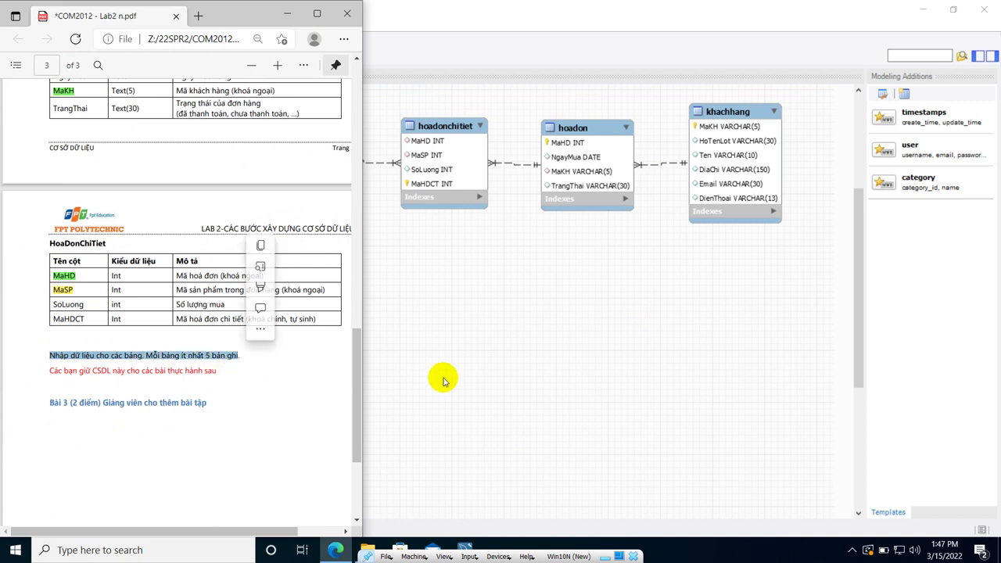
left_click(526, 356)
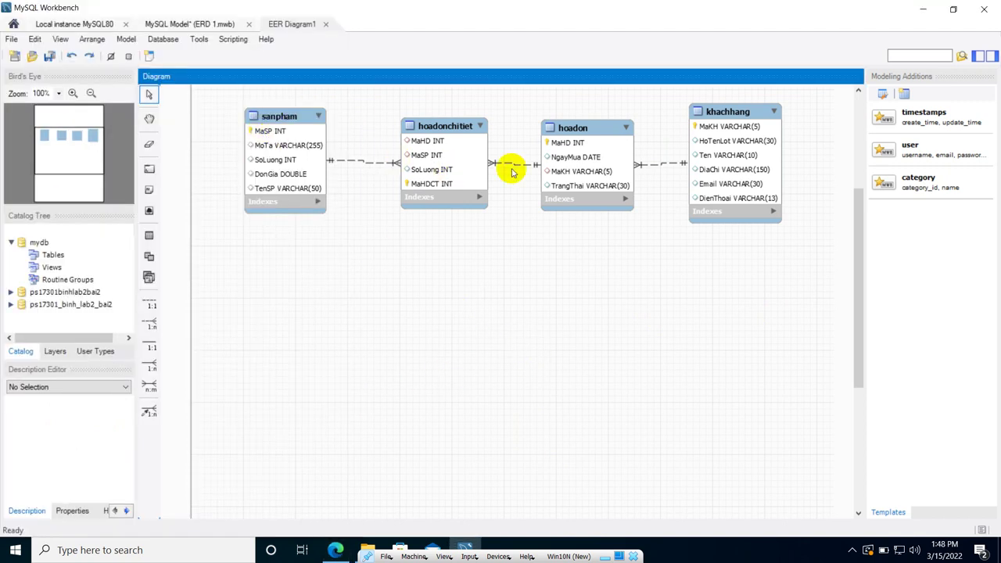